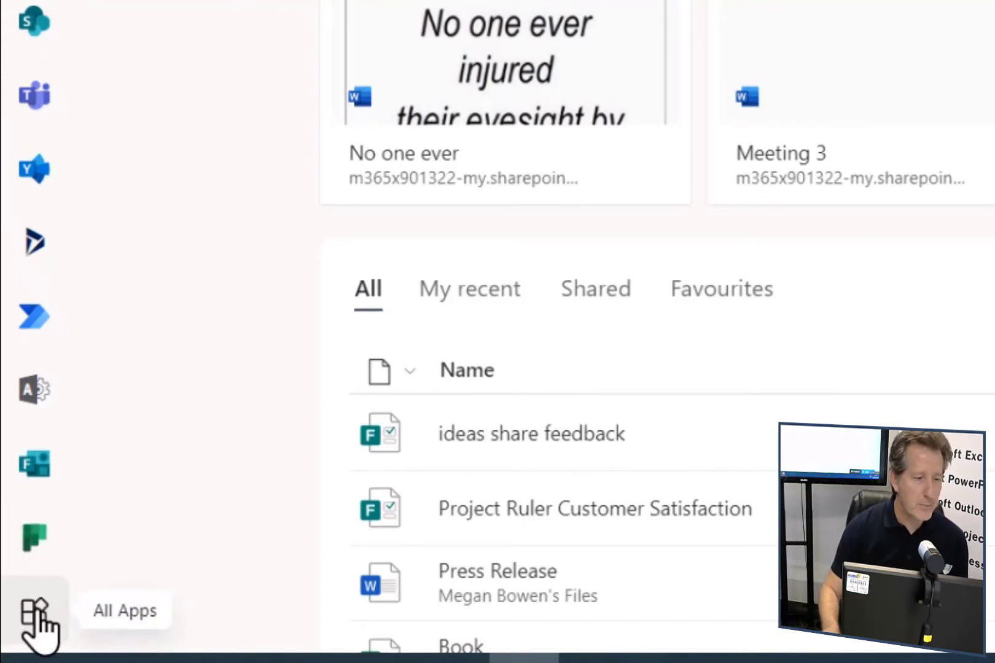
- Open Microsoft Forms from the full list of Office 365 apps
click(37, 611)
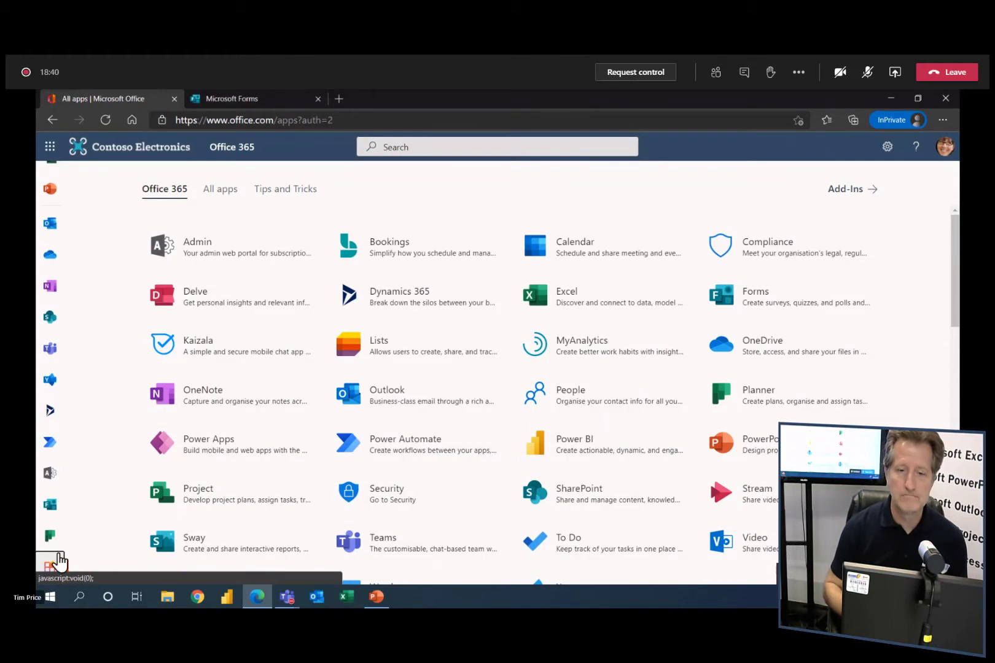
scroll(515, 411, down, 1)
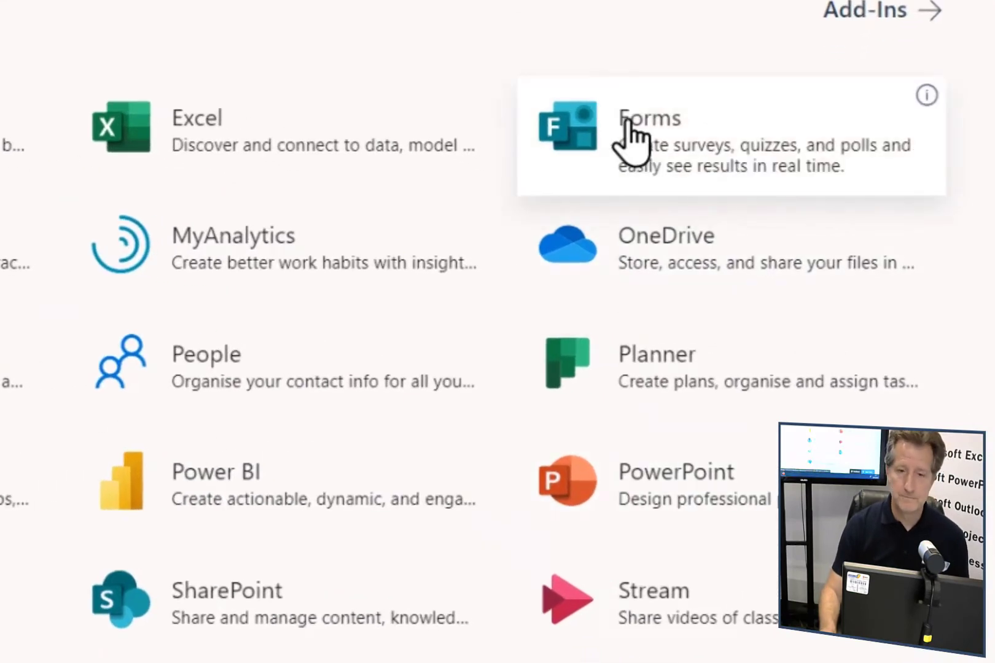
click(629, 132)
- Look through the Forms home page, view the Operations group's forms and return to the home page
scroll(633, 144, down, 2)
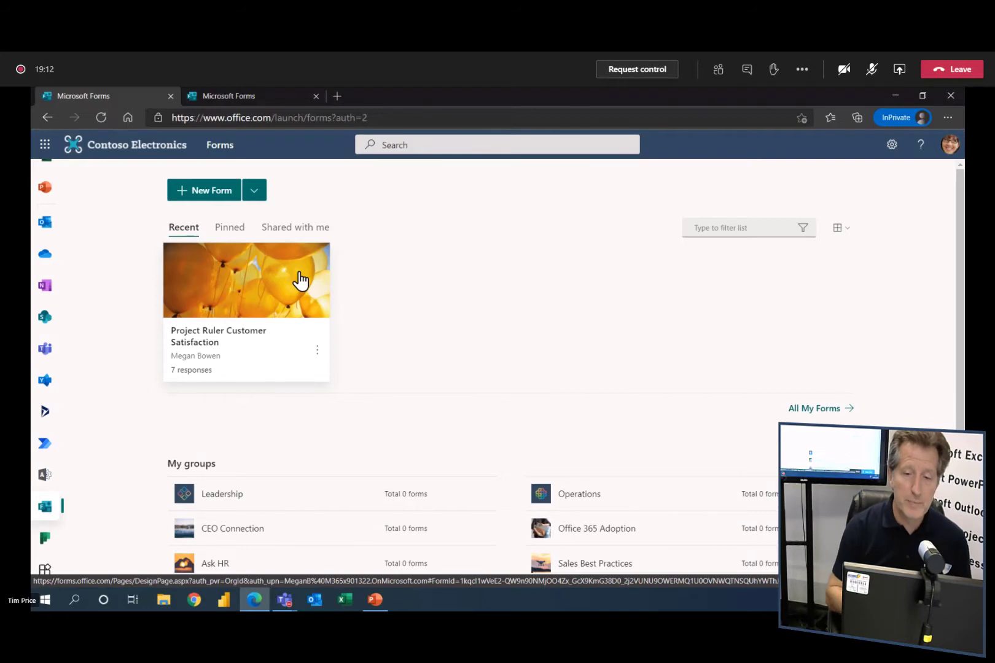
scroll(528, 301, down, 2)
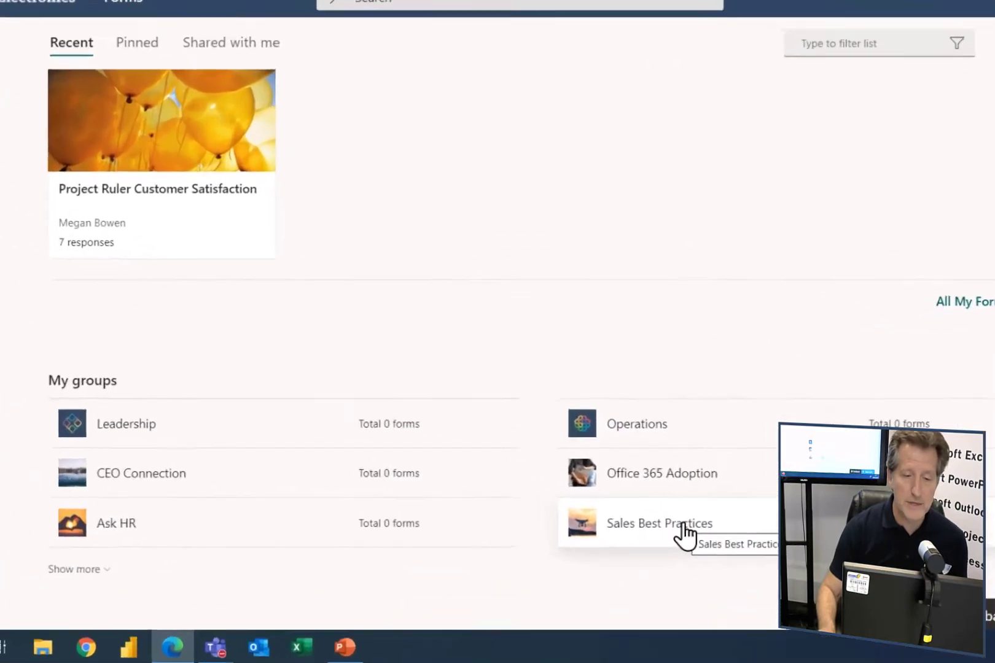
click(666, 418)
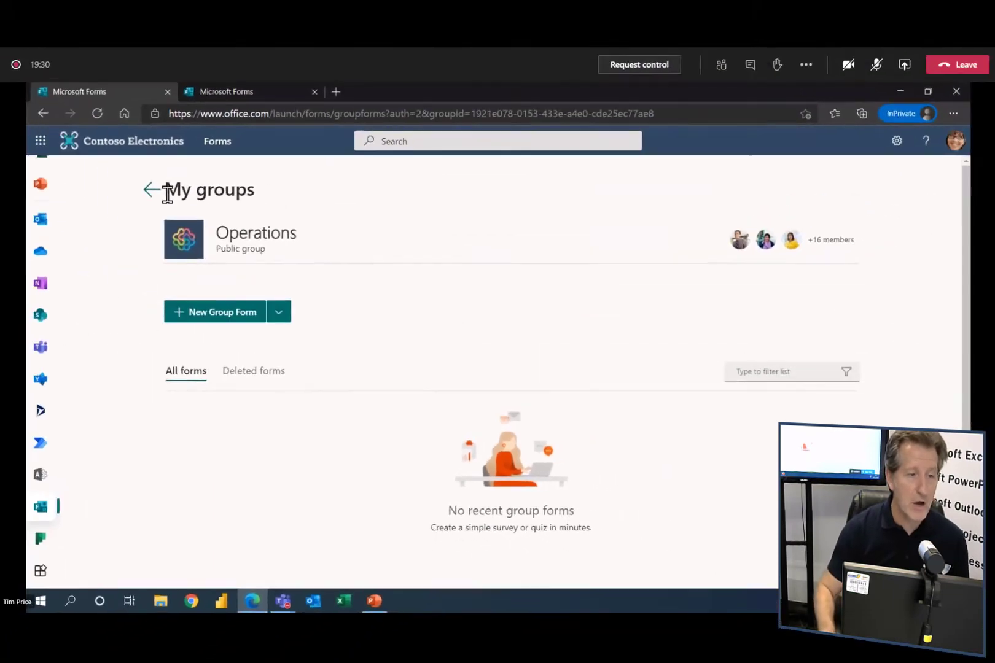
click(155, 190)
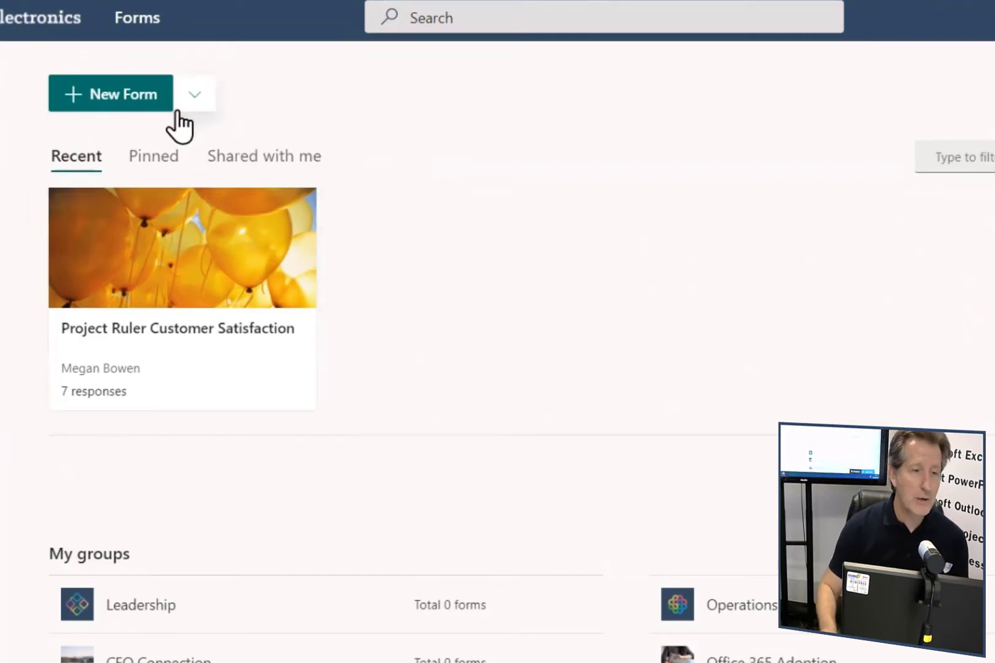
- Create a new form and title it "15 Minute Webinar Feedback"
click(86, 96)
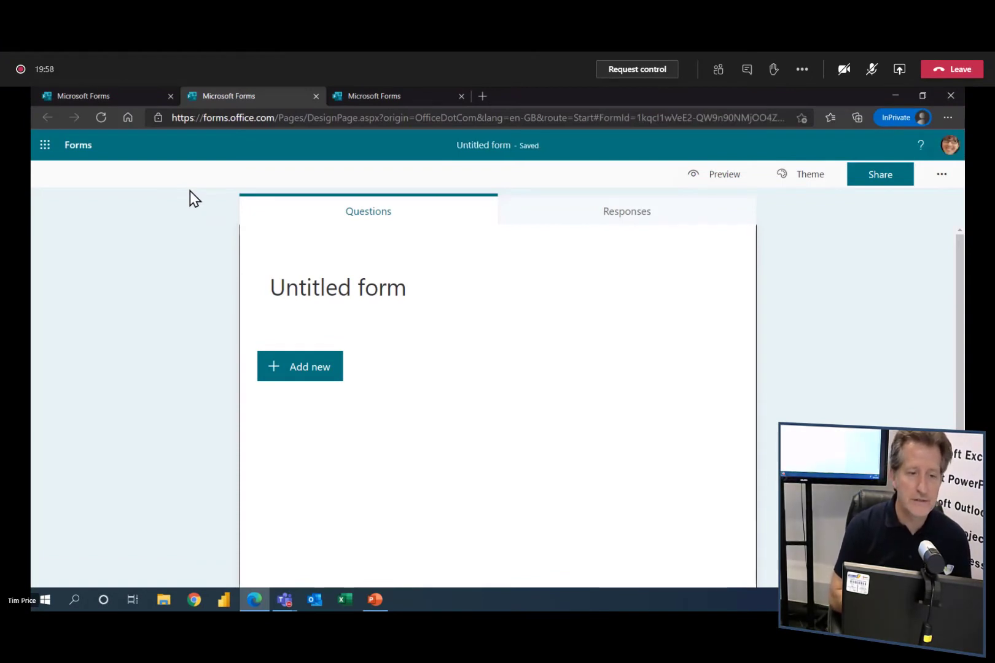
click(315, 287)
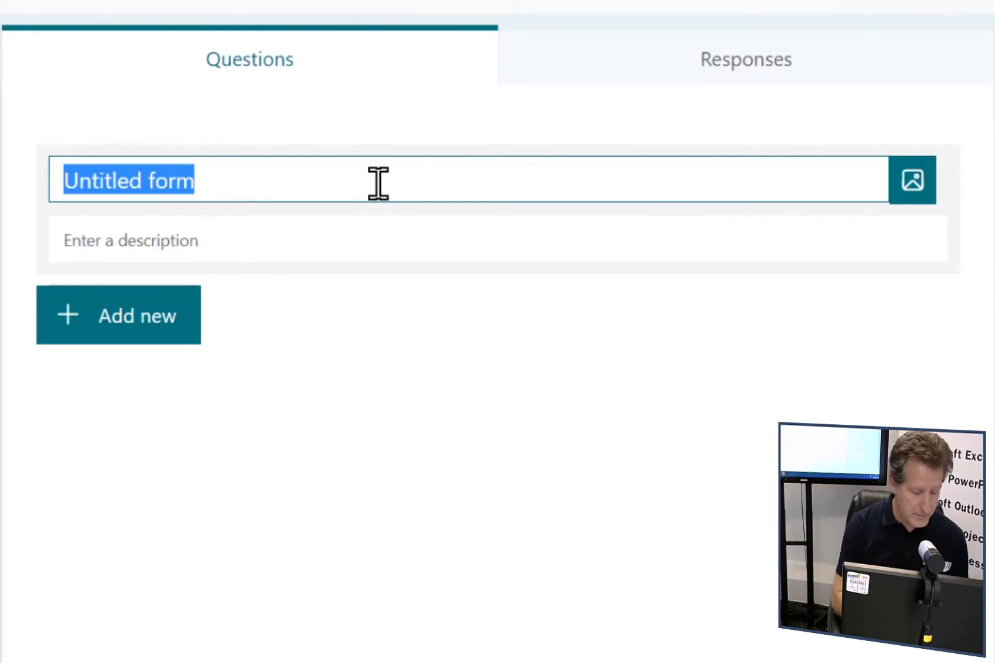
text(15 Minut)
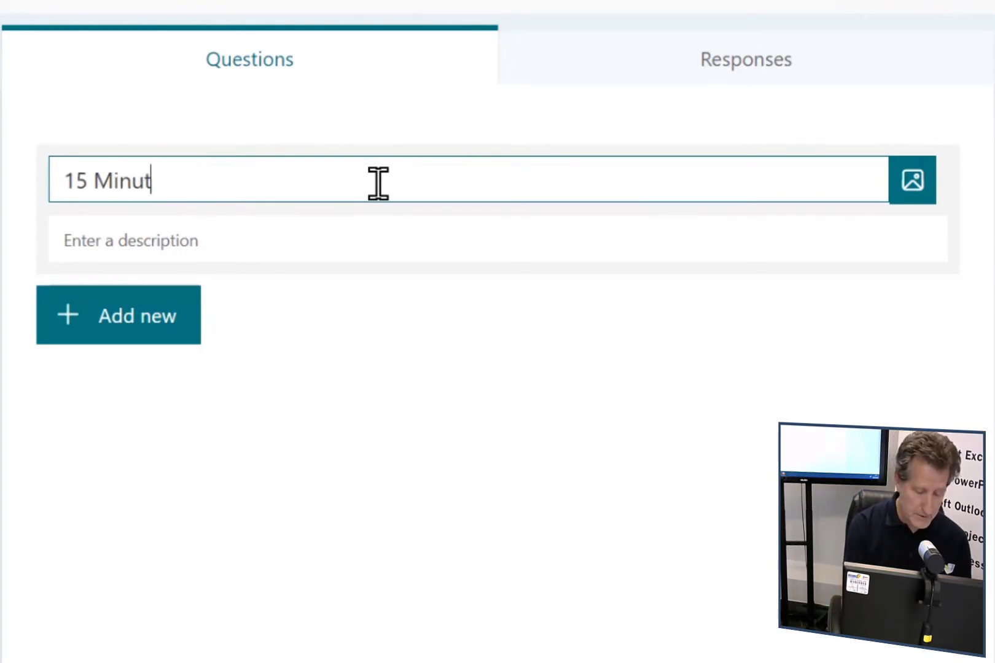
text(e Webin)
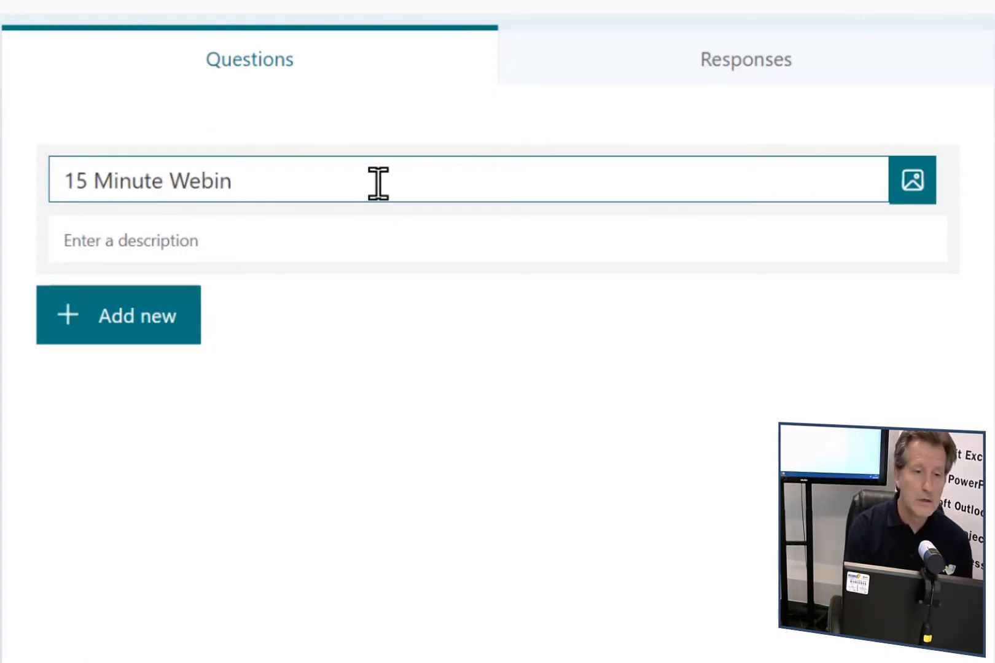
text(ar Feedback)
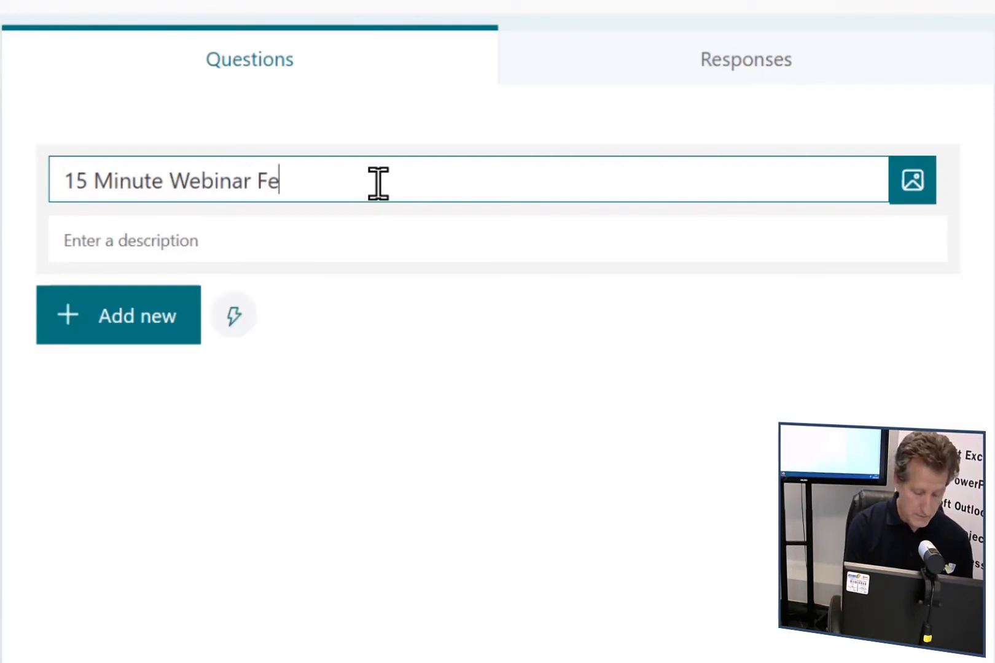
key(BackSpace)
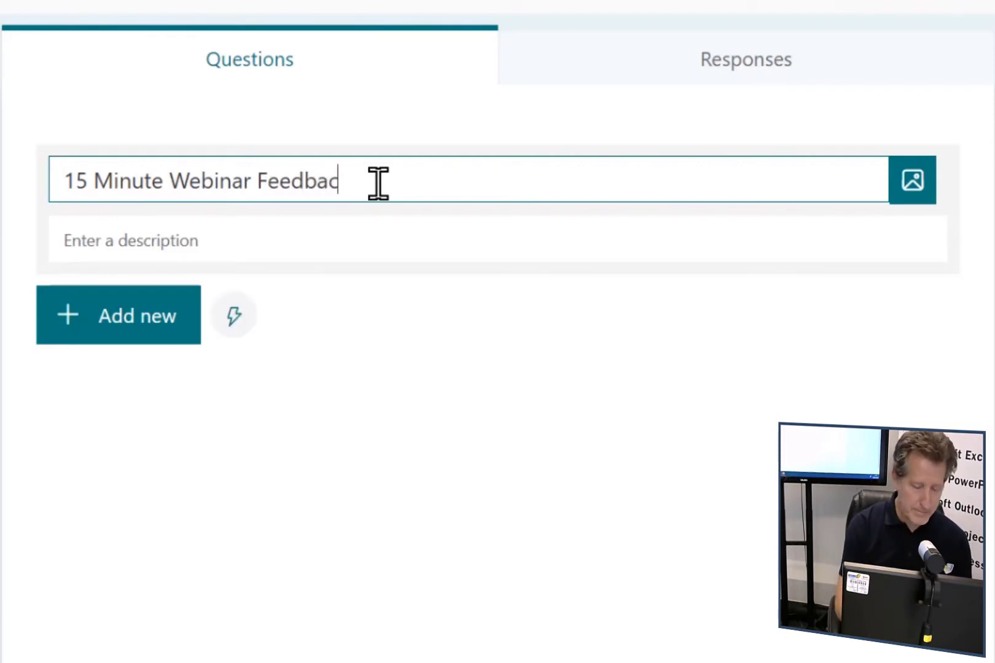
text(k)
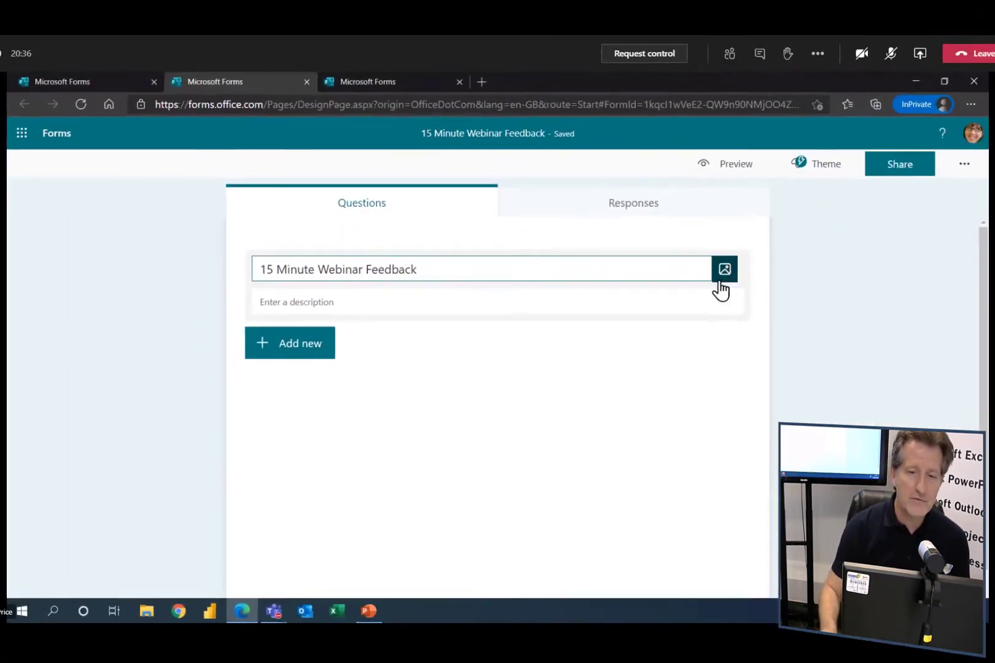
- Search Bing images for "forms logo" to find a picture for the form's title
click(719, 277)
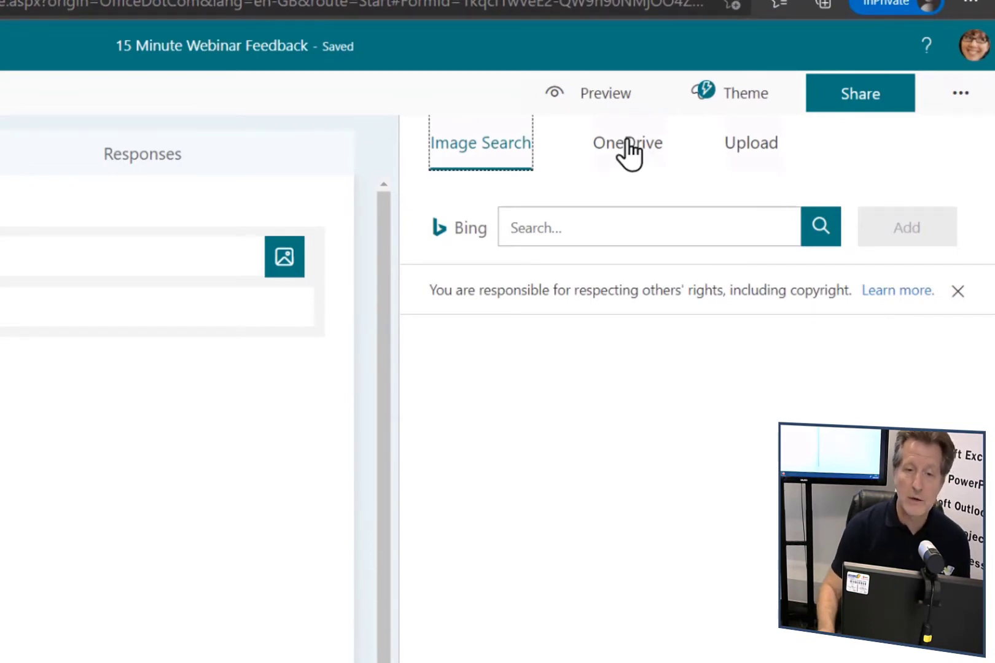
click(560, 232)
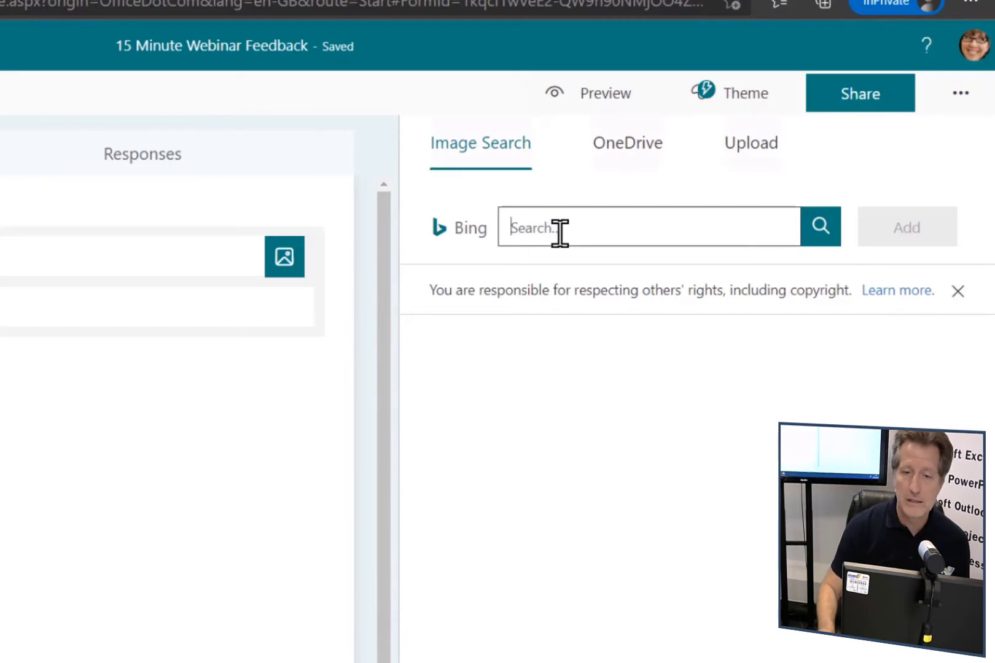
text(f)
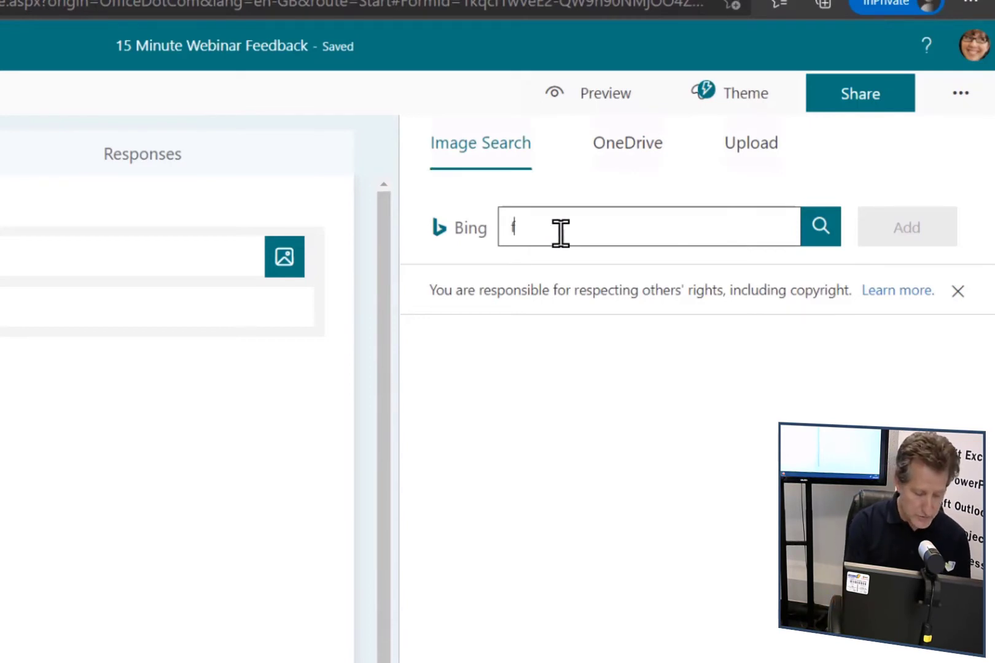
text(eed)
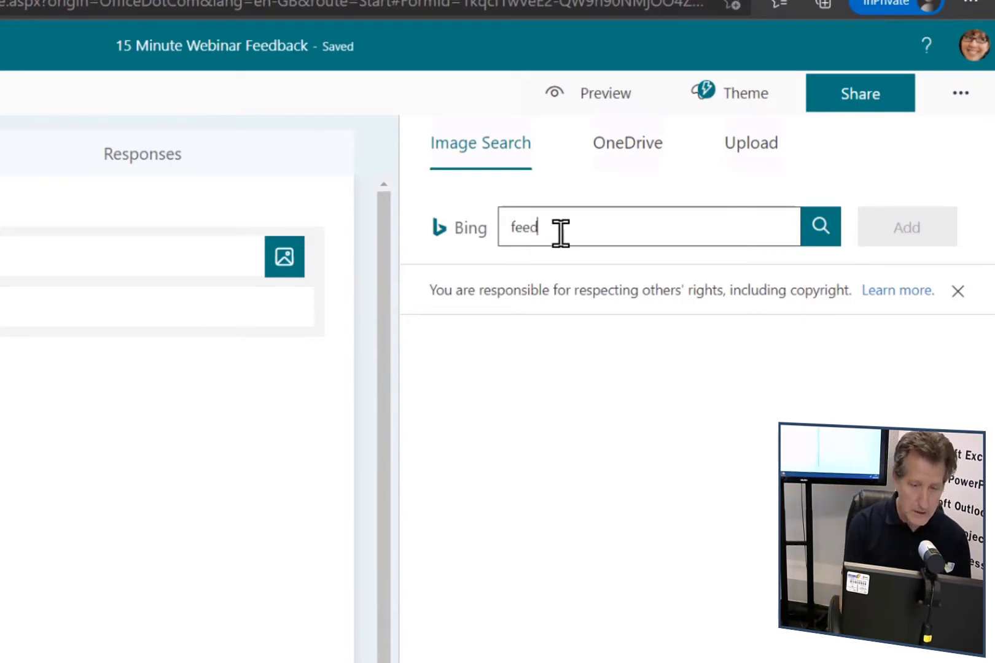
key(BackSpace)
key(BackSpace)
key(BackSpace)
key(BackSpace)
text(f)
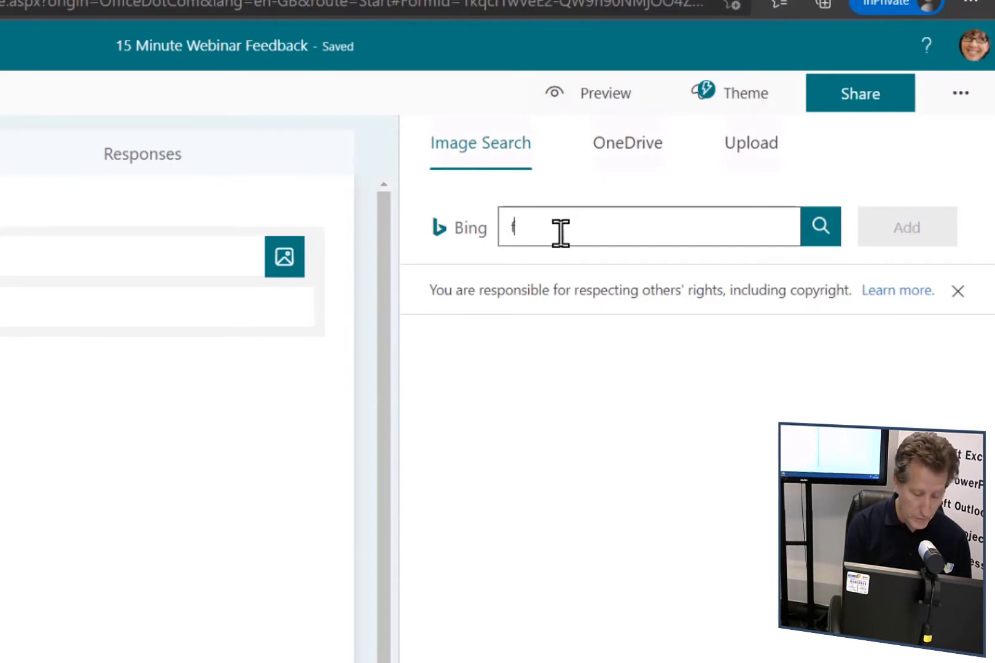
text(orms fogo)
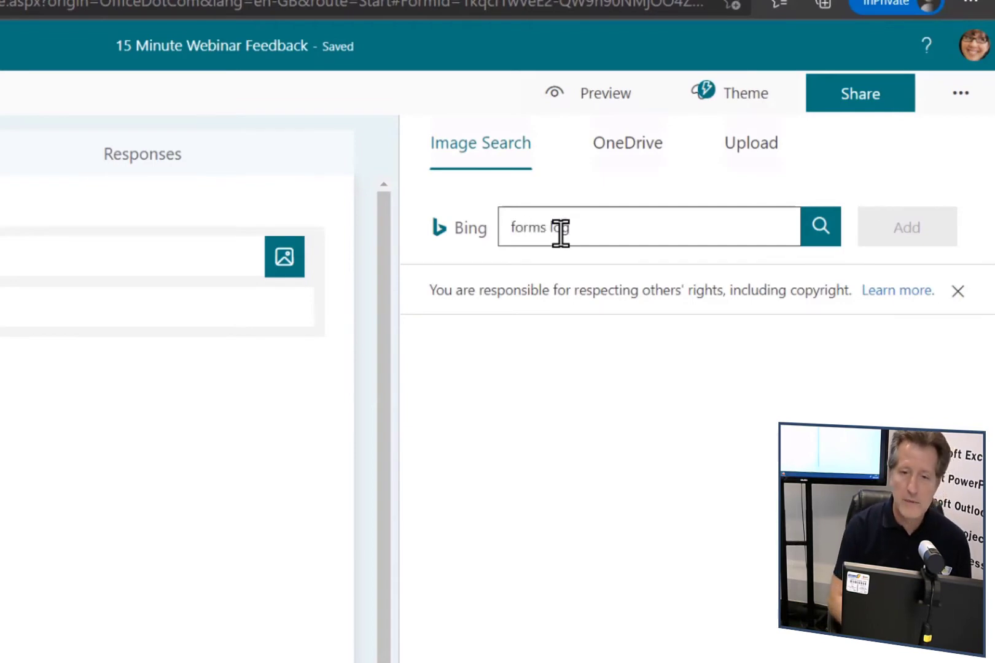
key(Return)
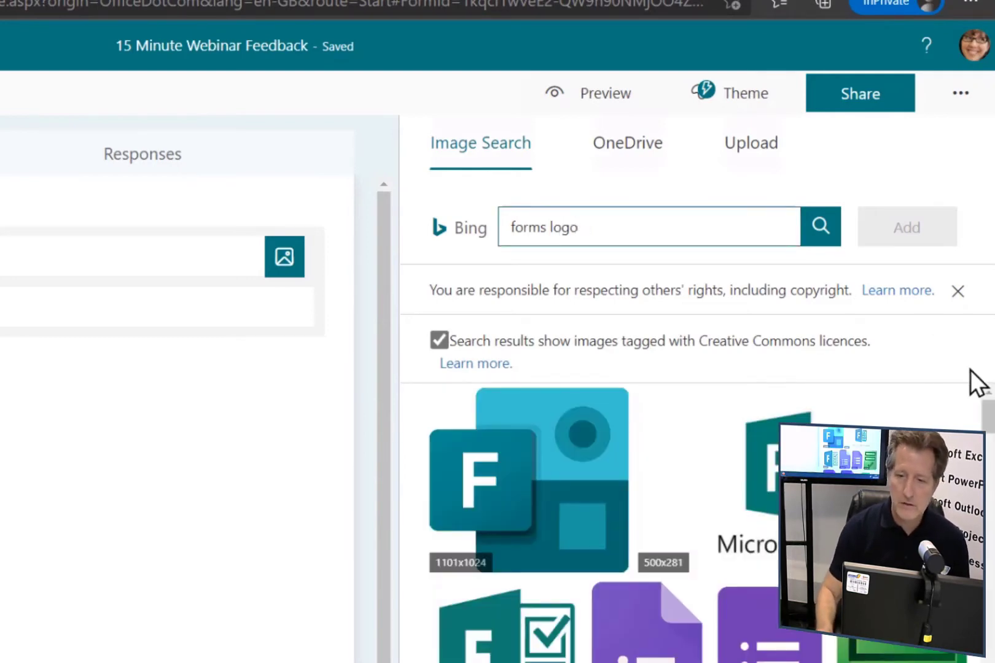
- Add the 1101x1024 teal Microsoft Forms logo from the image results to the form's title
click(990, 414)
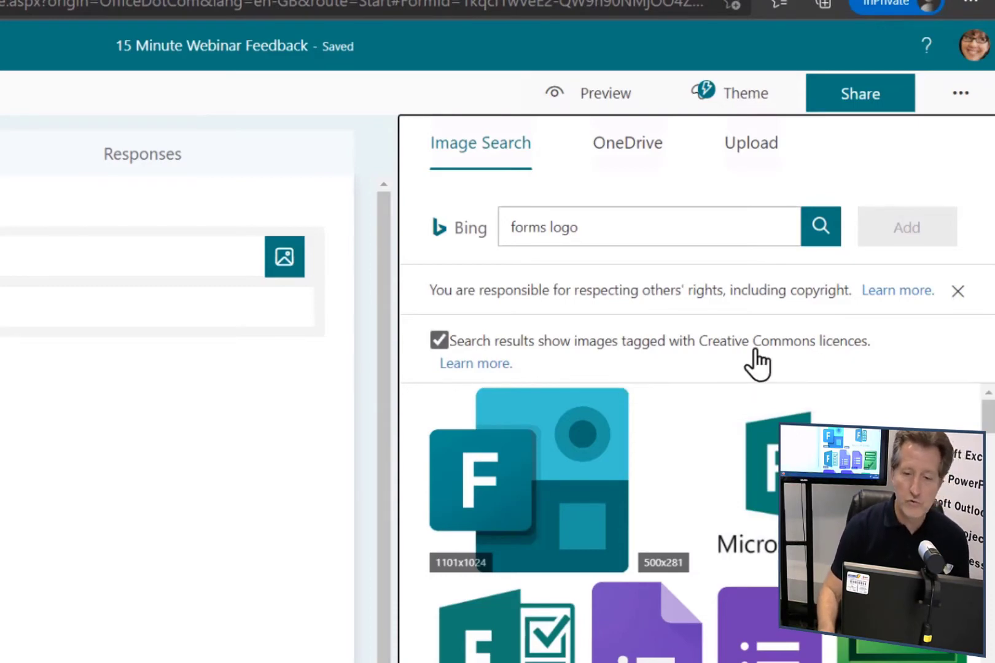
click(586, 470)
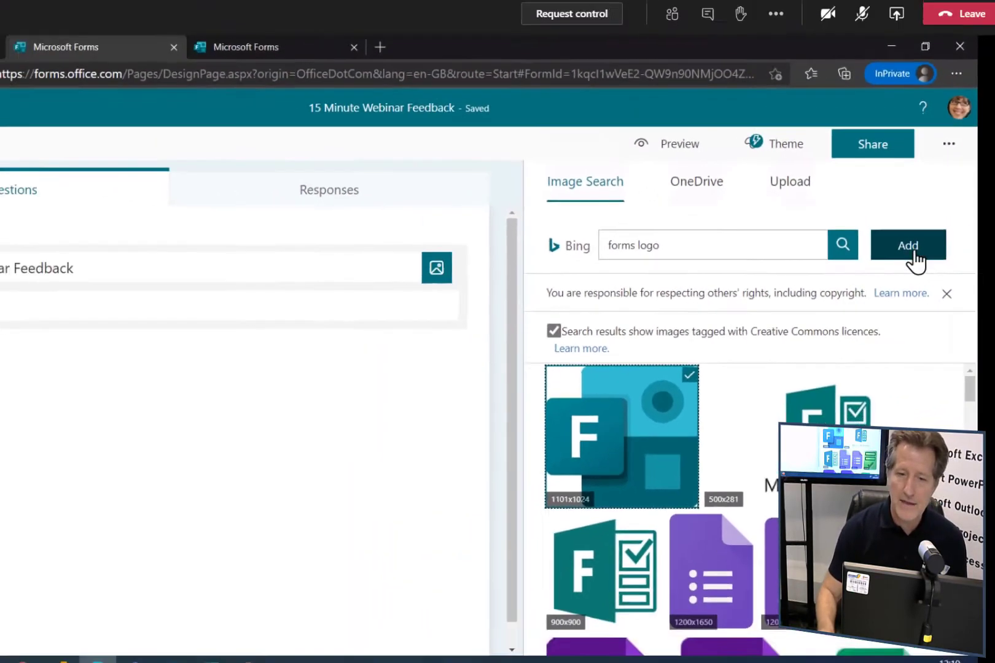
click(907, 226)
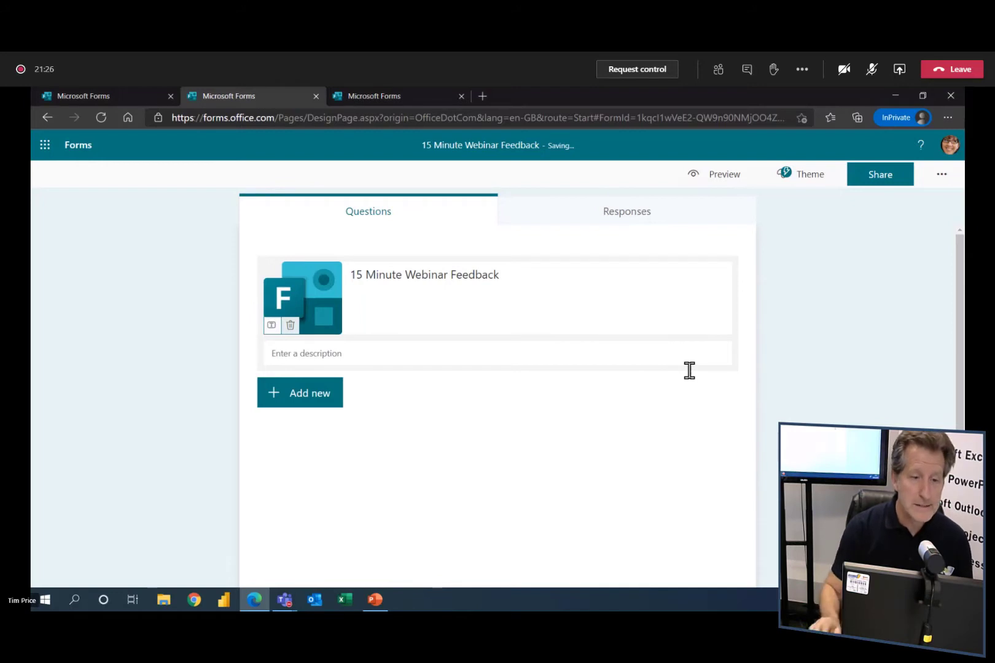
- Enter the form description "Please lets us know how the webinar has helped you"
click(352, 353)
text(Ple)
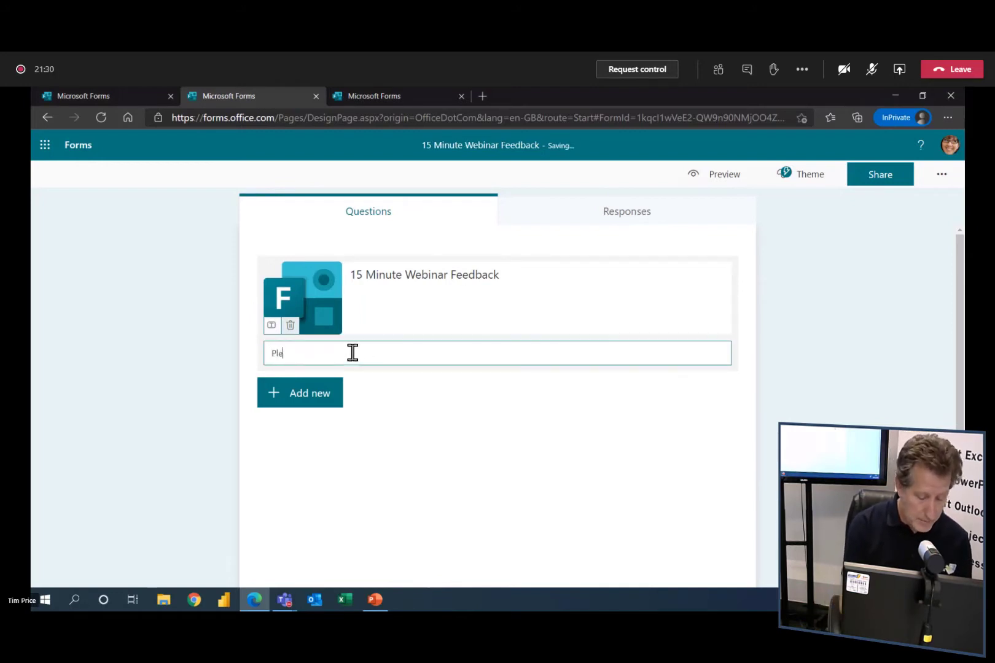
text(ase lets us kno)
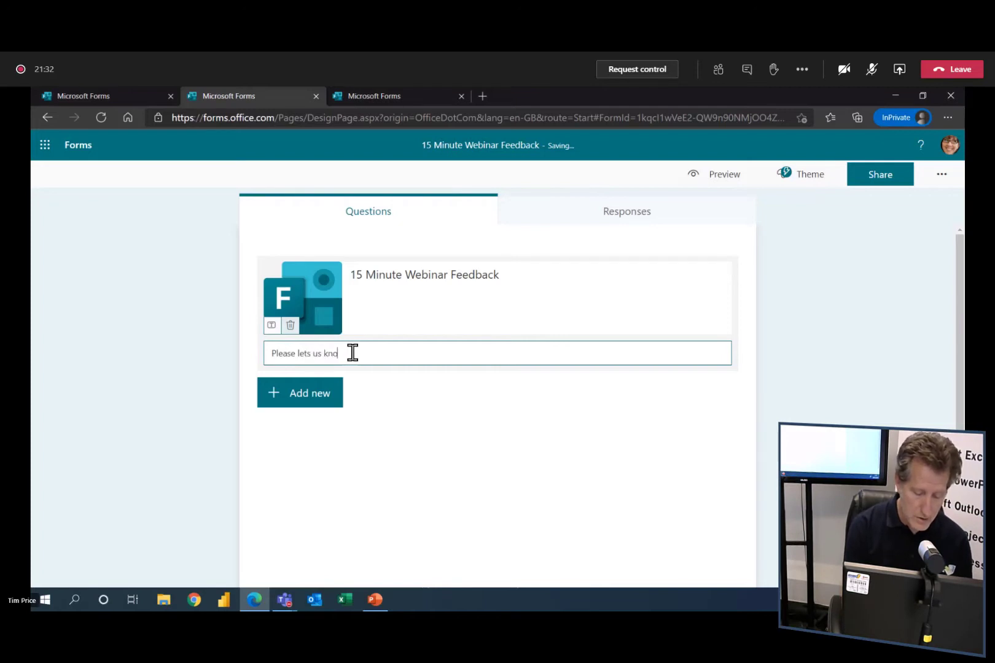
text(w how the webia)
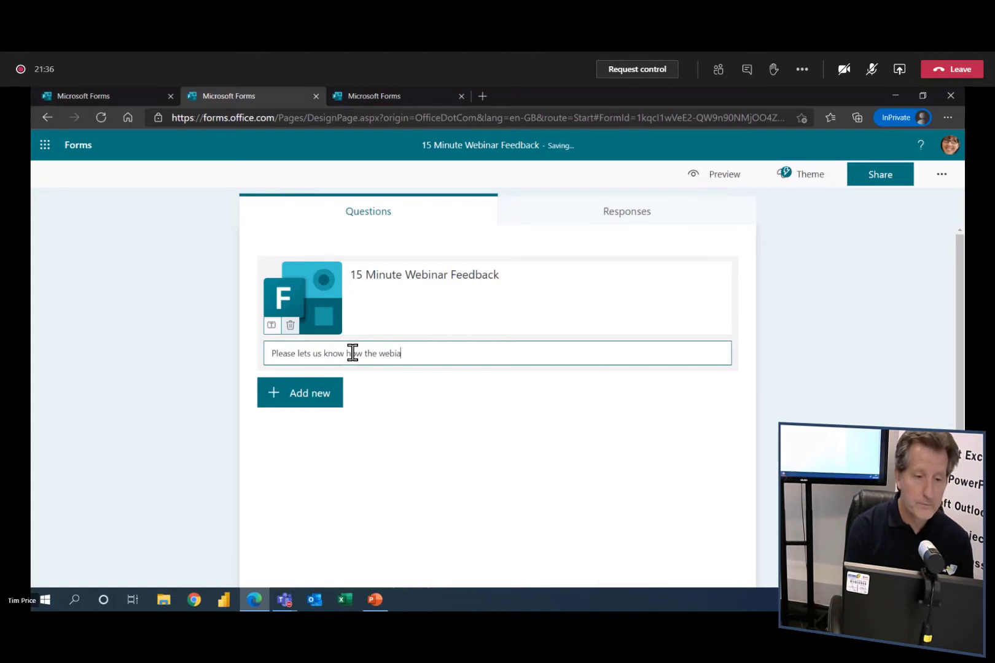
key(BackSpace)
key(BackSpace)
key(BackSpace)
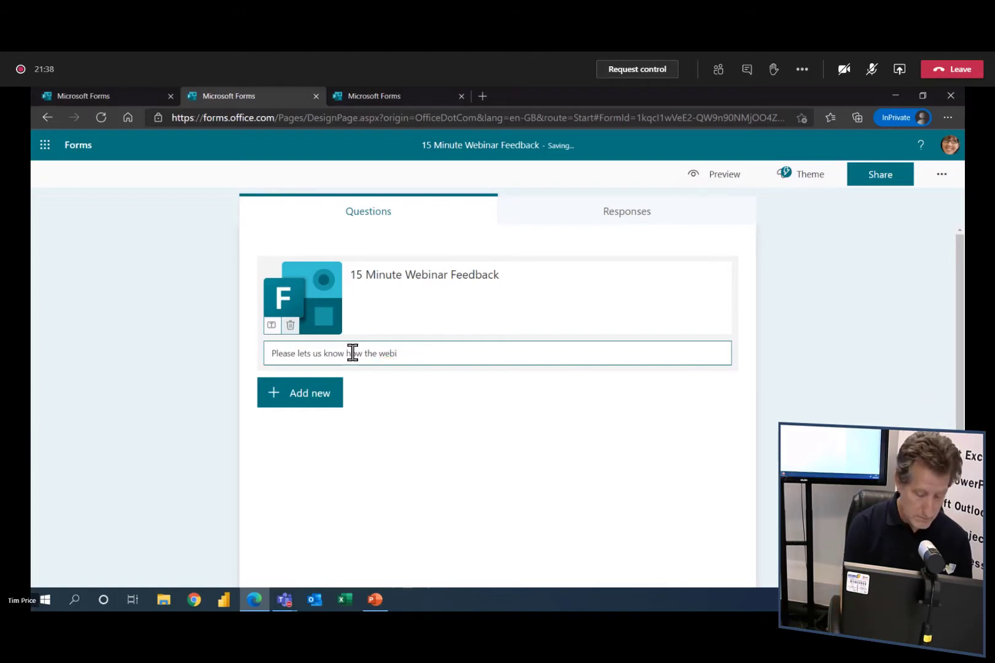
text(nar has helped you)
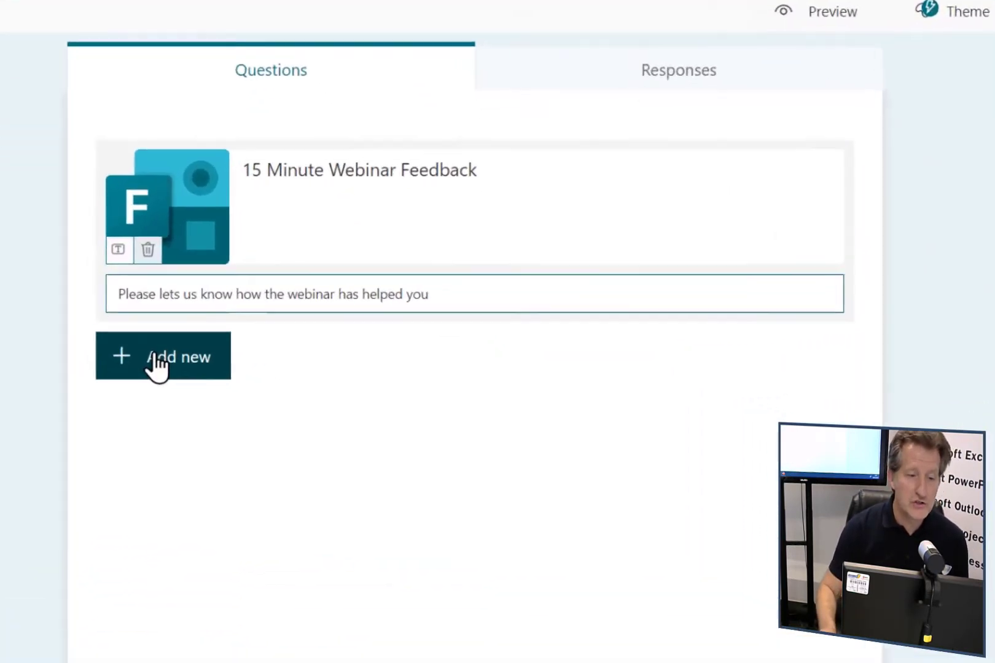
- Add a text question to the form and title it "Name"
click(298, 398)
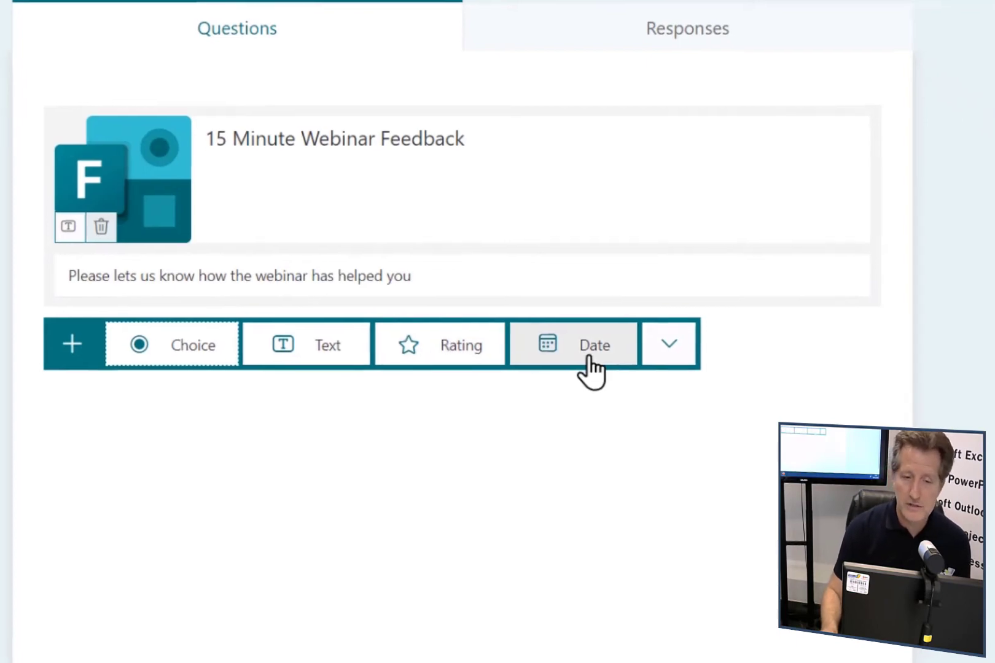
click(508, 315)
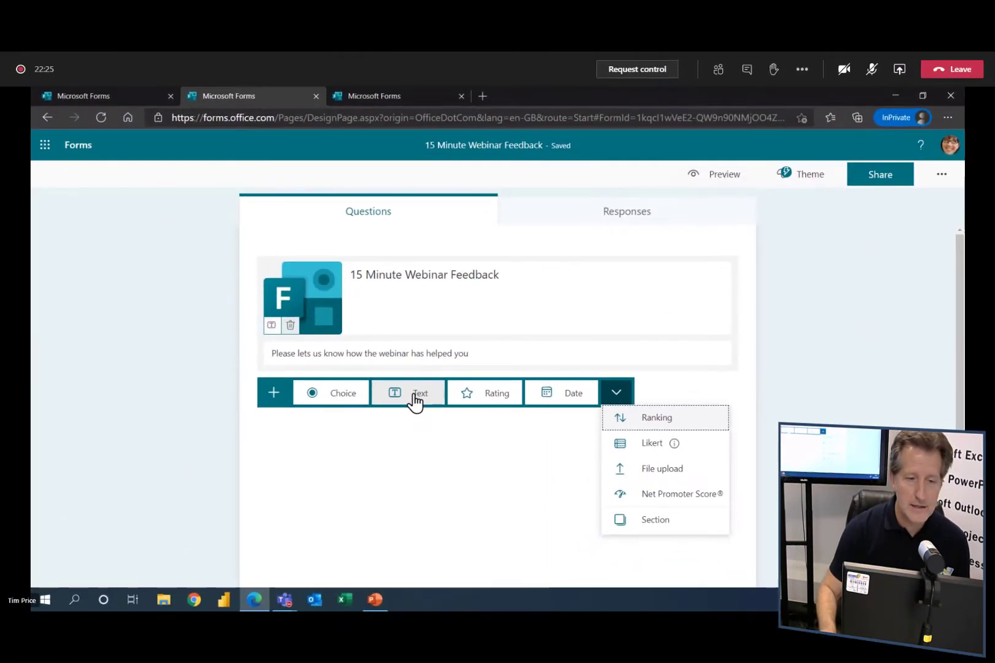
click(144, 309)
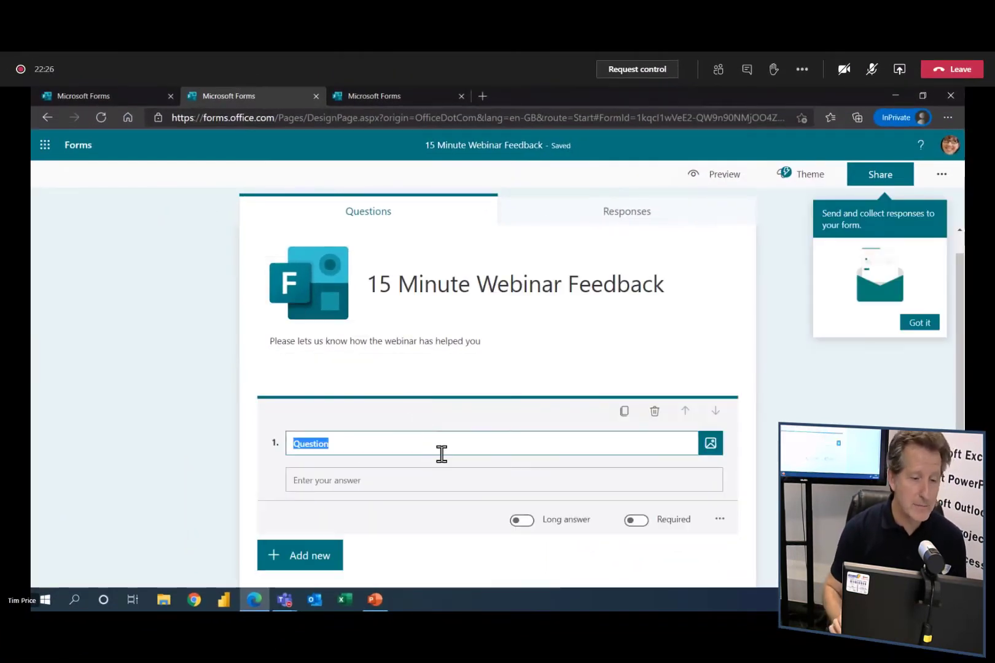
text(Name)
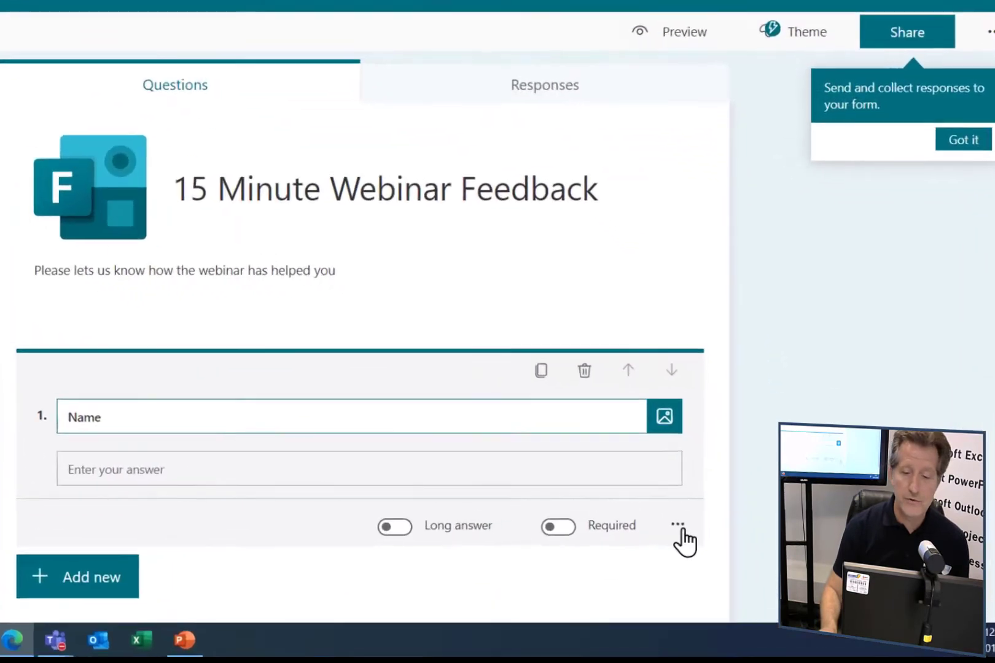
- Add a subtitle to the Name question reading "Please enter your full name"
click(663, 530)
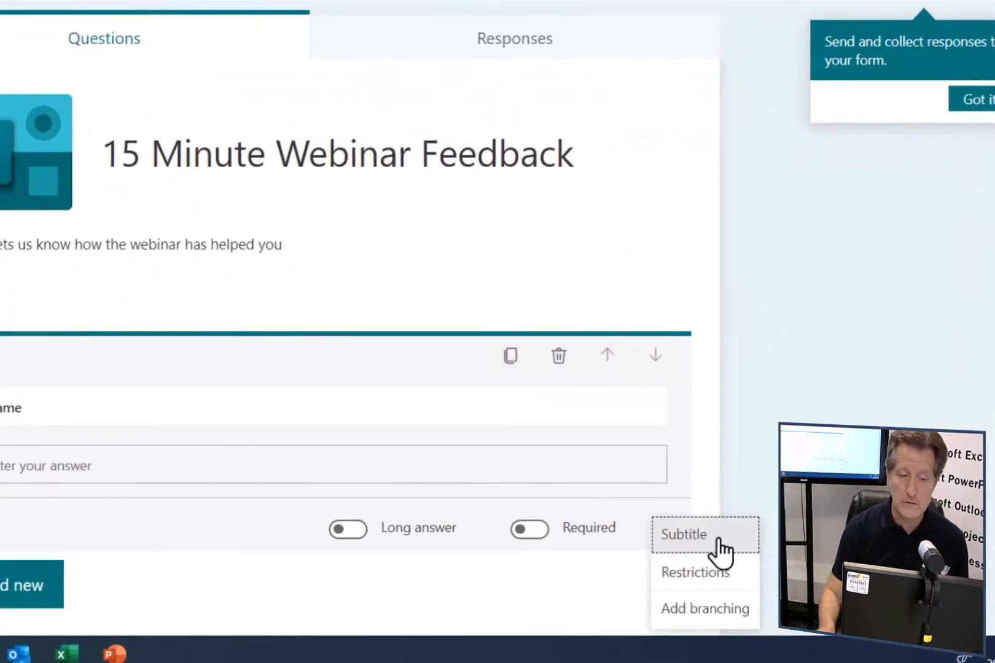
click(706, 536)
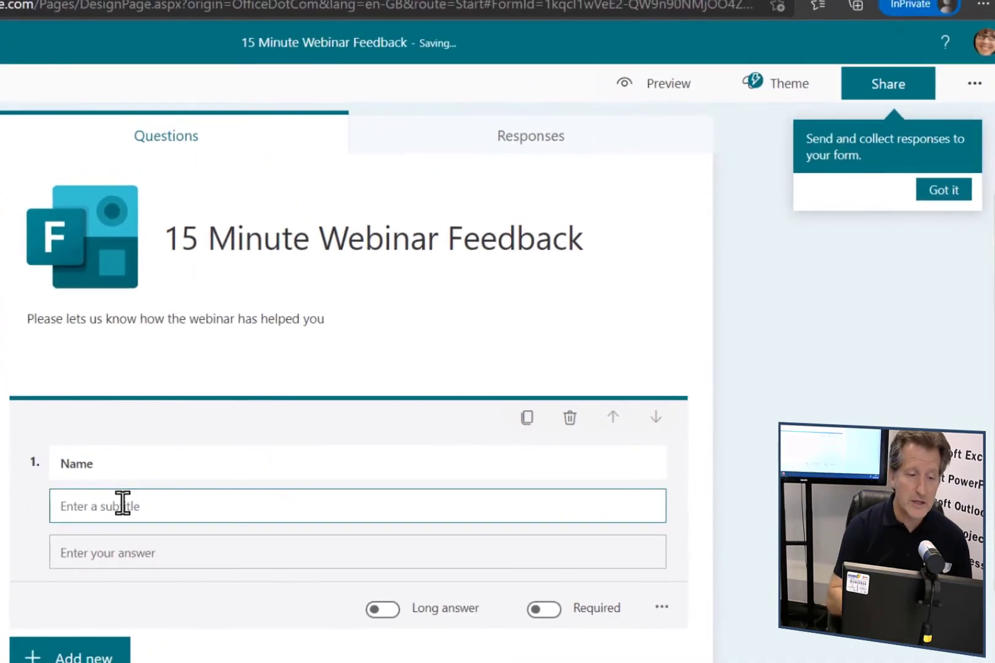
text(Pleas)
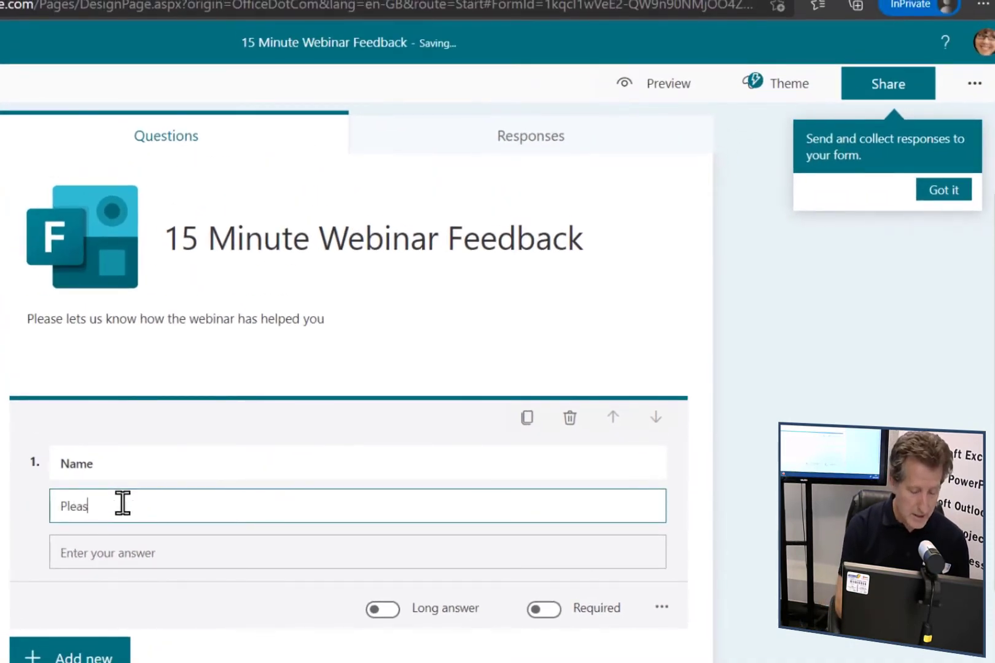
text(e enter yo)
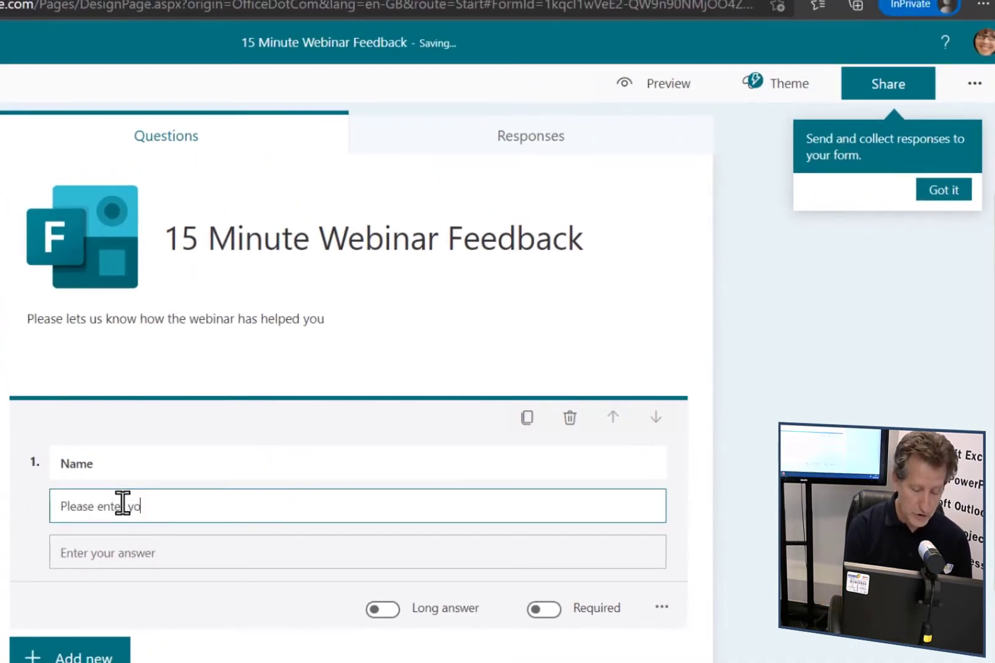
text(ur full name)
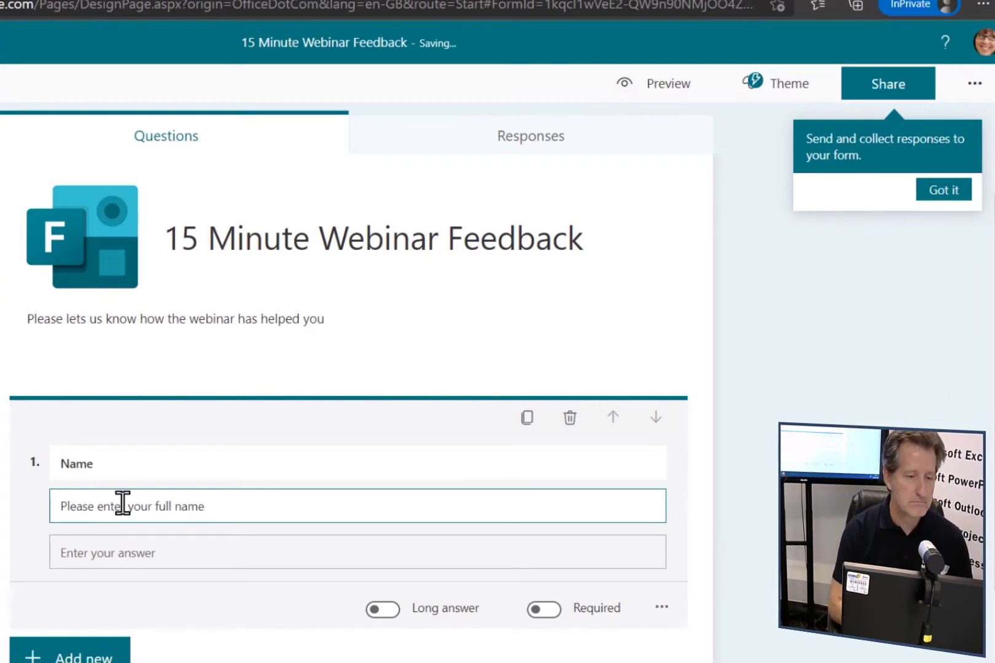
click(178, 556)
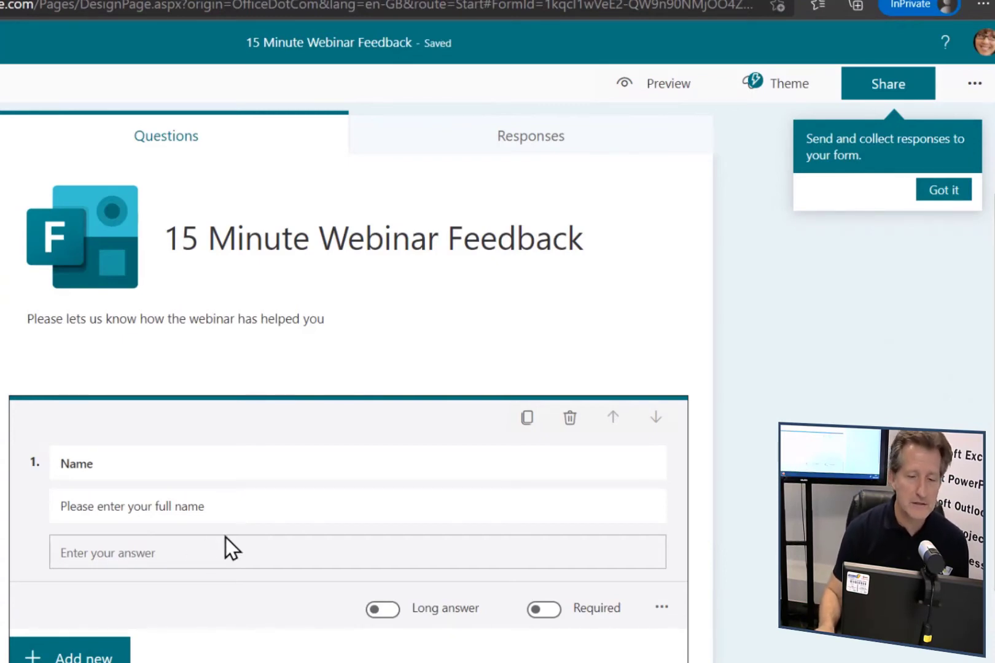
- Make the Name question required, keeping it as a short answer
click(383, 609)
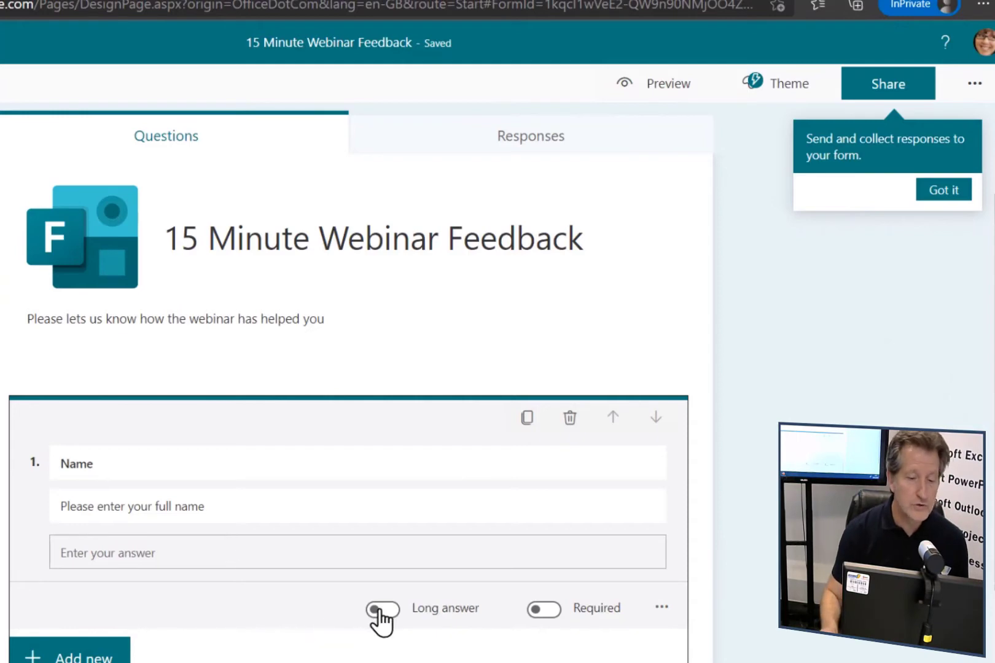
click(380, 632)
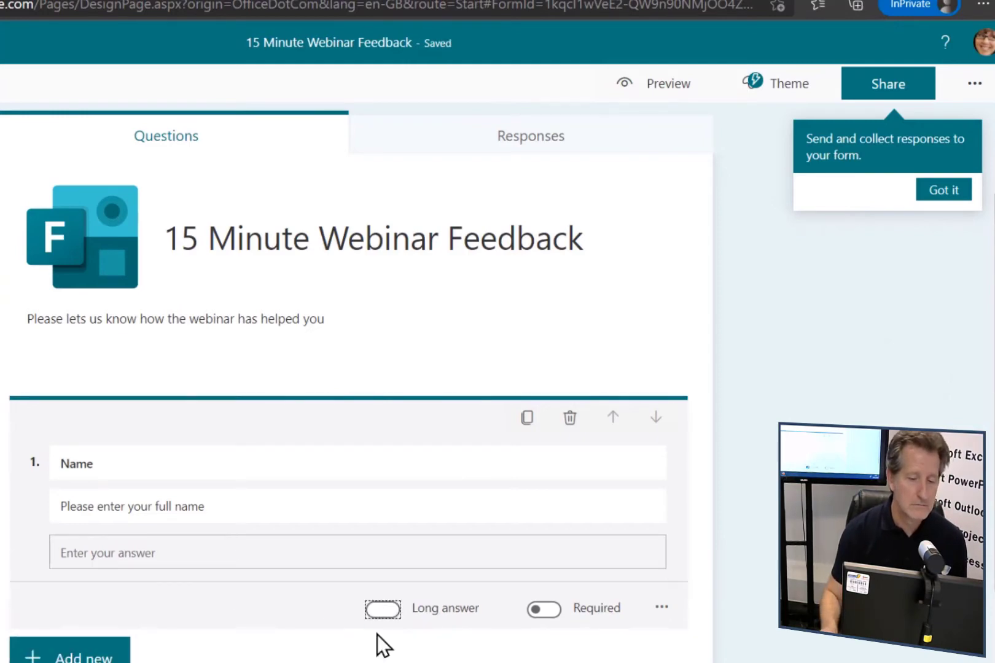
click(548, 614)
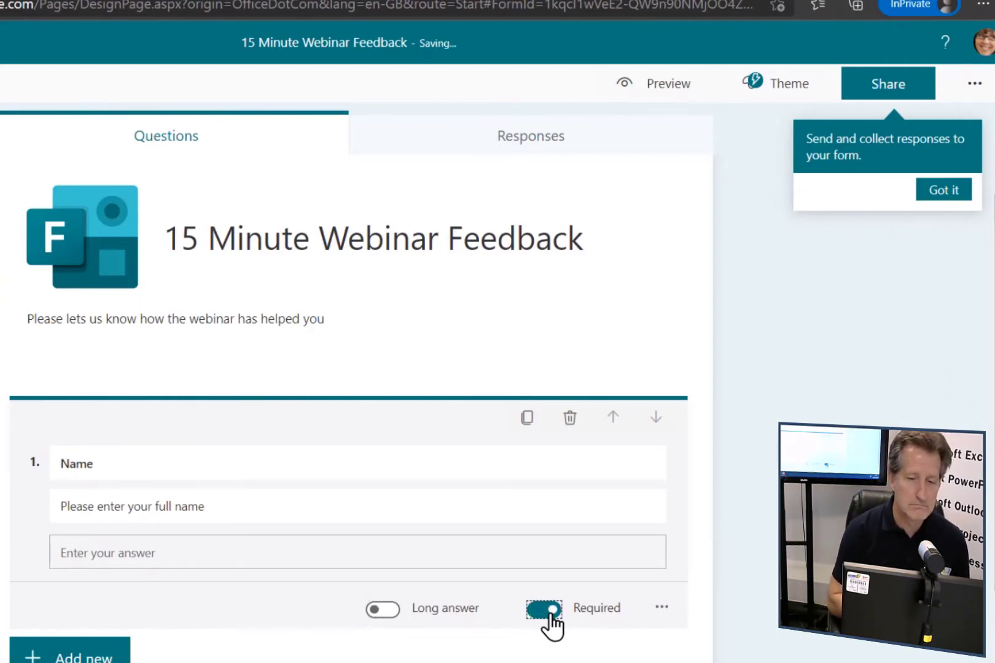
- Add a choice question below the Name question
scroll(538, 614, down, 1)
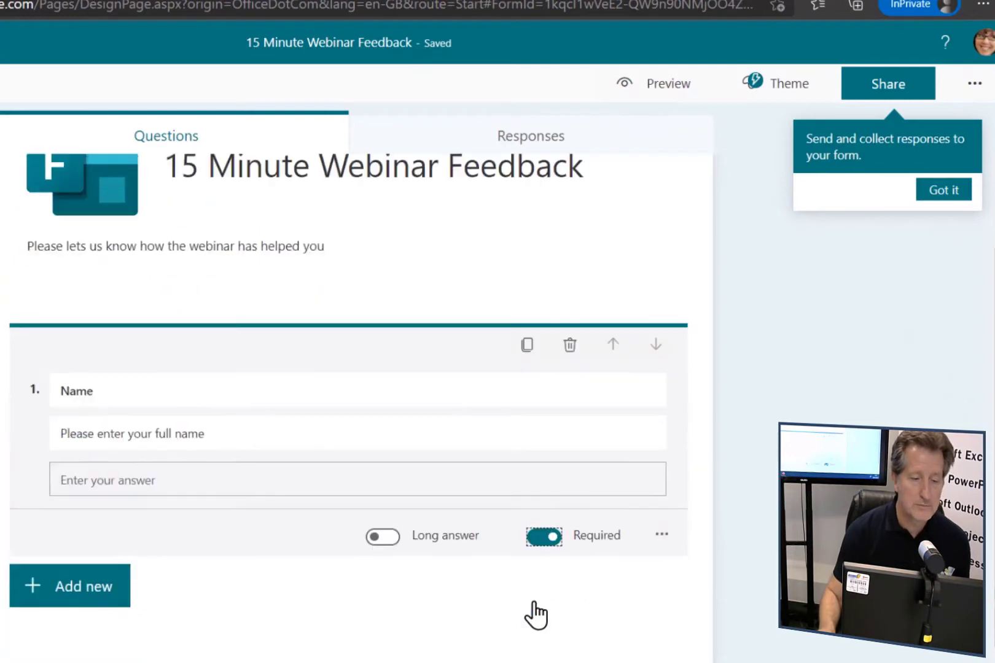
click(48, 585)
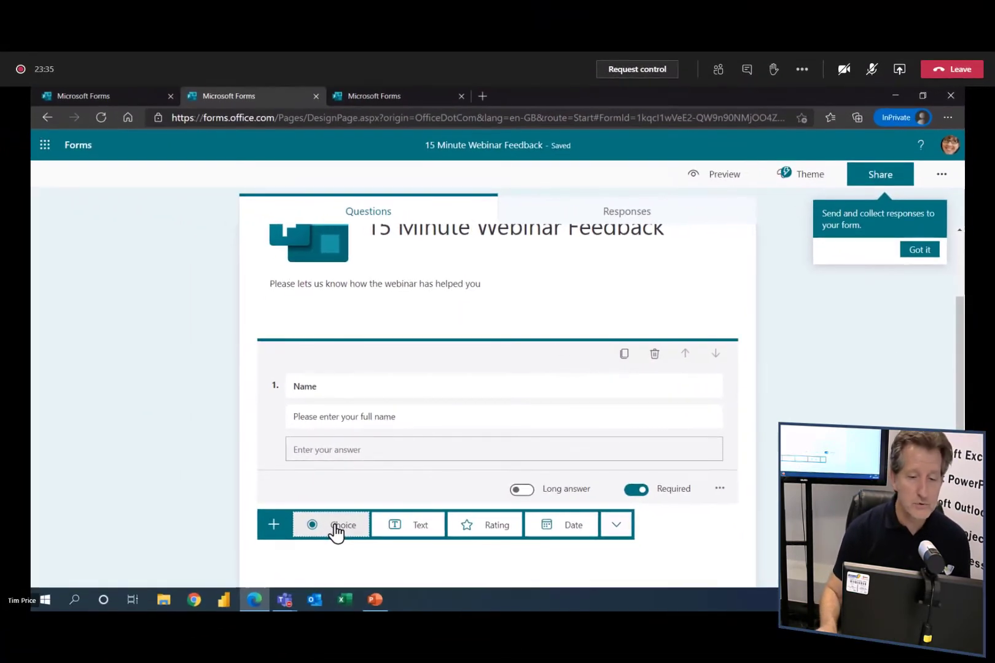
click(122, 587)
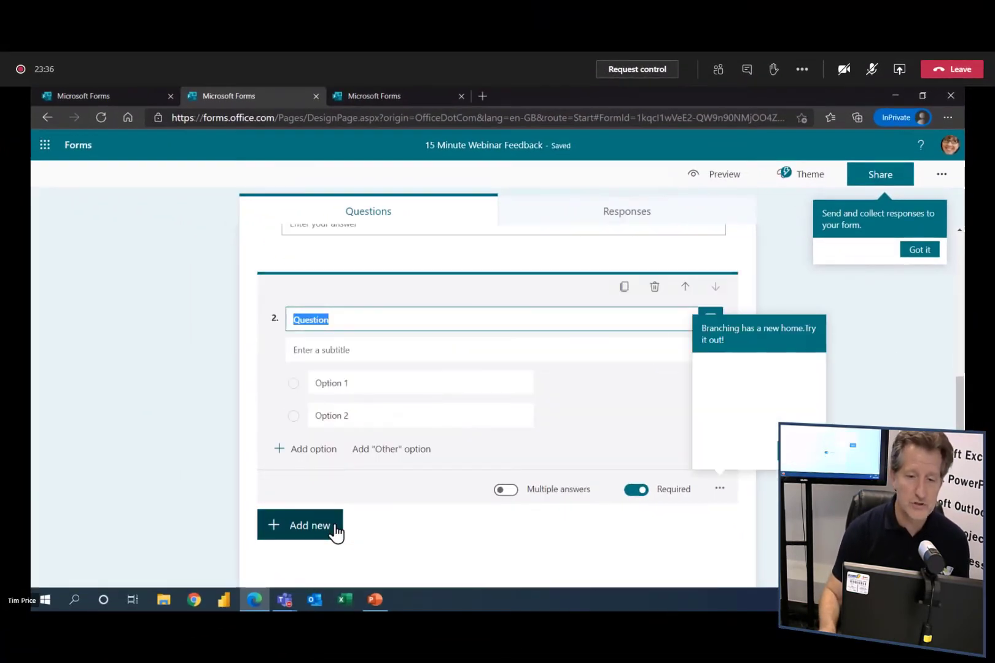
- Title the new choice question "15-Minute Session"
click(355, 317)
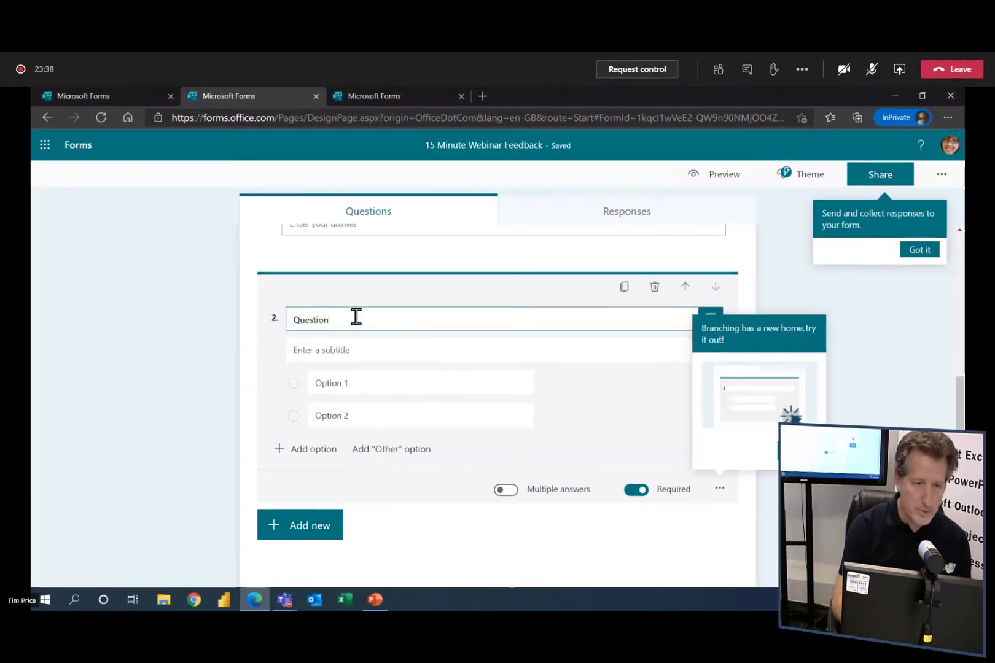
key(BackSpace)
key(BackSpace)
key(BackSpace)
key(BackSpace)
key(BackSpace)
key(BackSpace)
key(BackSpace)
key(BackSpace)
text(1)
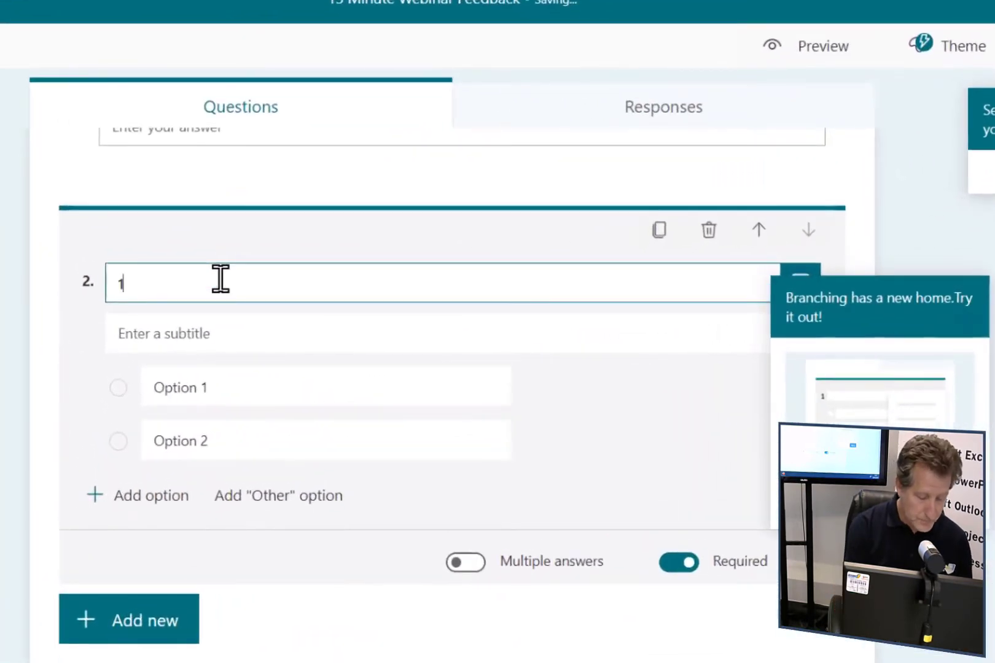
text(5-Minut)
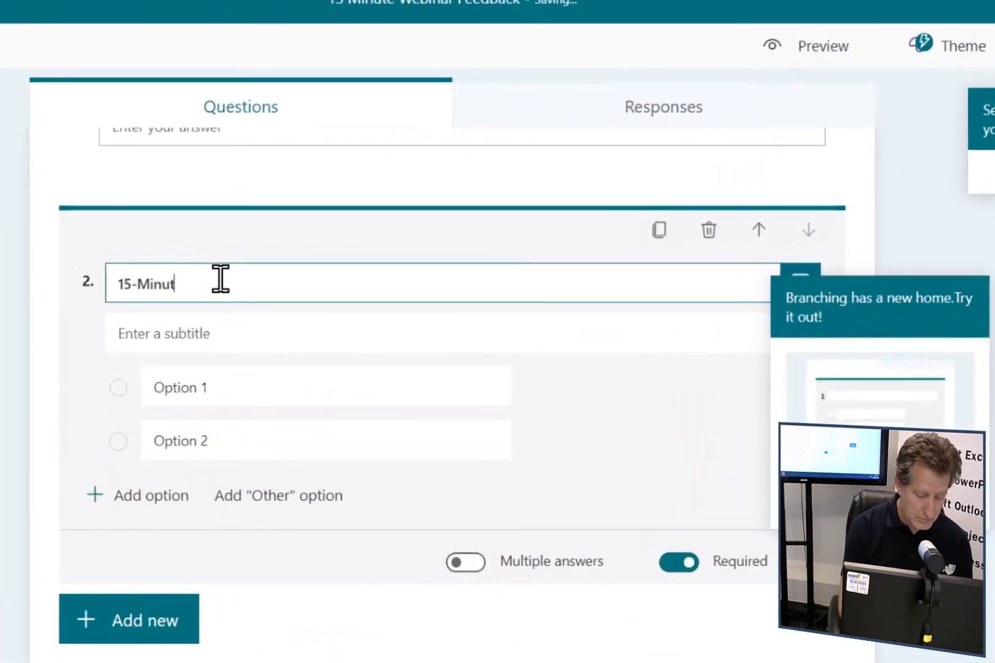
text(e ASession)
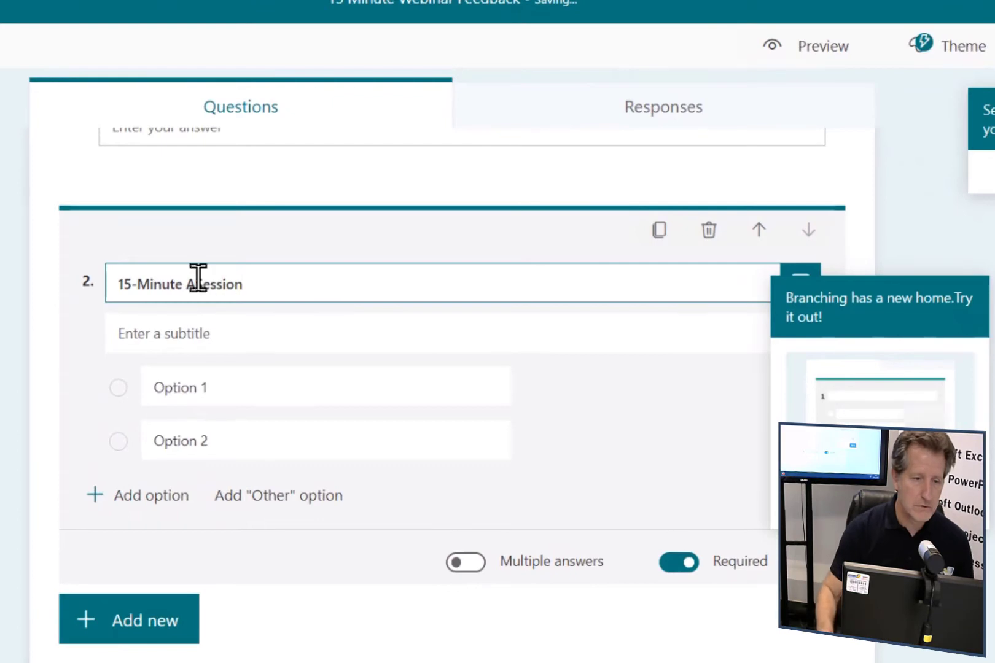
click(197, 279)
key(BackSpace)
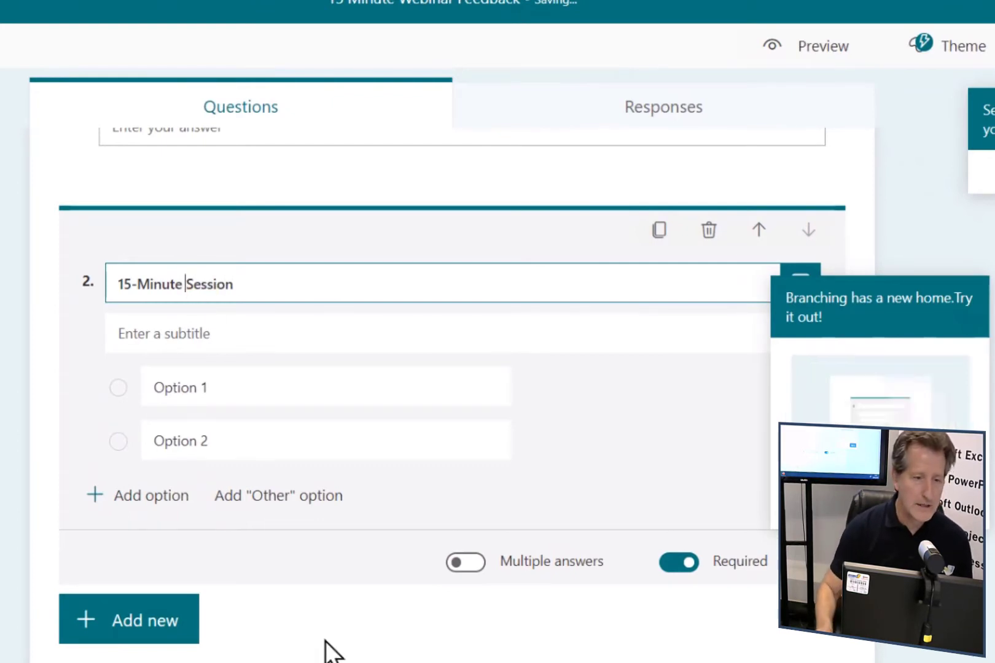
- Enter the subtitle "Which Webinar did you attend" for the 15-Minute Session question, correcting the spelling of "Webinar"
click(213, 337)
text(Wh)
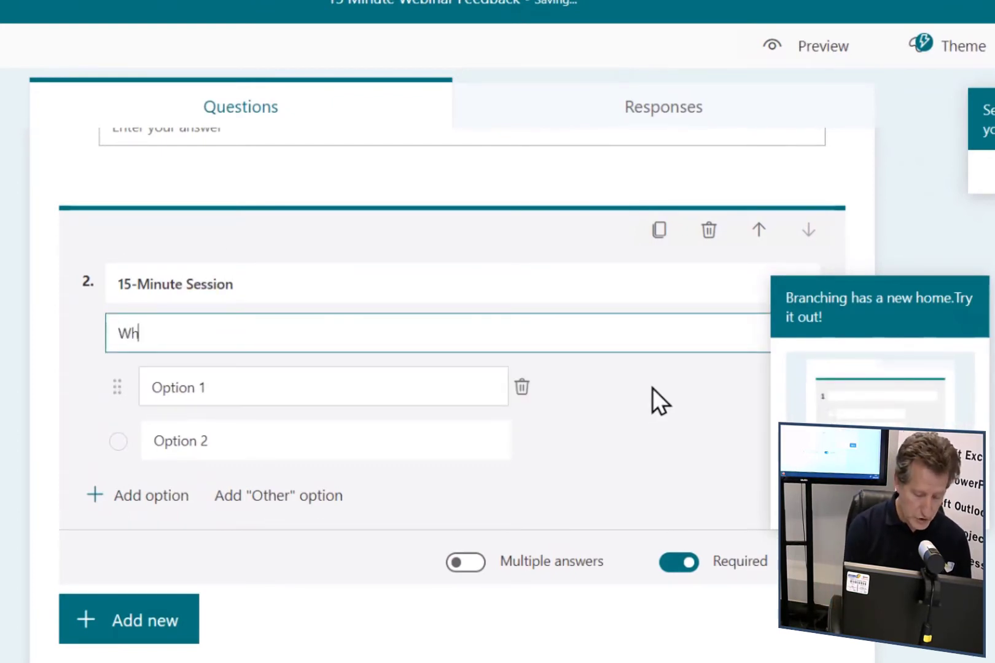
text(ich Webio)
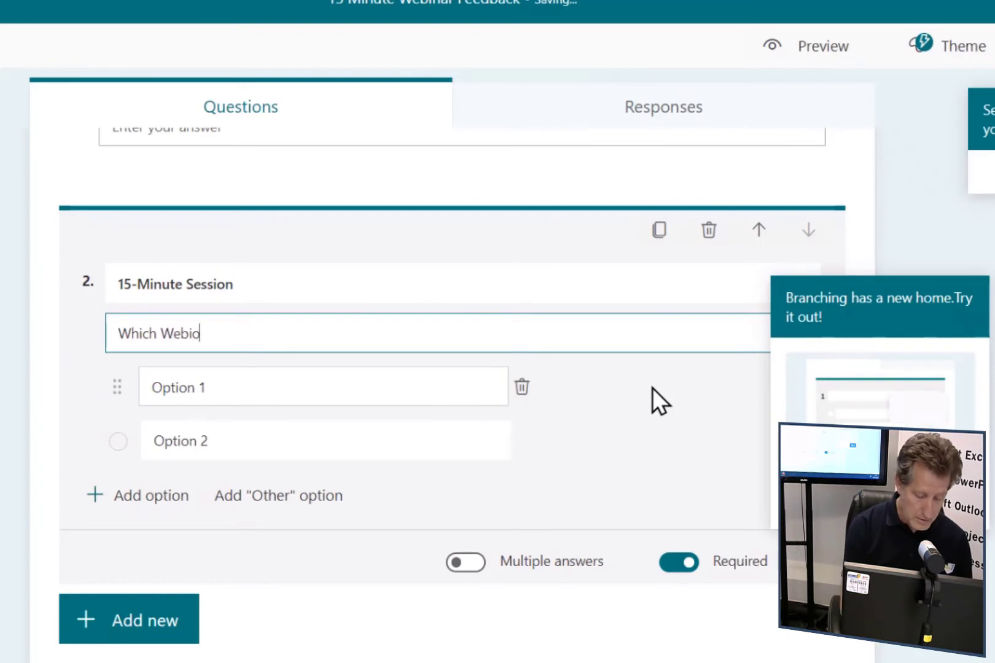
text(nar did you attend)
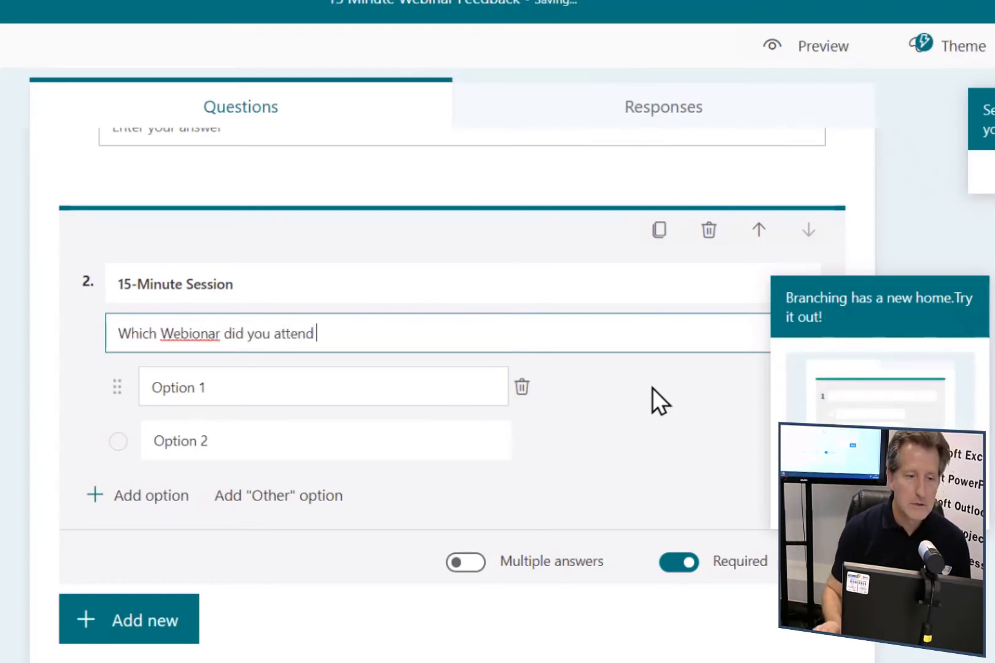
right_click(179, 335)
click(254, 312)
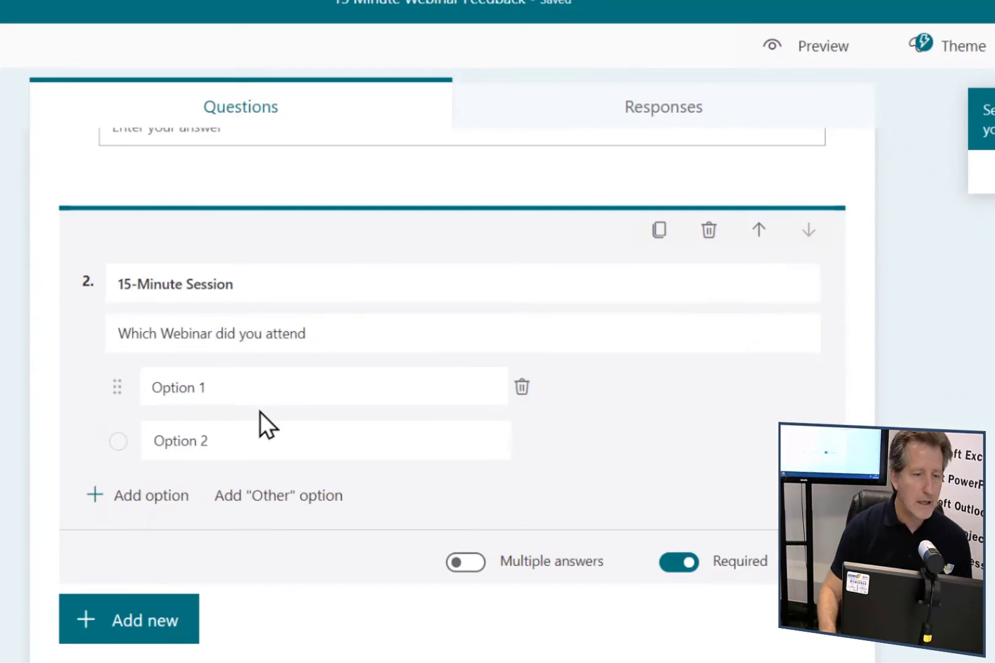
- Set the question's first two answer options to "Microsoft Forms" and "Microsoft Planner"
click(257, 388)
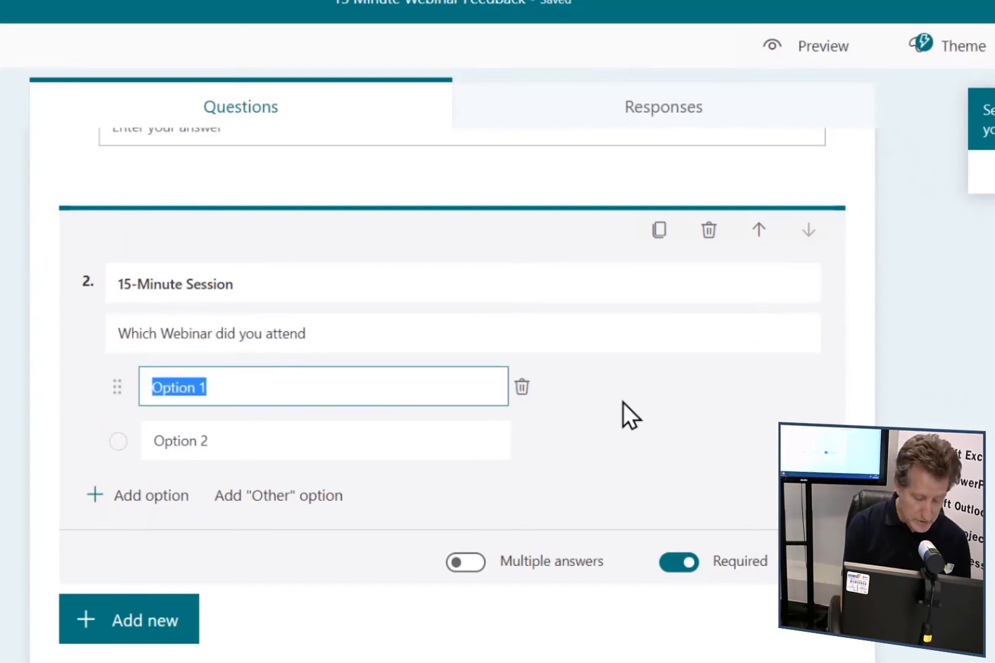
text(Microsoft F)
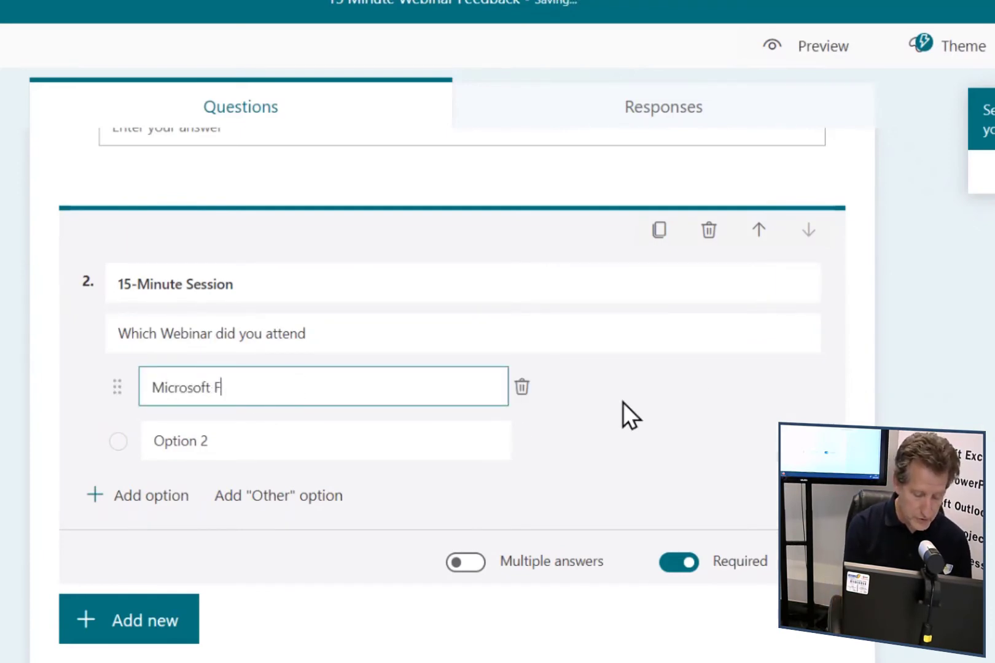
text(orms)
click(258, 441)
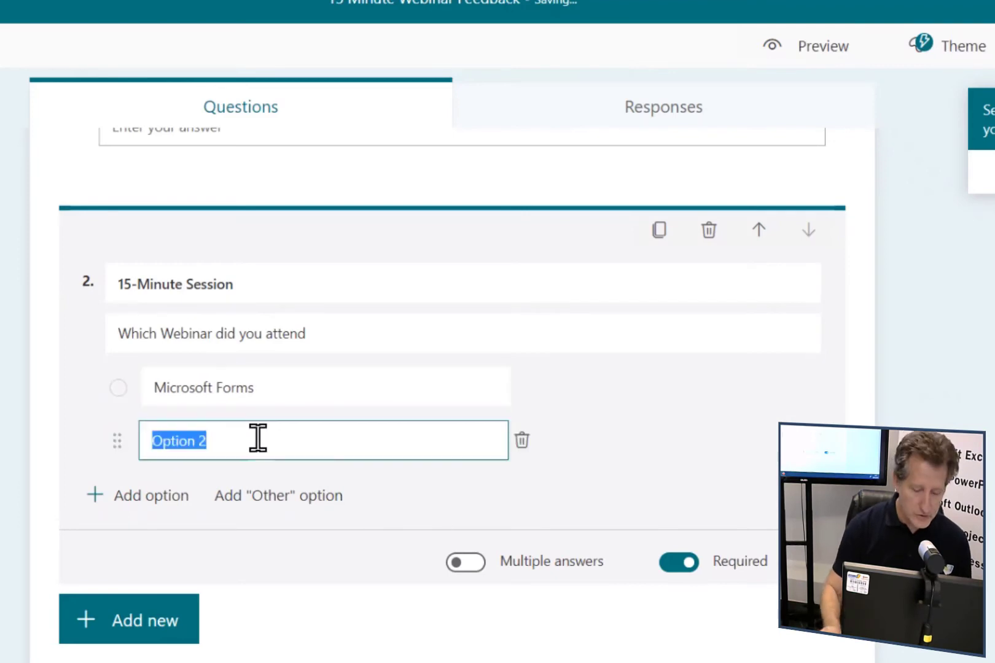
text(M)
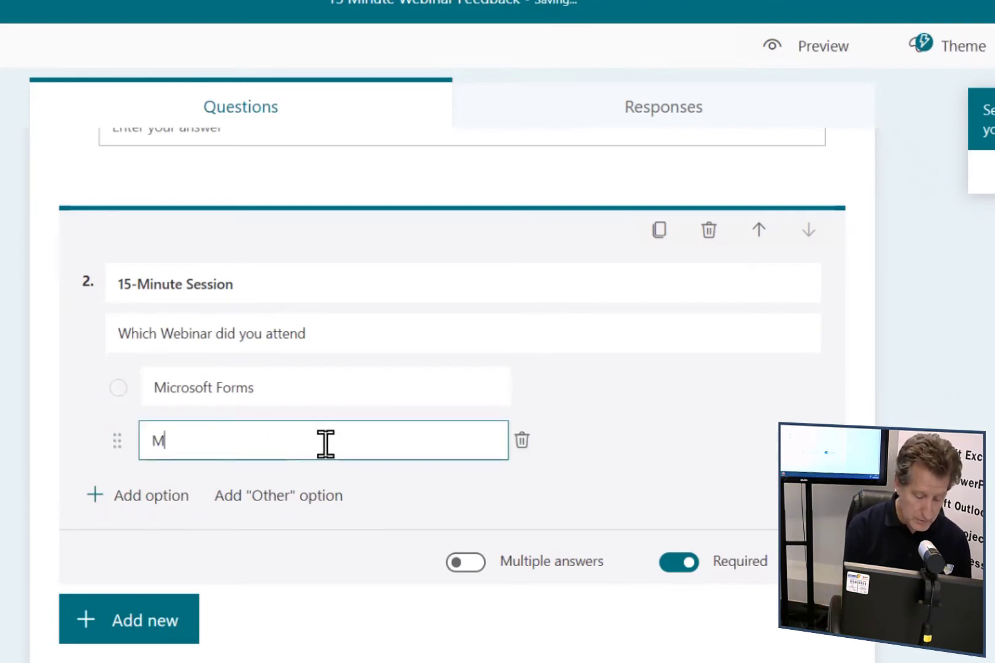
text(icrosof)
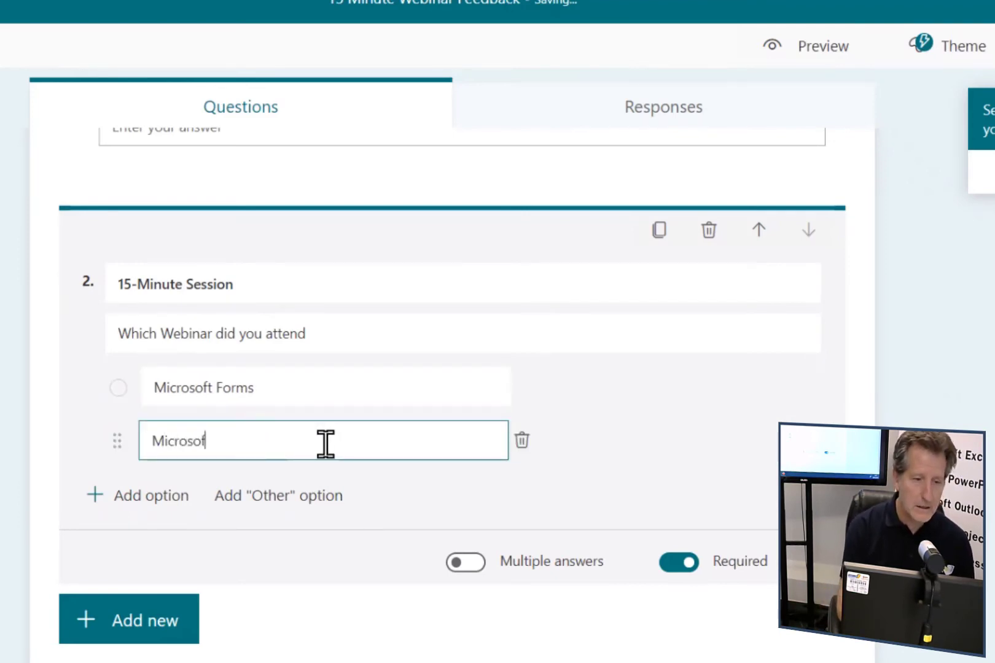
text(t Planner)
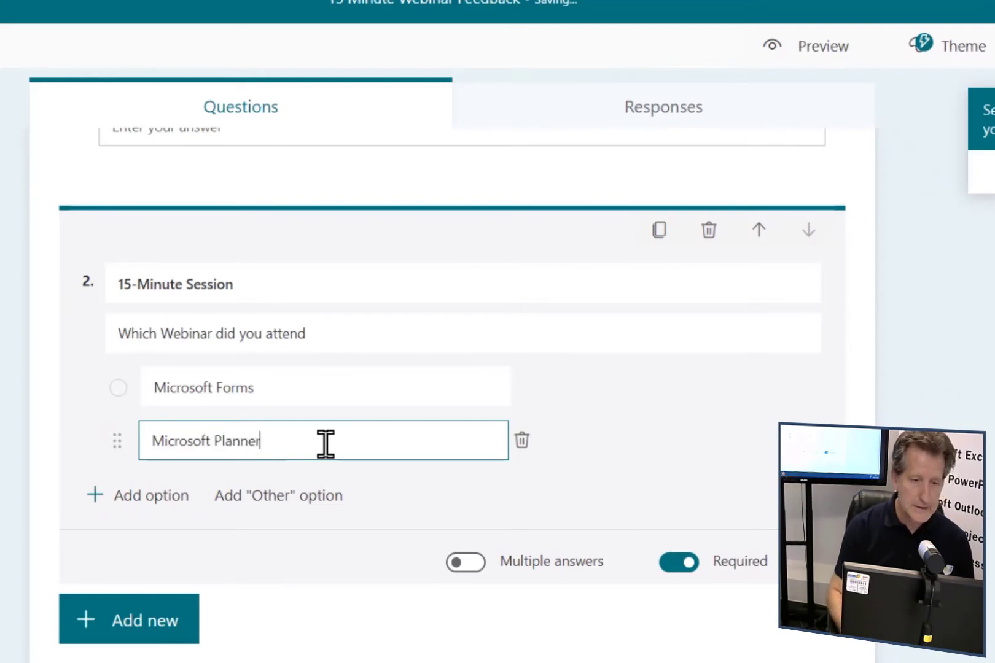
- Add a third answer option reading "OneDrive for Business"
click(155, 497)
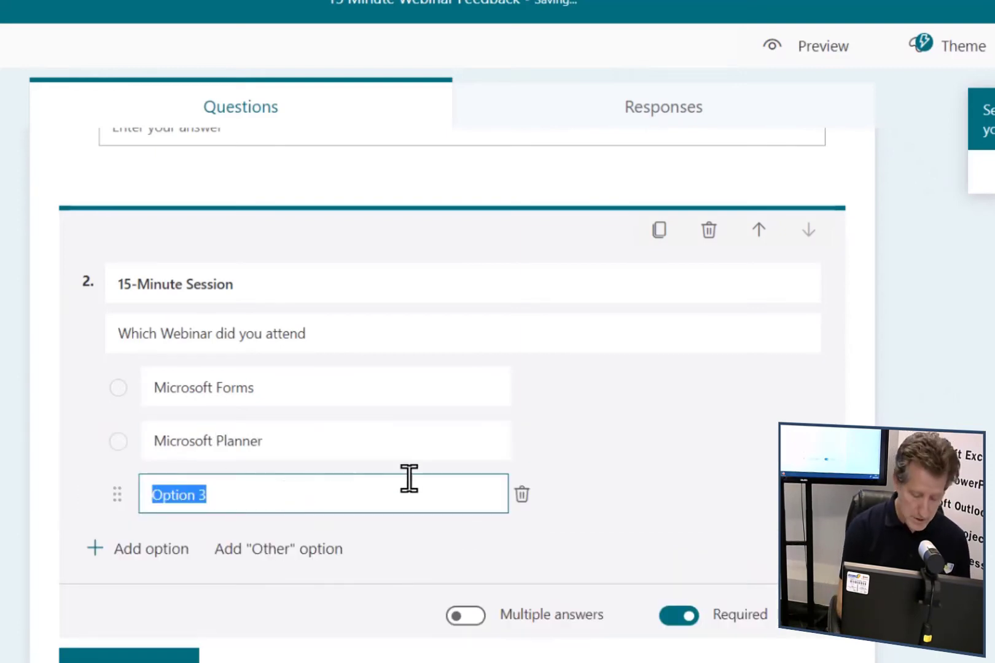
text(O)
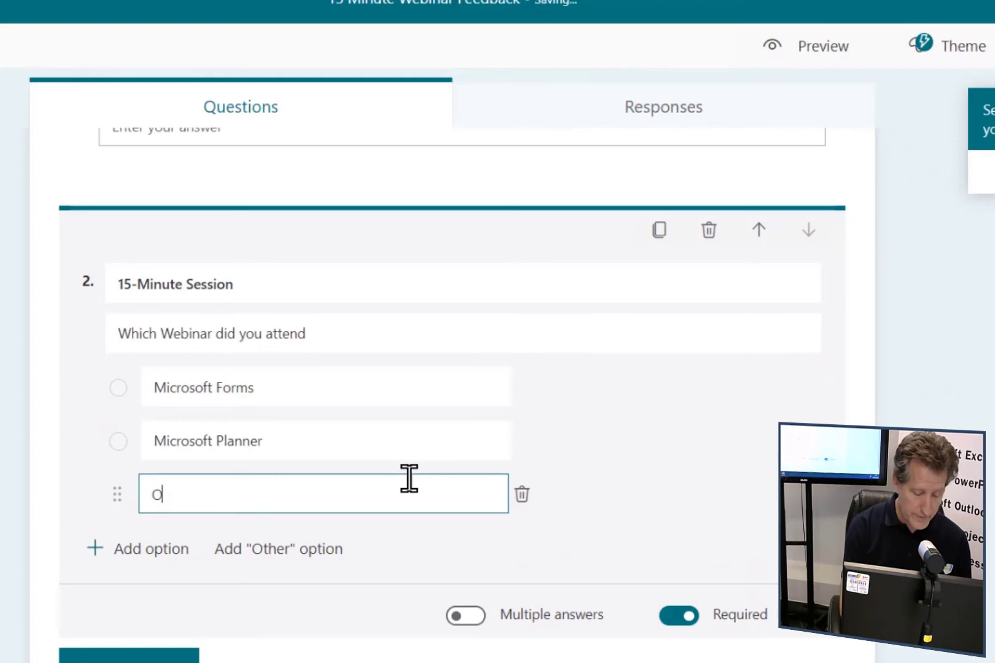
text(neDrive for Busi)
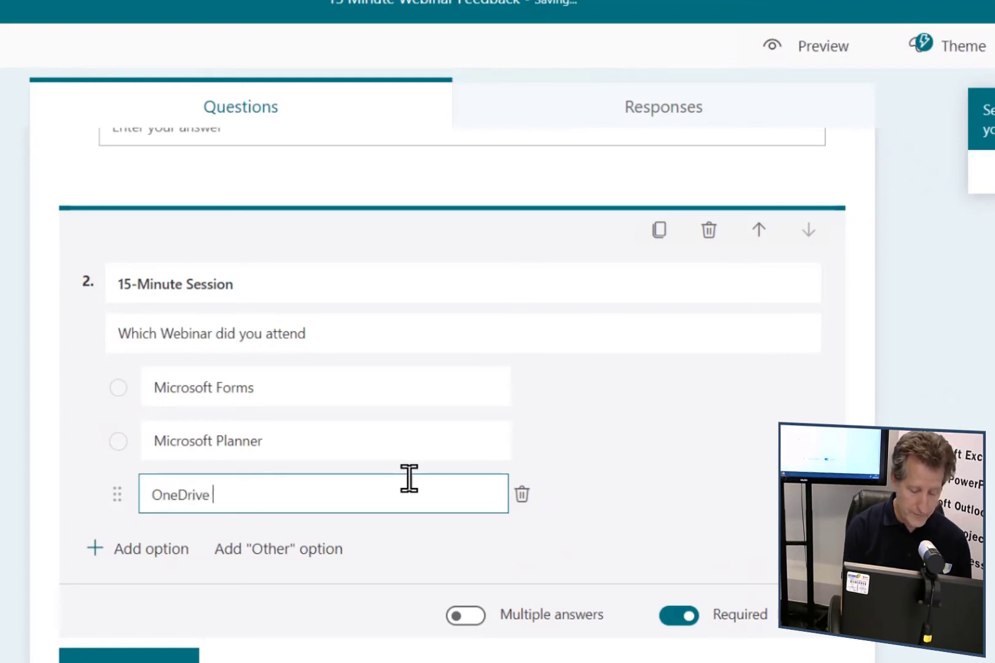
text(ness)
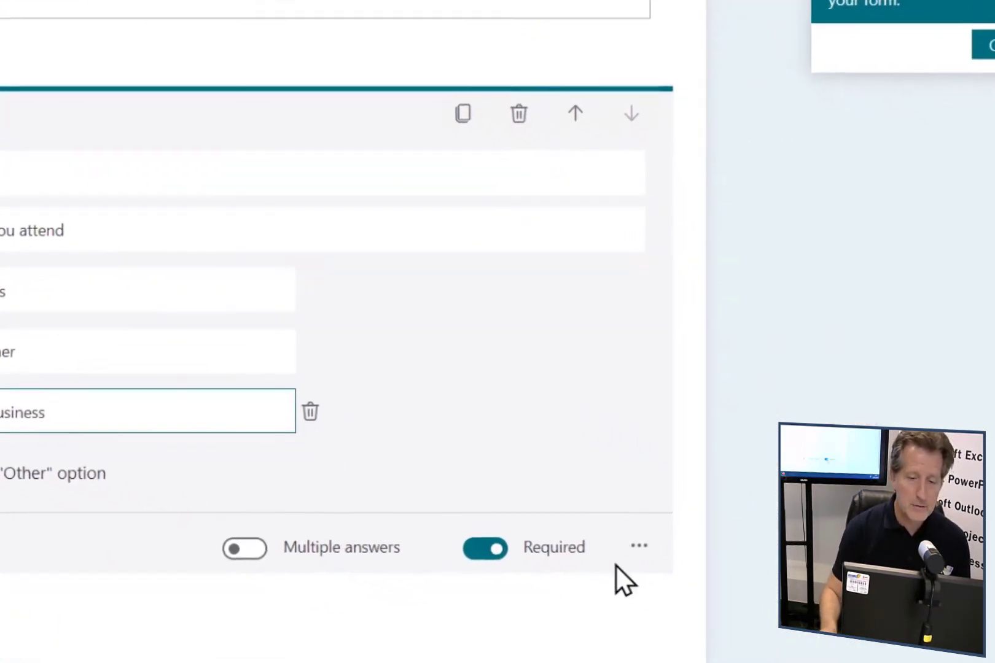
- Try the drop-down display for the 15-Minute Session question's options and switch it back off
click(638, 546)
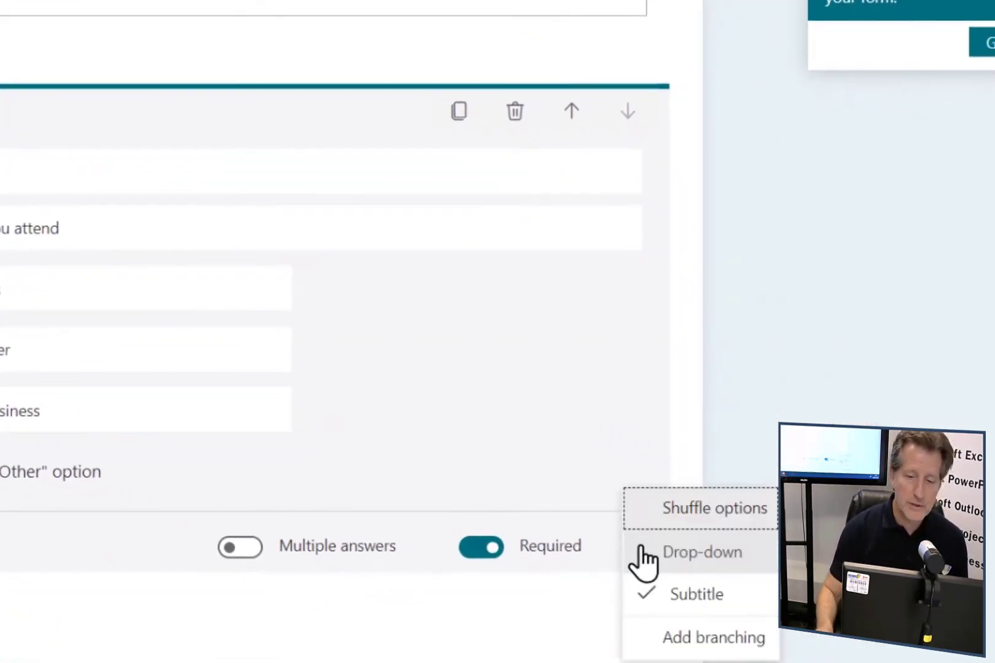
click(719, 553)
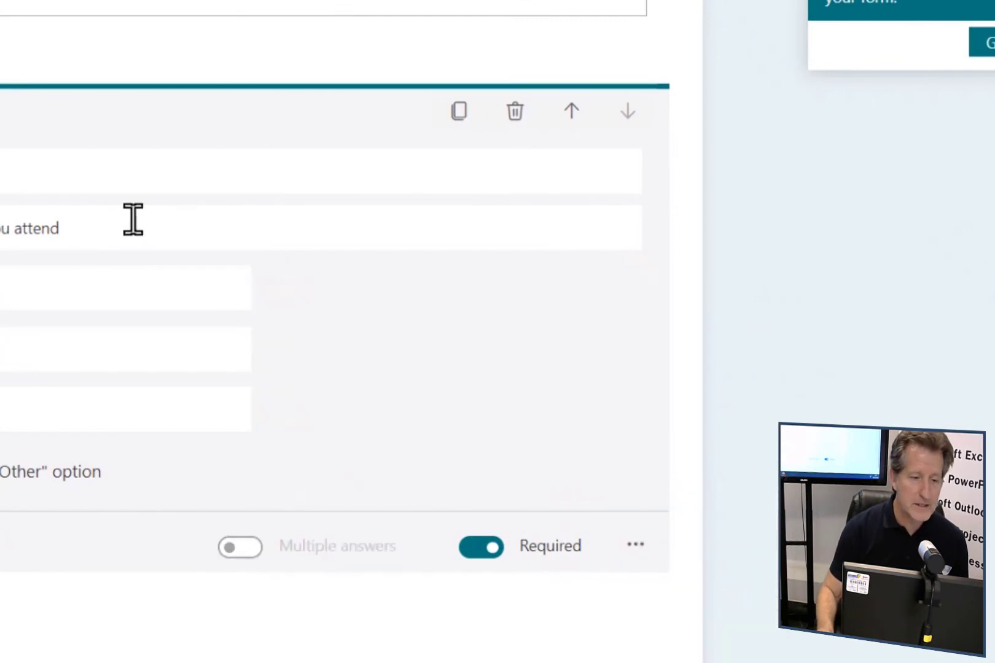
click(635, 544)
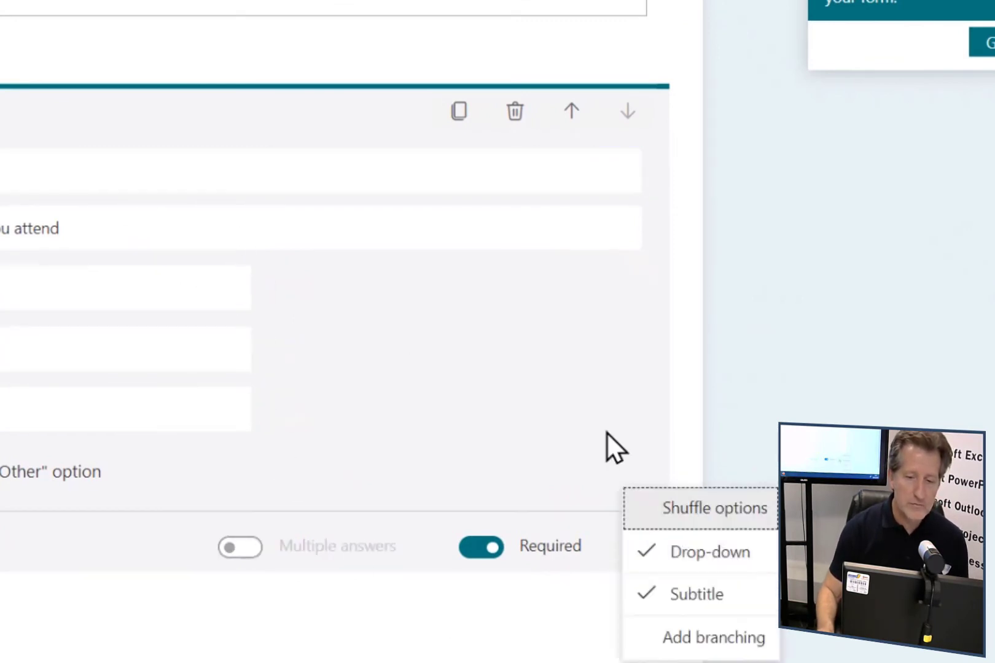
click(660, 554)
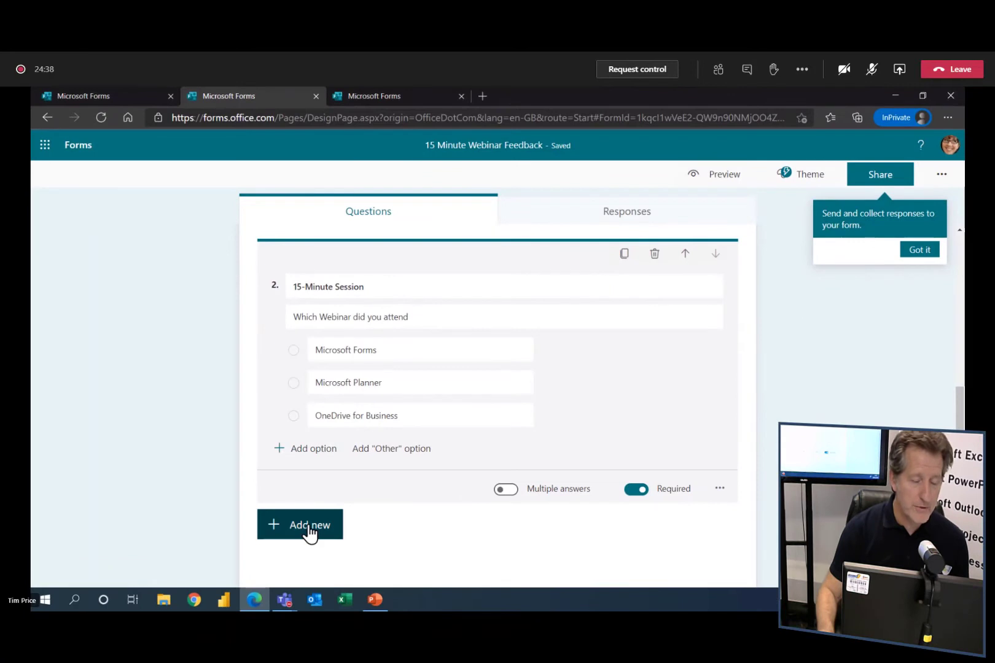
- Add a date question titled "Attended Session" after the 15-Minute Session question
click(309, 528)
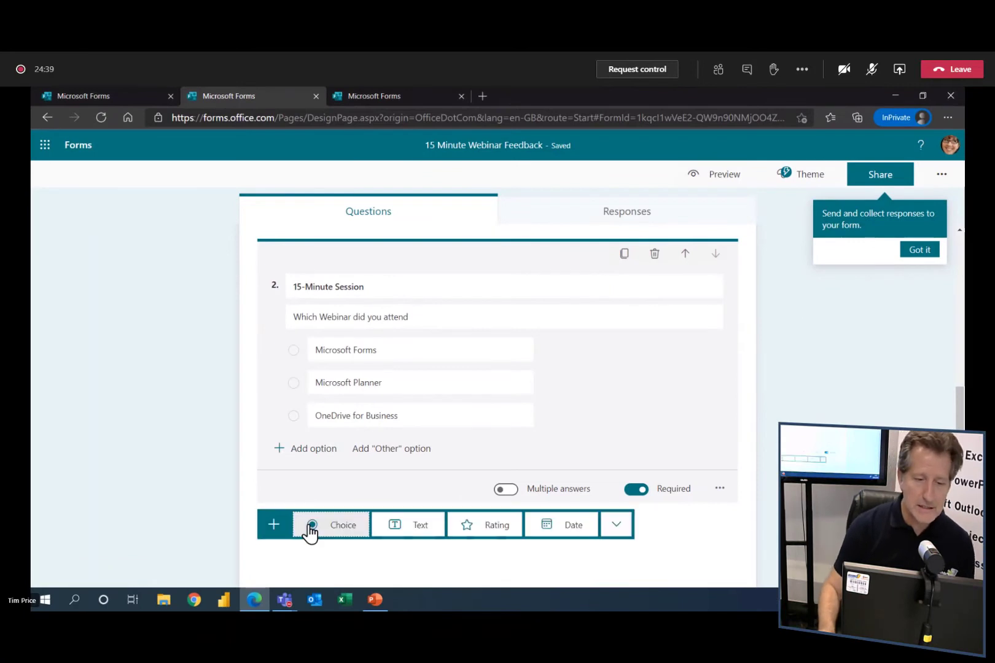
click(564, 530)
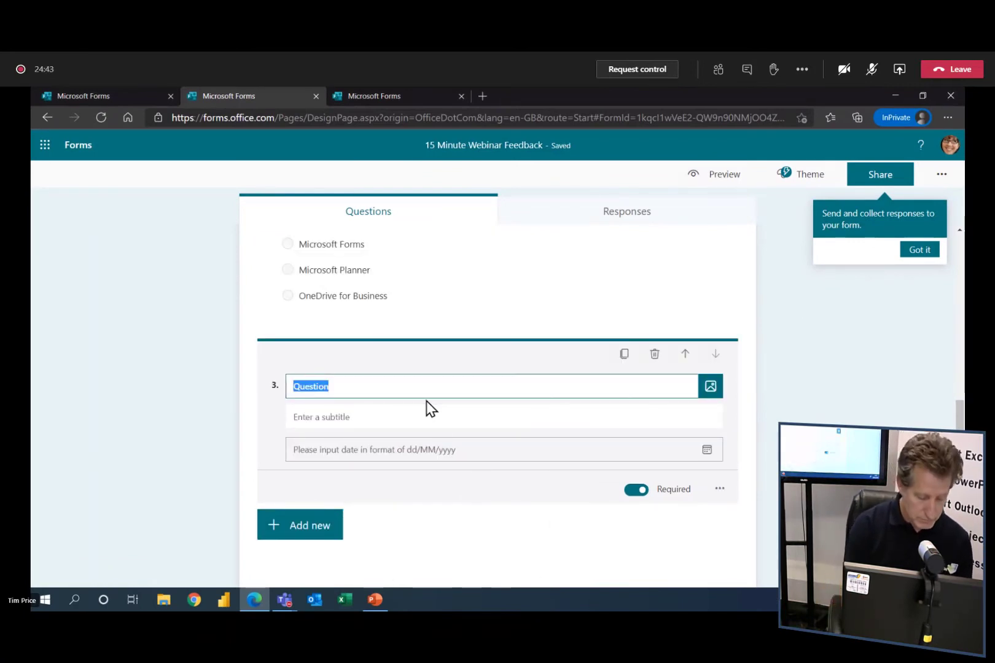
text(Attended)
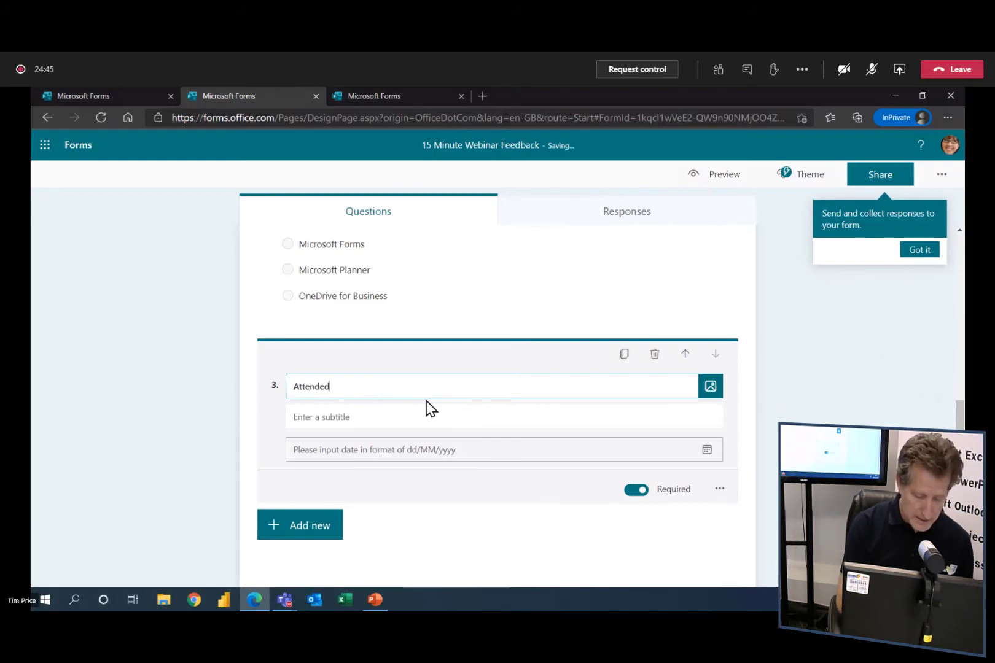
text(Session)
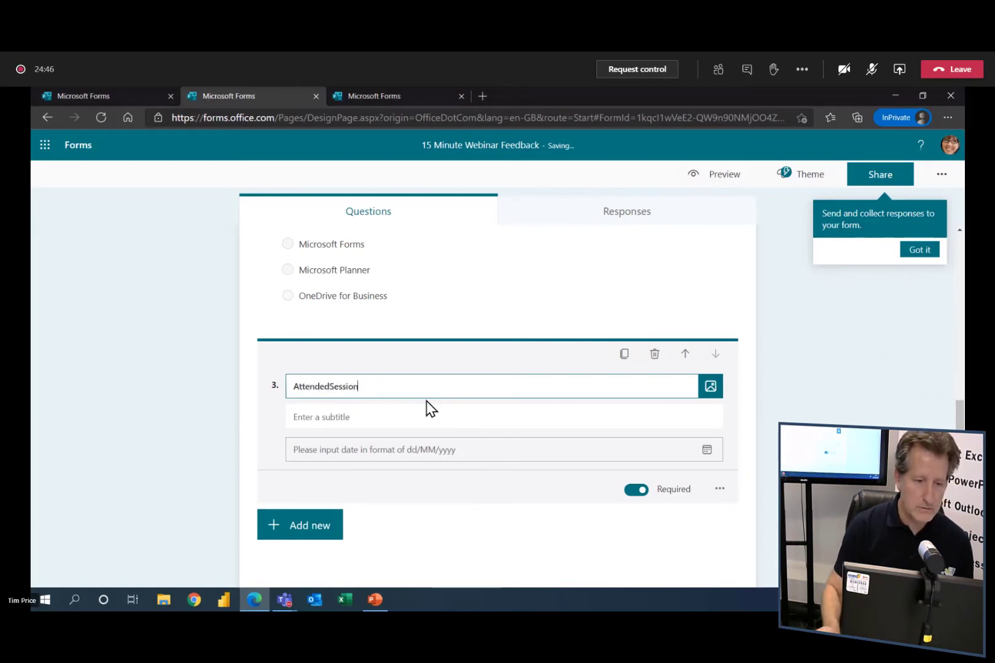
key(Left)
key(Left)
key(Left)
key(Left)
key(Left)
key(Left)
key(Left)
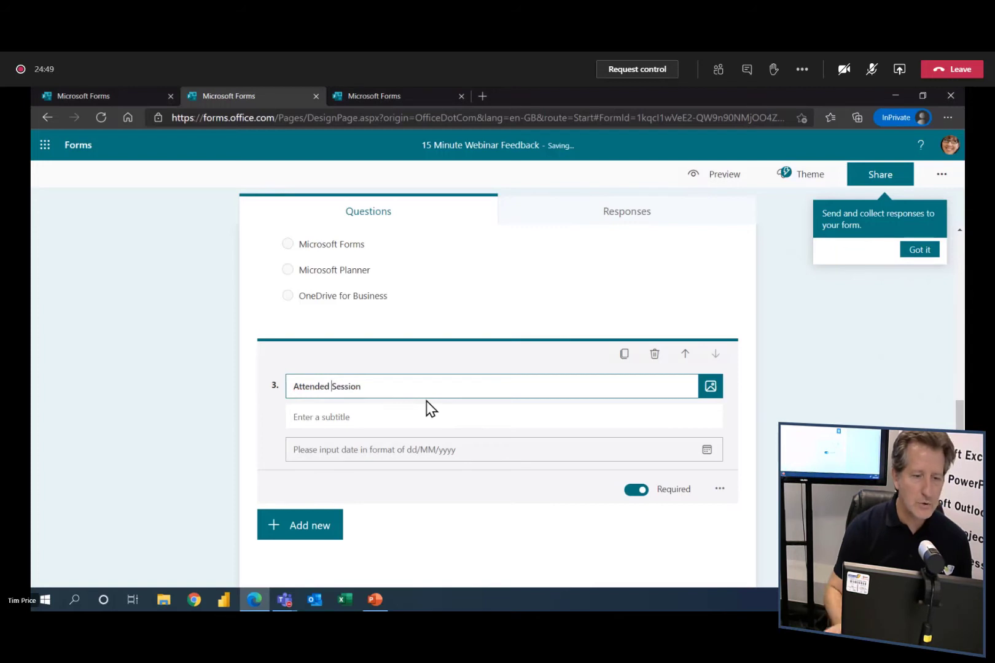
- Give the Attended Session question the subtitle "Please enter the date you attended the session"
click(384, 415)
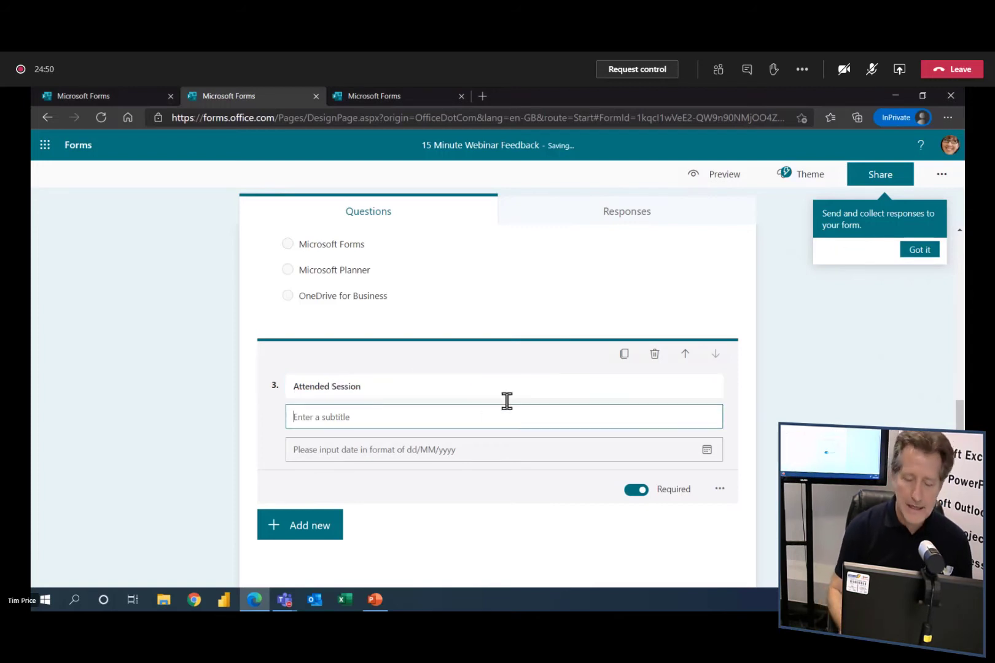
text(Please en)
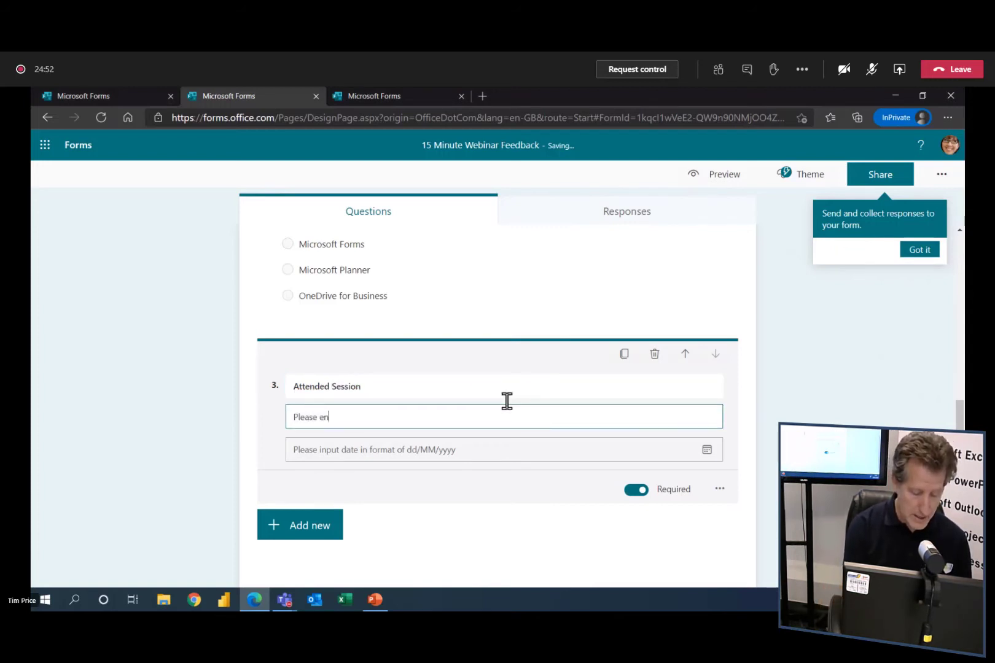
text(ter the date y)
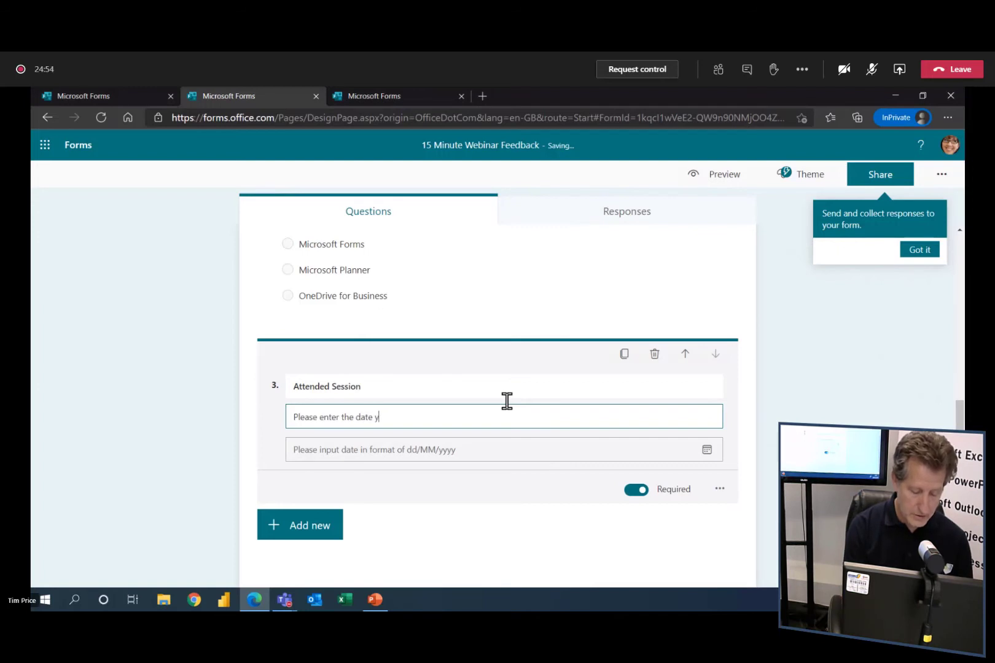
text(ou attended)
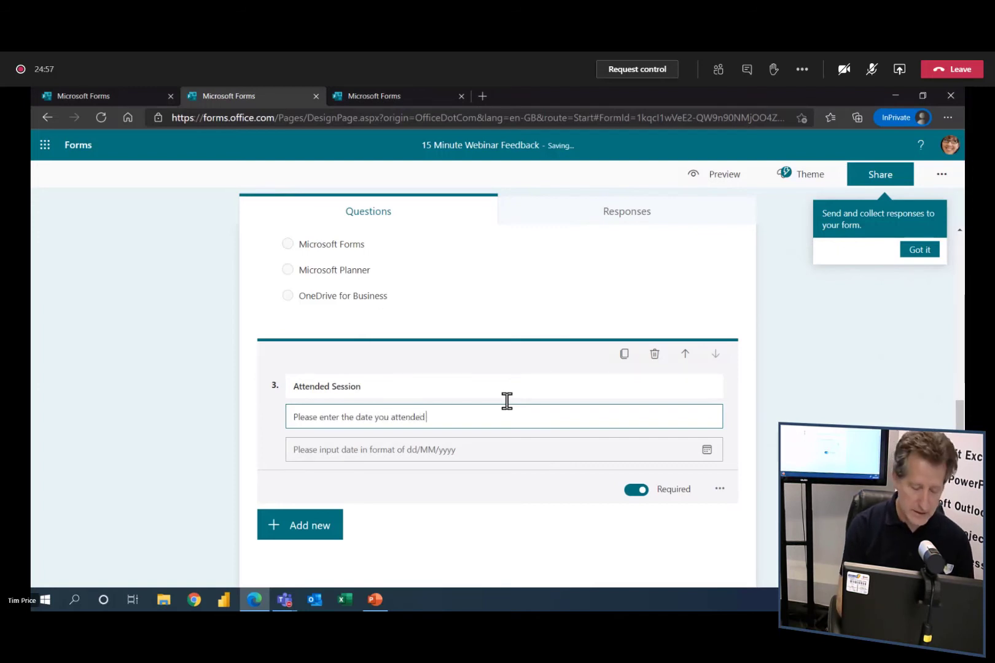
text( the session)
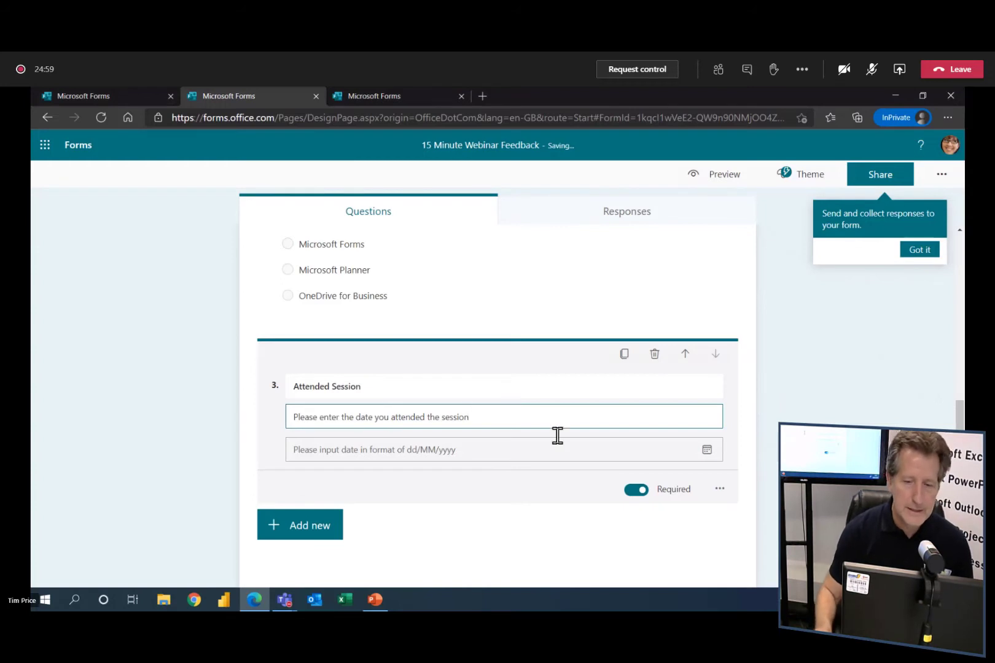
click(707, 453)
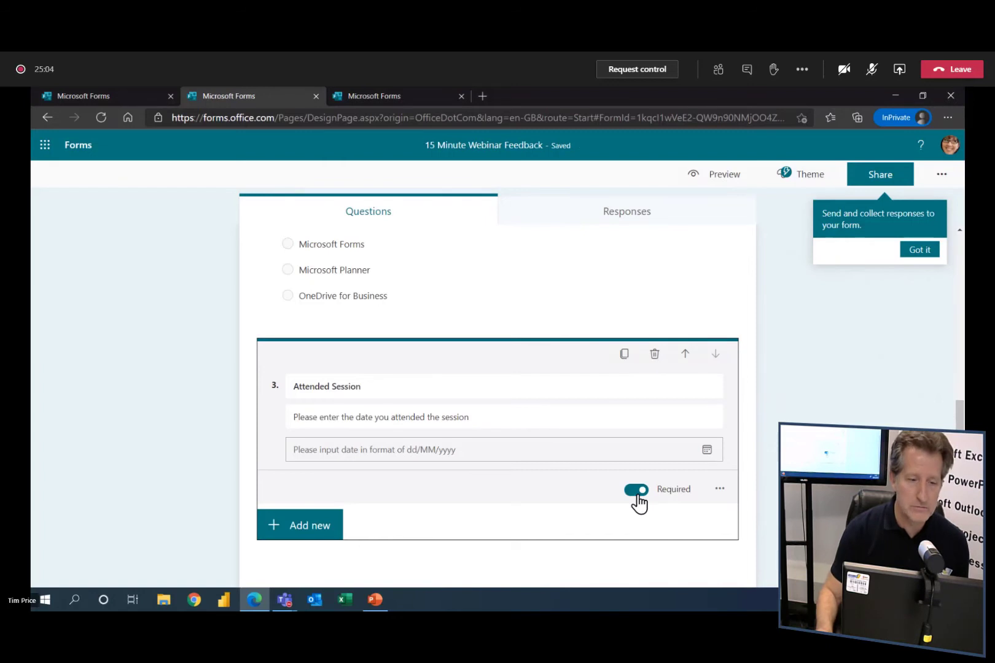
- Add a rating question titled "Rate the Session" with the subtitle "How did you rate the session as a whole"
click(302, 527)
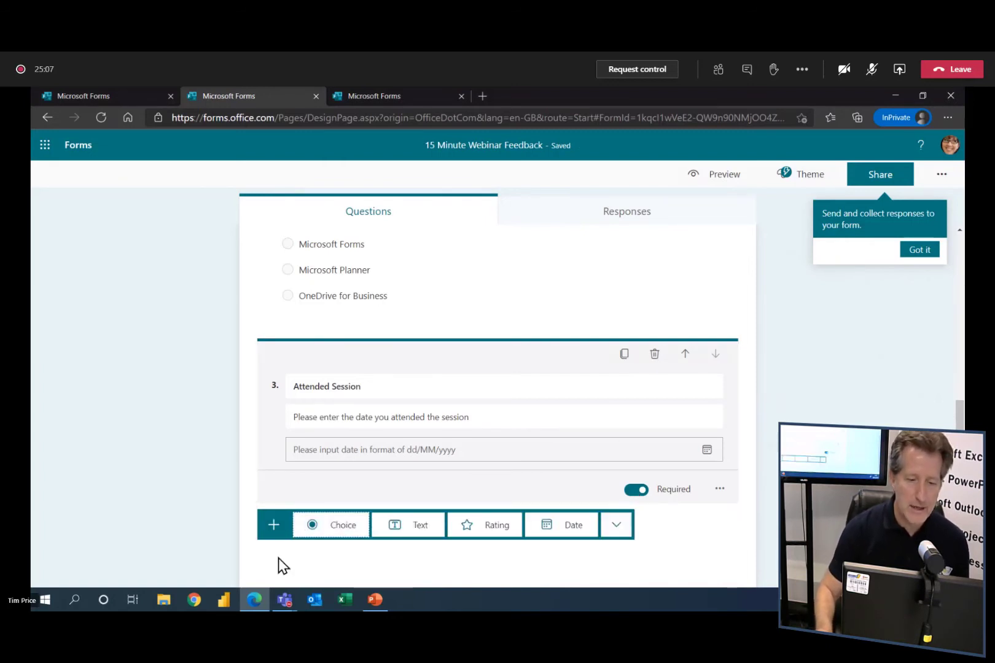
click(491, 527)
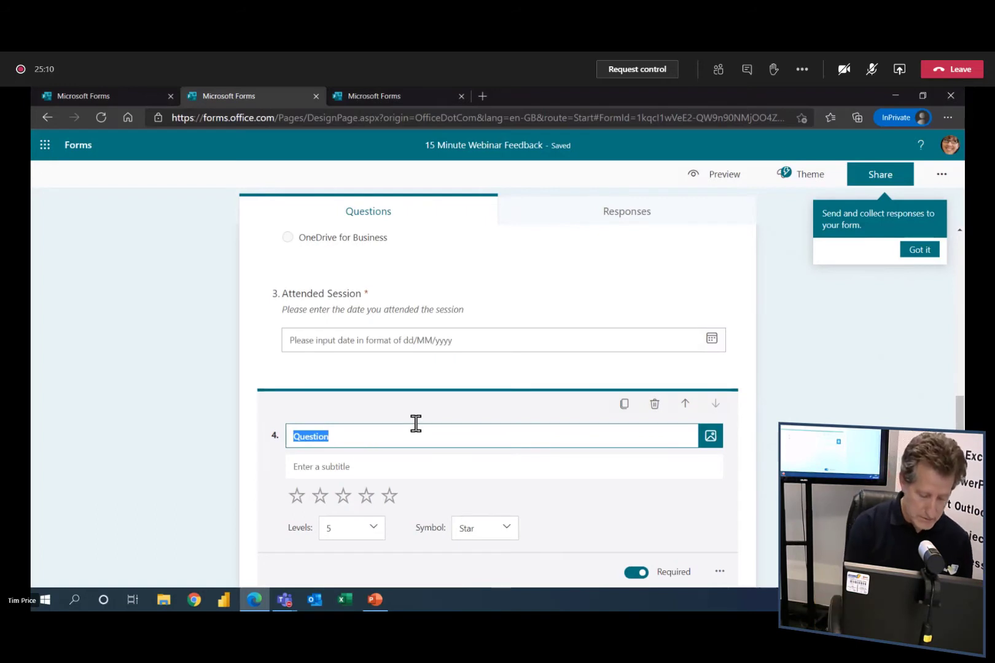
text(Rate the Sess)
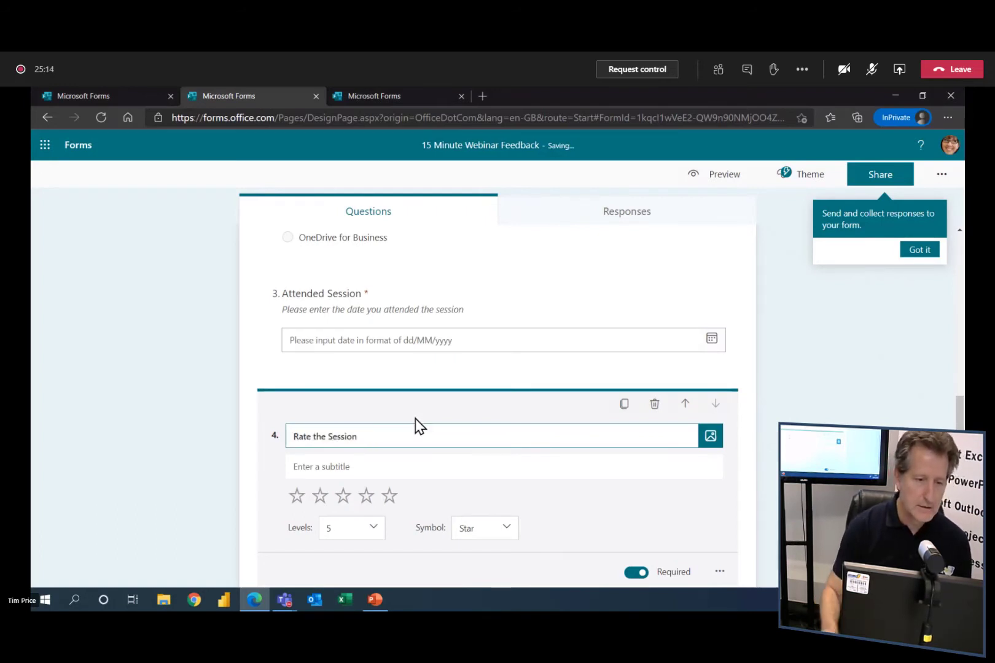
click(380, 471)
text(How did)
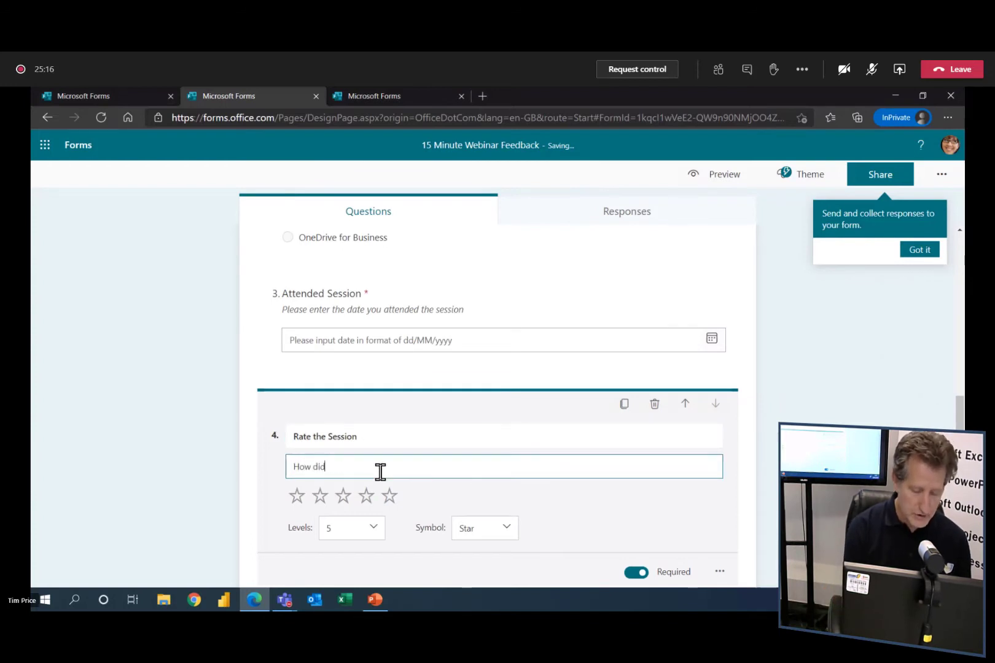
text( you rate the)
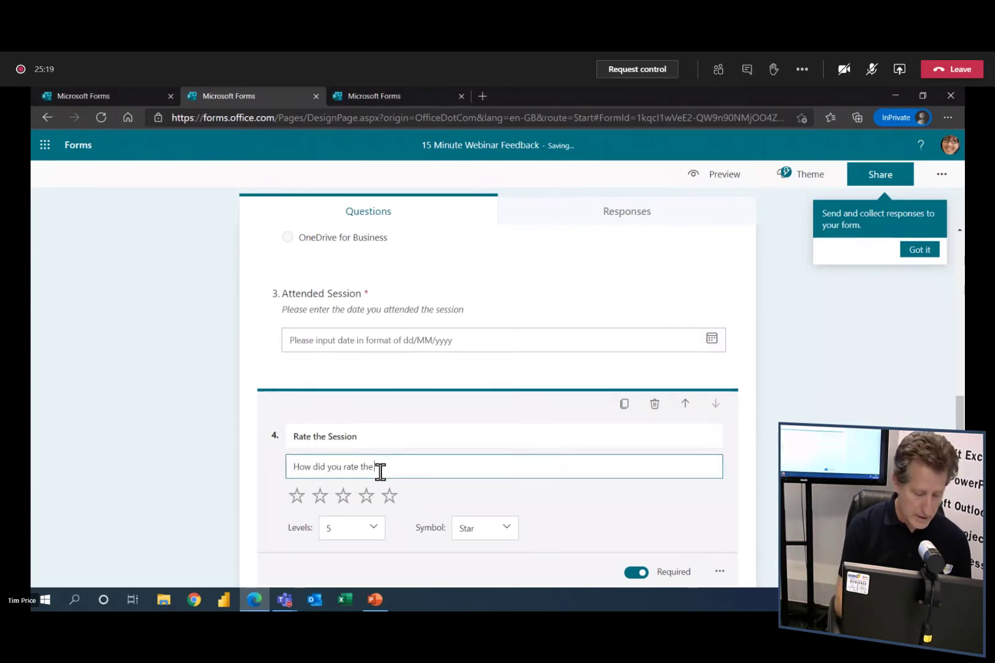
text( session as a w)
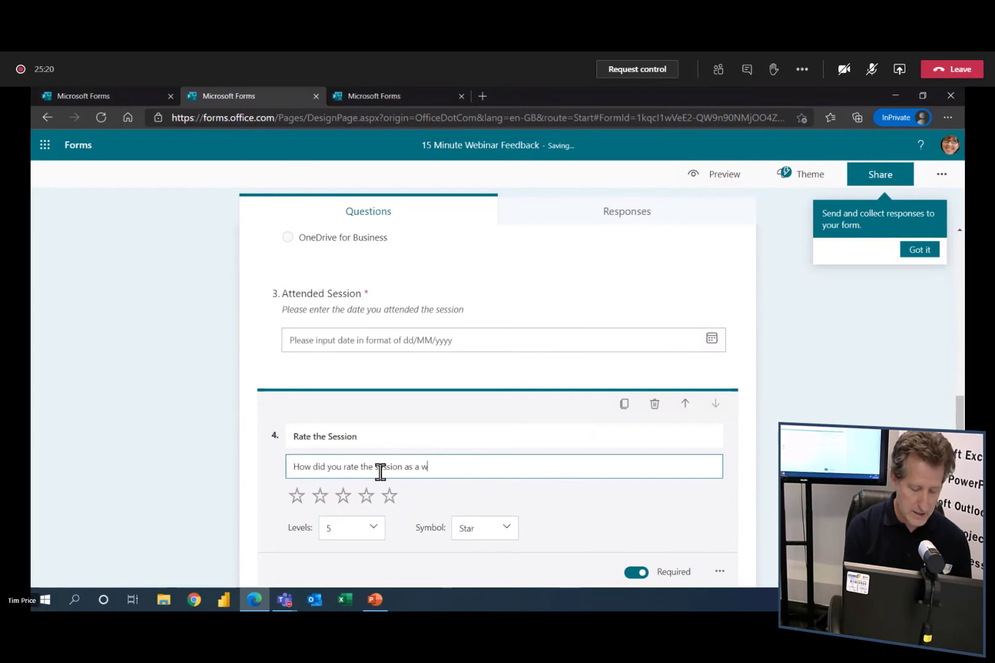
text(hole)
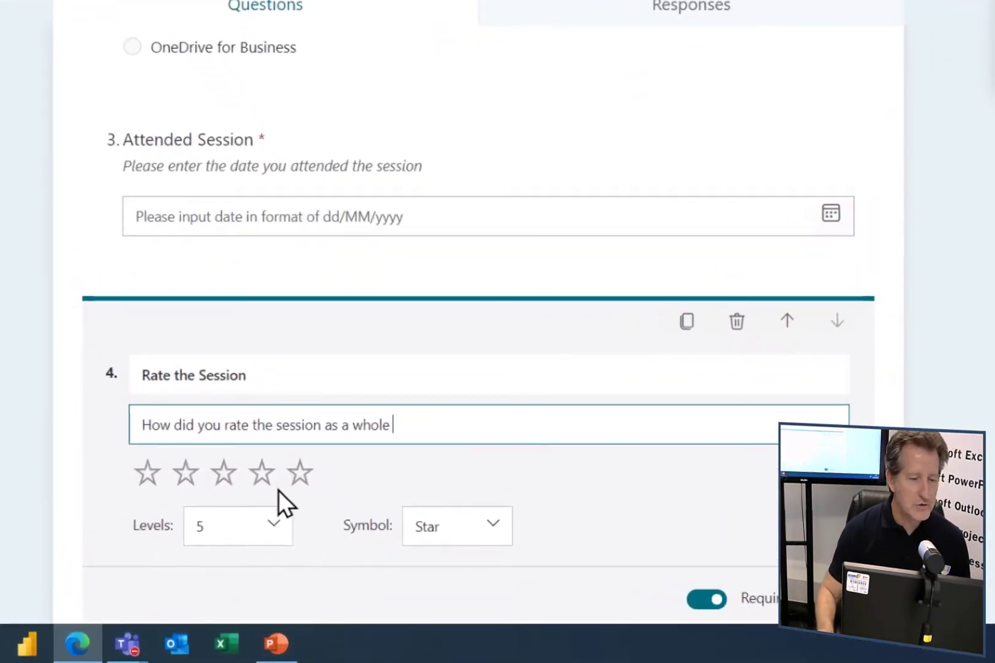
- Set the Rate the Session question to 3 levels with Number as its symbol
click(282, 533)
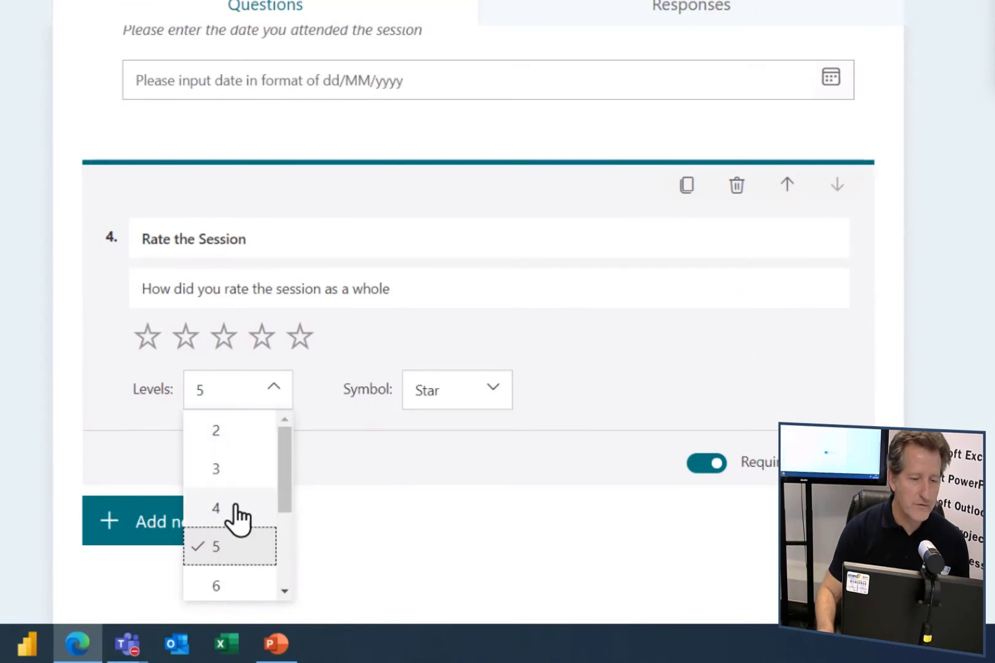
click(232, 476)
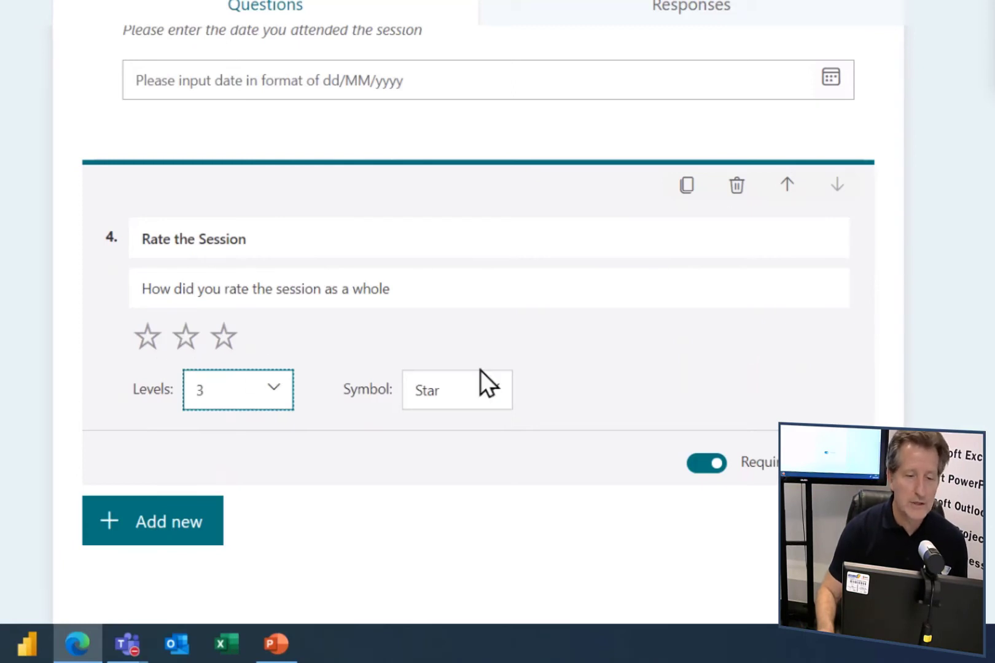
click(477, 399)
click(453, 432)
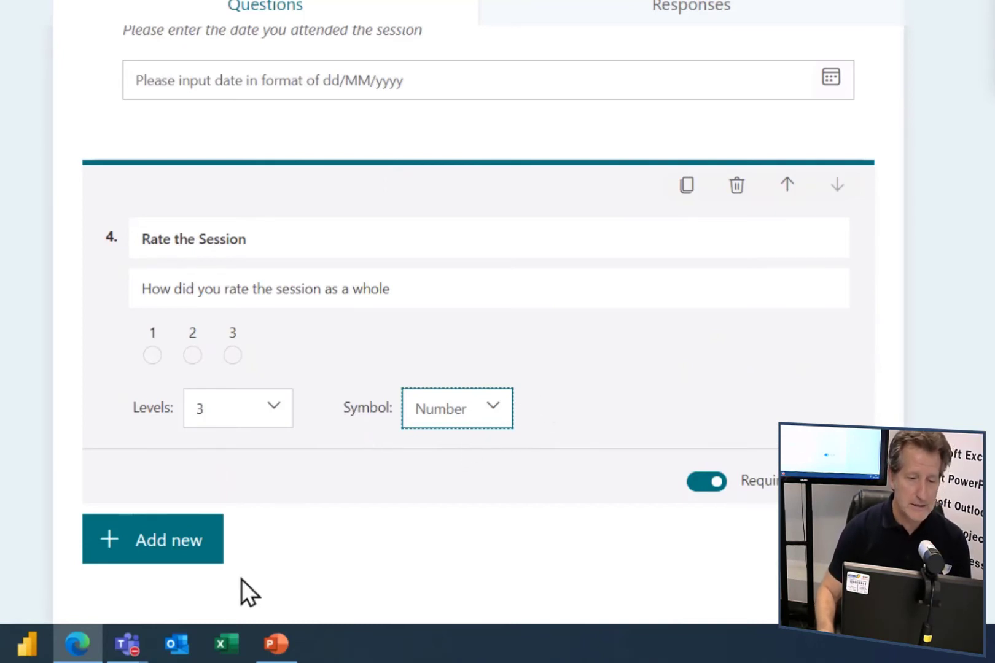
- Add a text question titled "Comments" with the subtitle "Any other comments?"
click(114, 539)
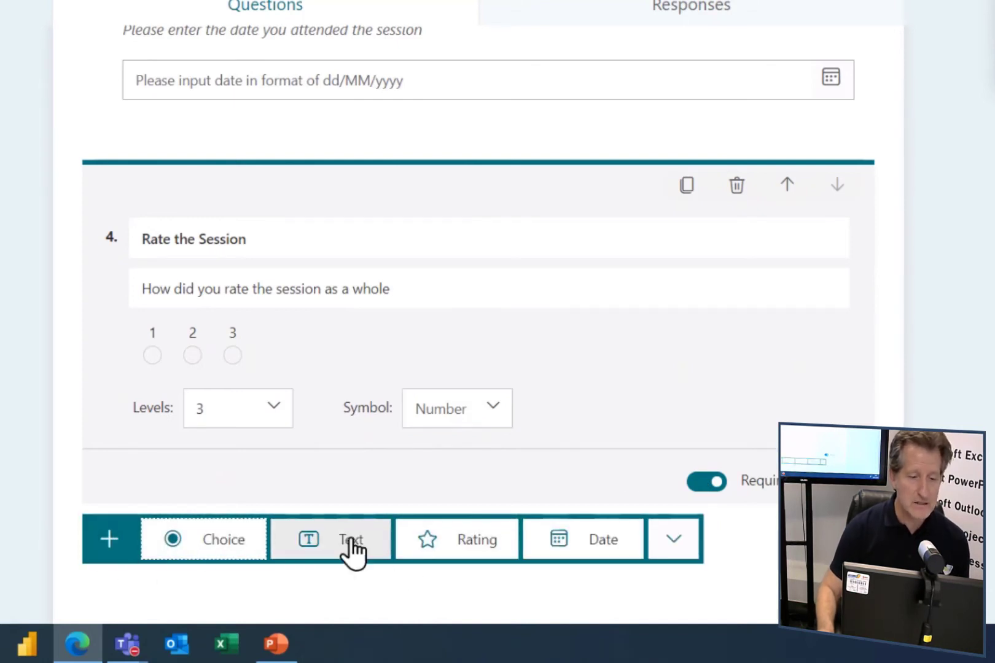
click(348, 544)
text(Any)
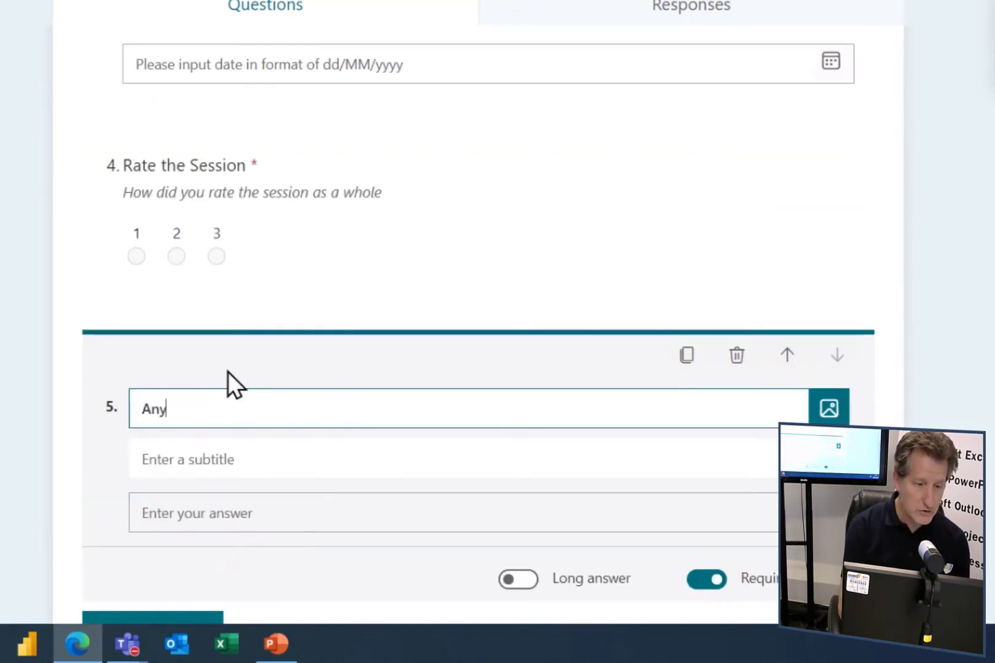
key(BackSpace)
key(BackSpace)
key(BackSpace)
text(Comments)
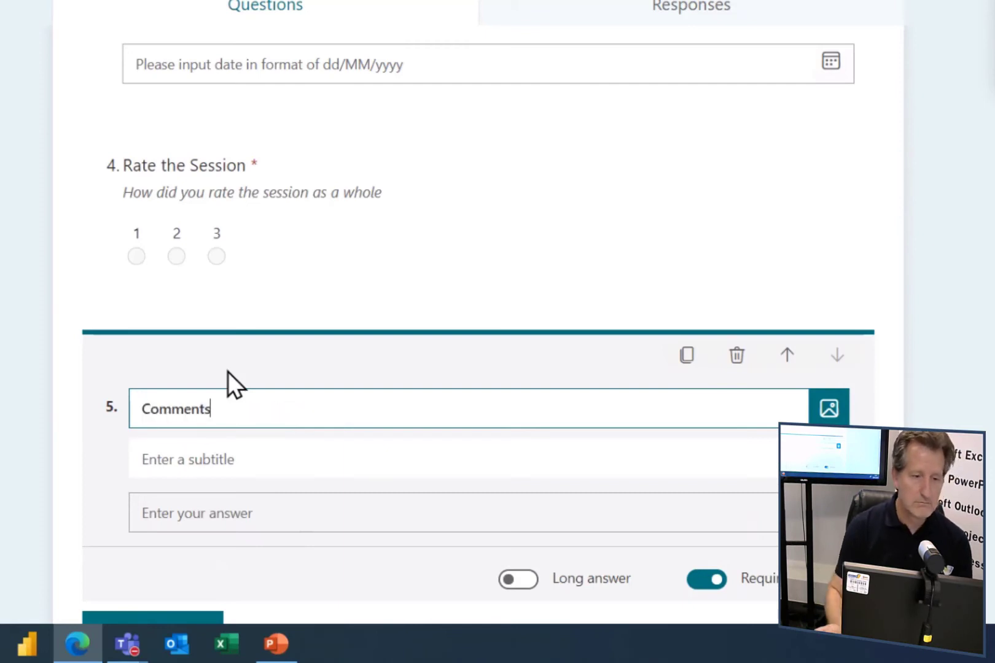
click(208, 458)
text(Any other comments?)
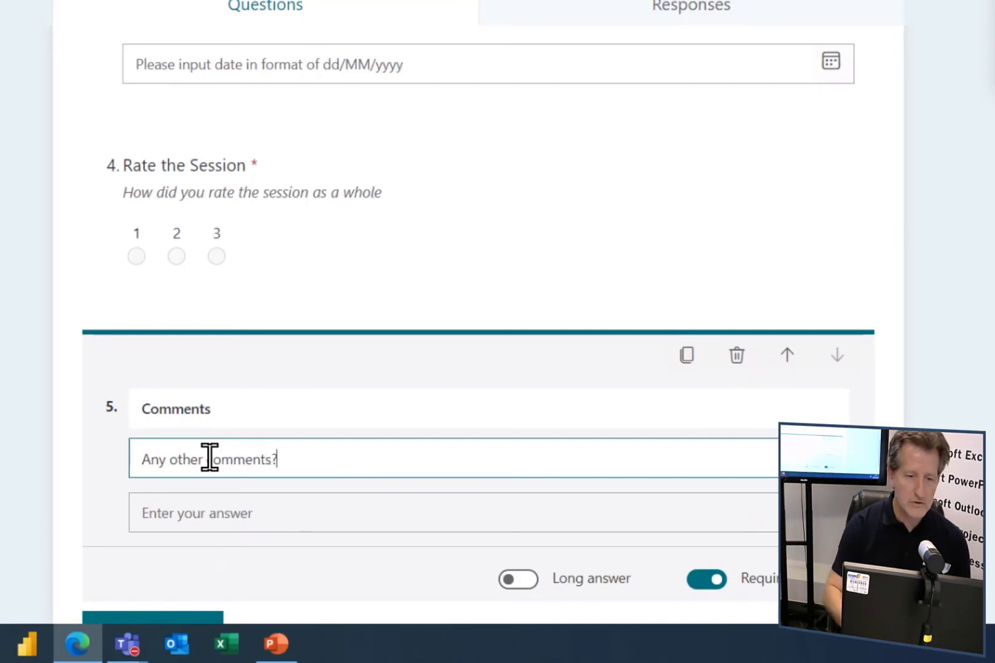
- Make the Comments question optional and allow a long answer
click(707, 585)
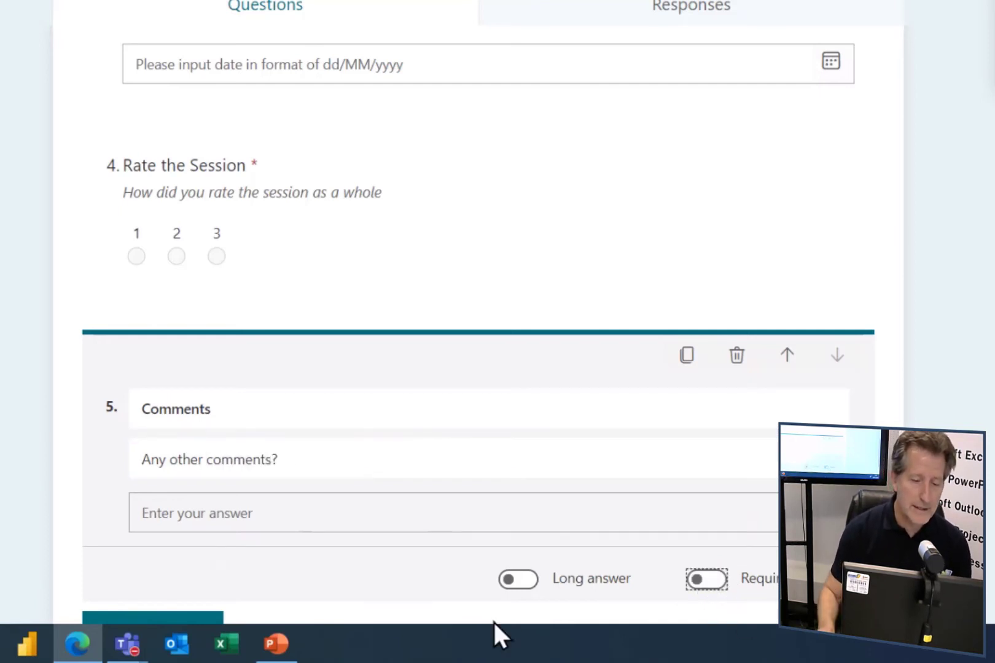
click(519, 579)
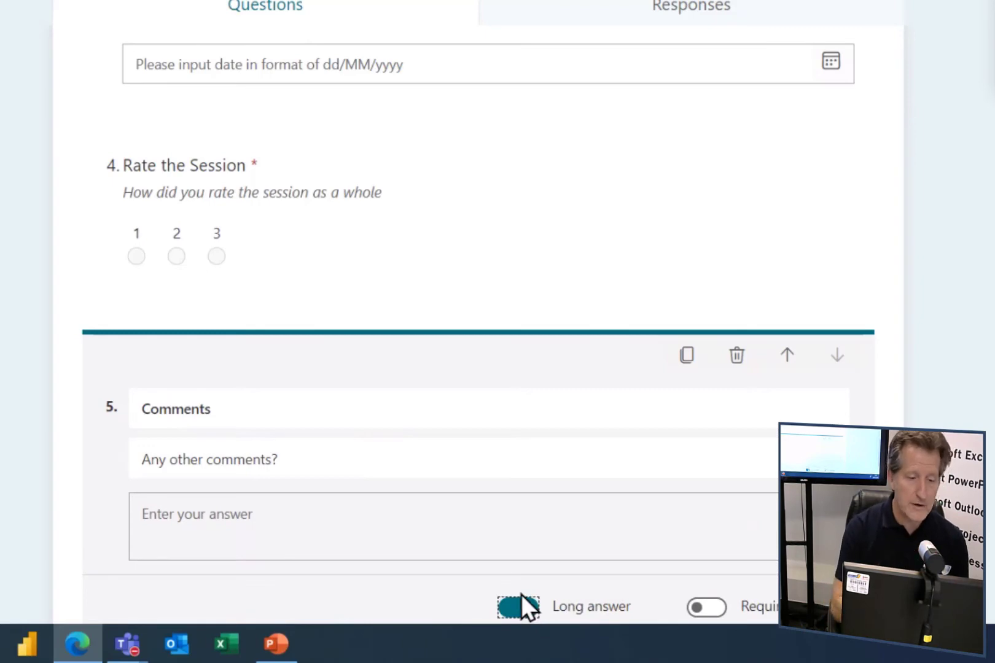
scroll(570, 544, down, 2)
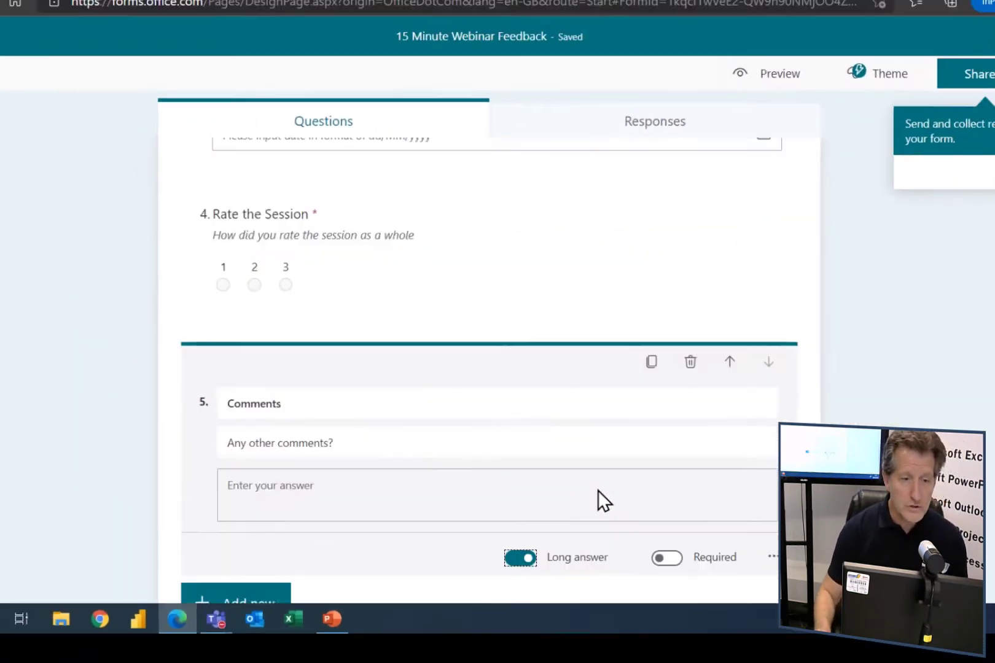
- Preview the whole form in the computer layout and in the mobile layout
scroll(584, 498, up, 3)
scroll(571, 505, up, 5)
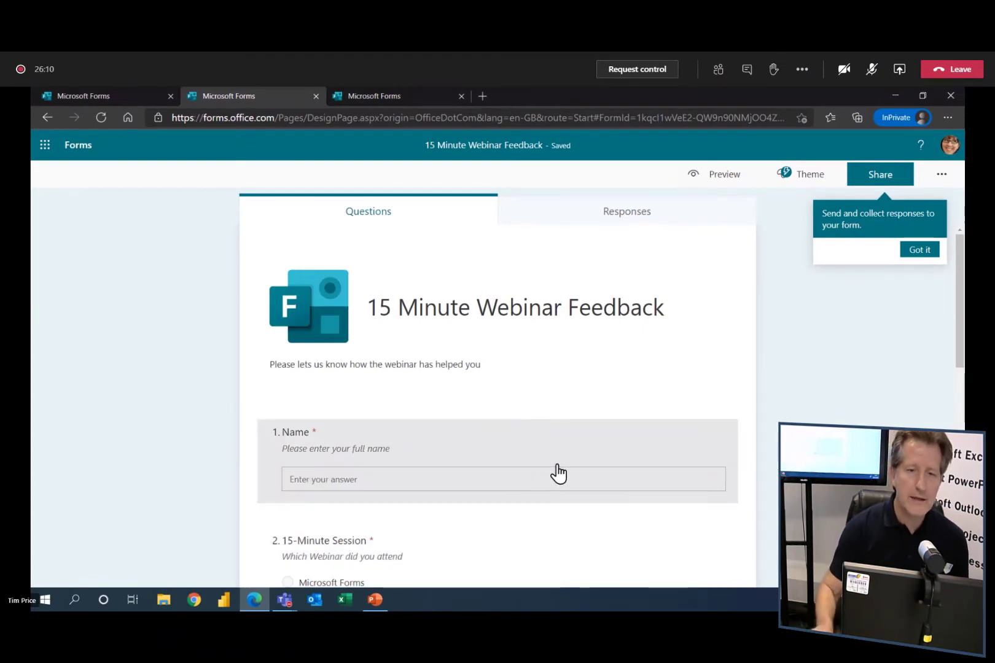
click(720, 179)
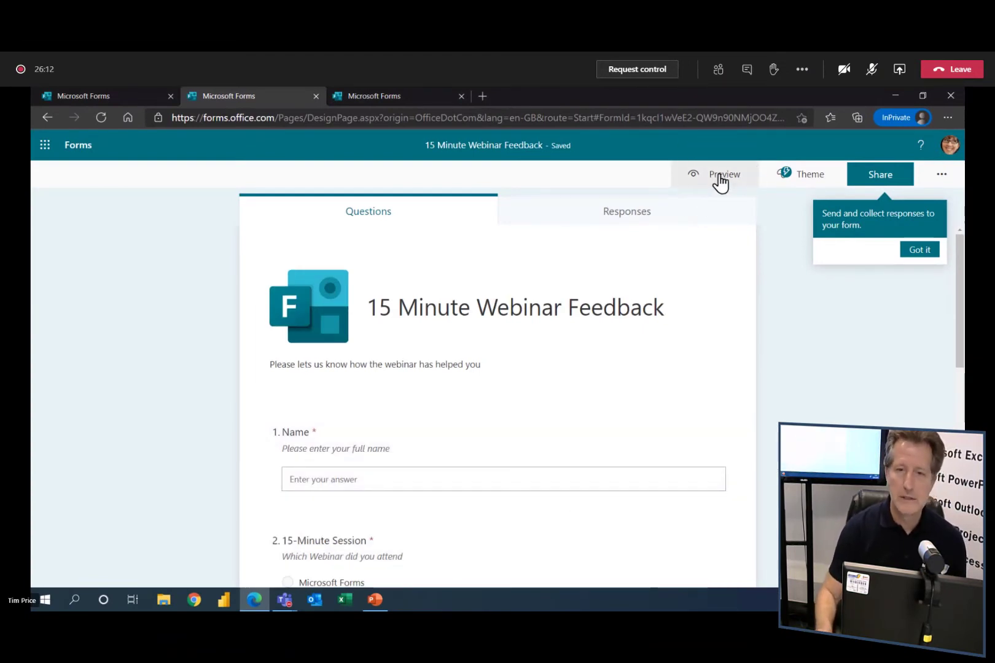
click(720, 178)
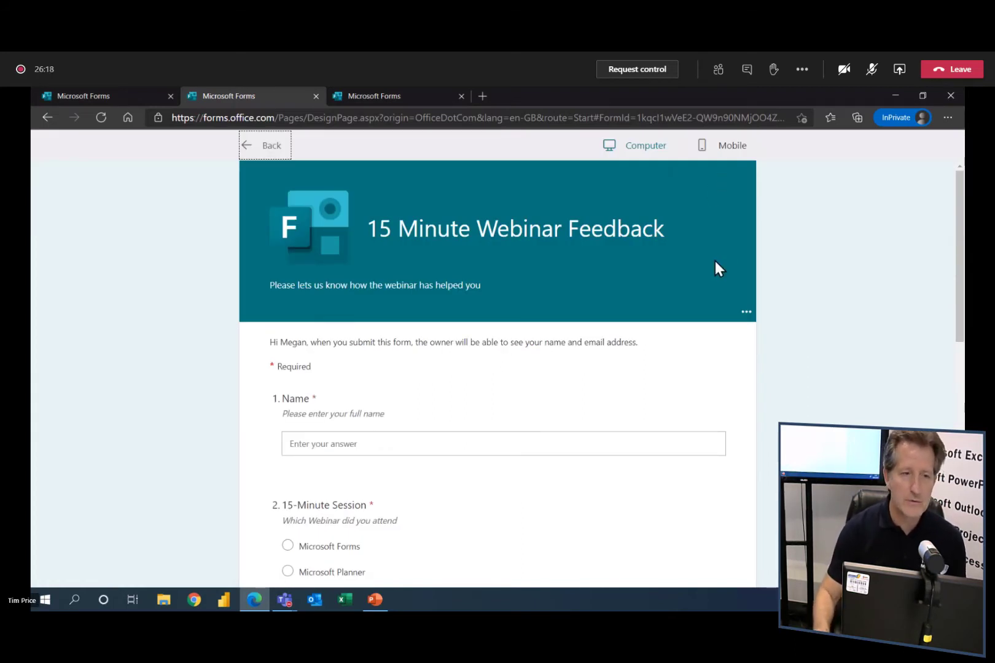
scroll(711, 269, down, 6)
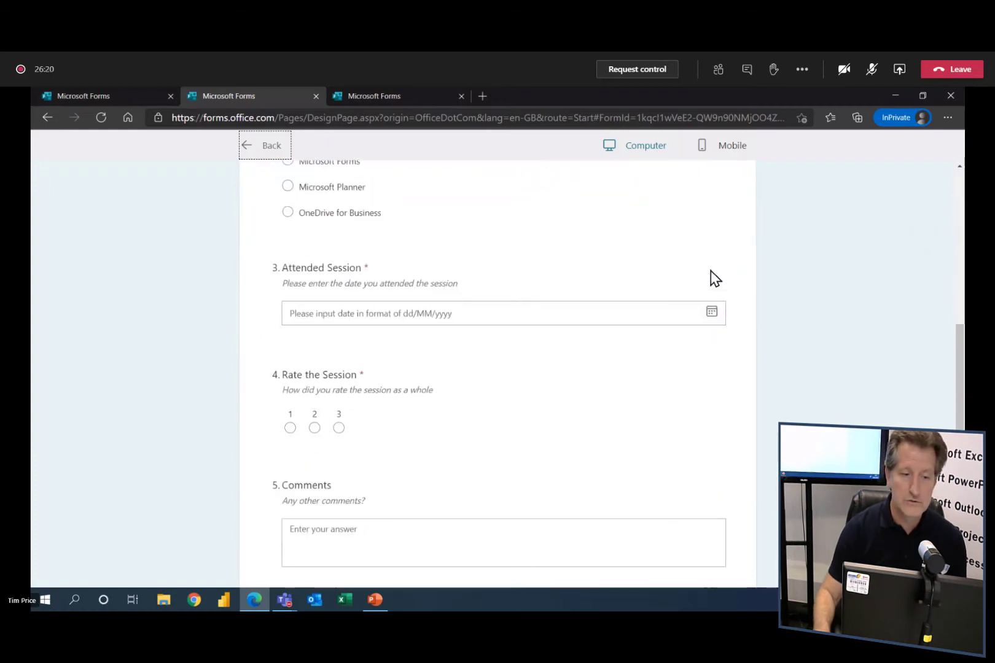
scroll(711, 270, down, 3)
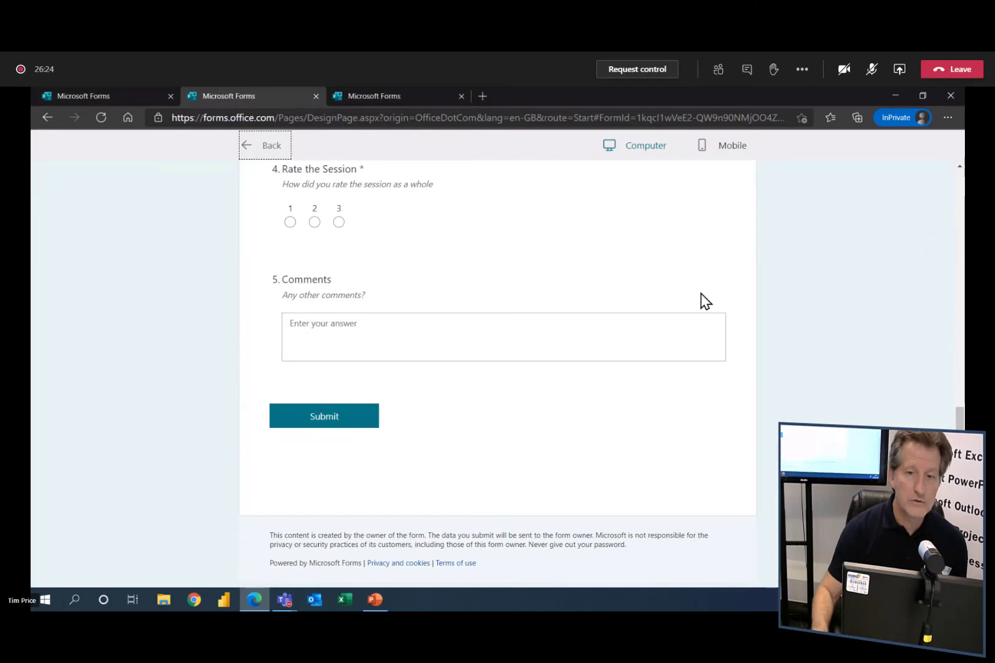
click(735, 151)
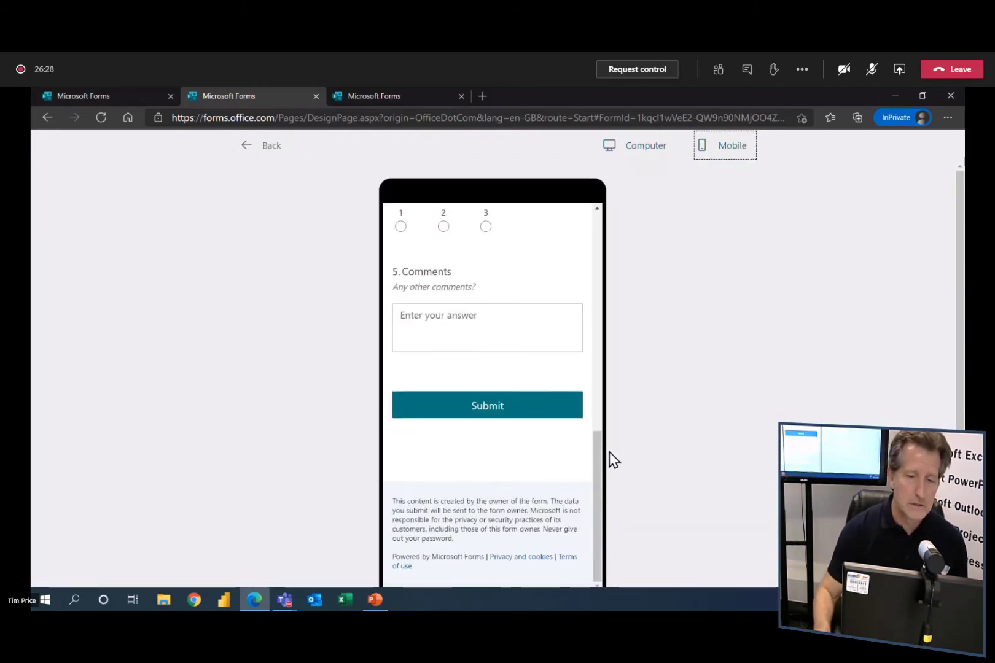
drag(597, 460, 595, 233)
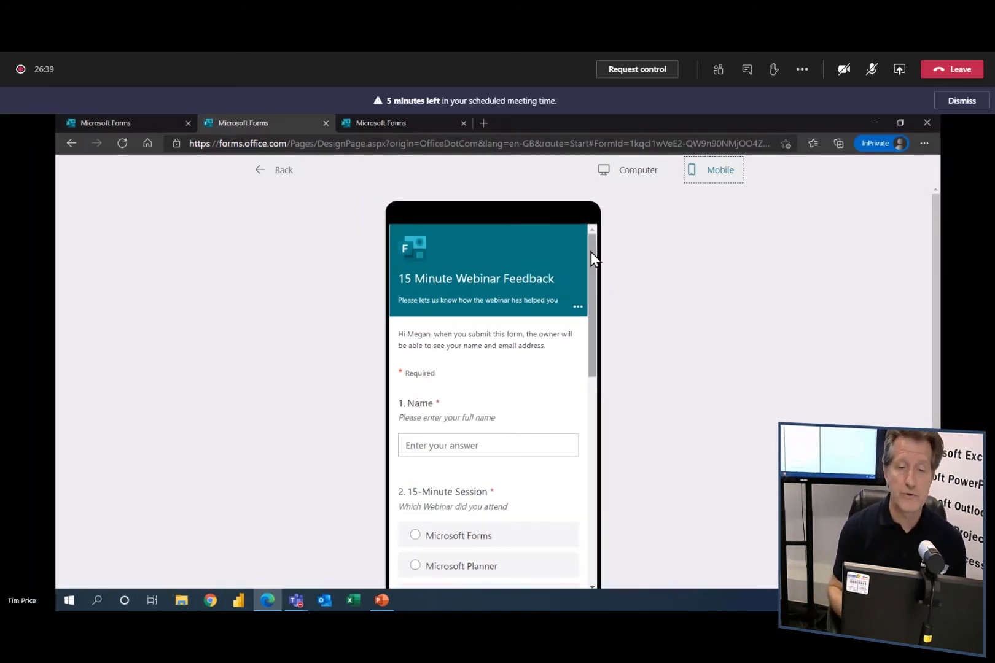
- Leave the preview and look through the available theme ideas, colours and patterns for the form
click(636, 173)
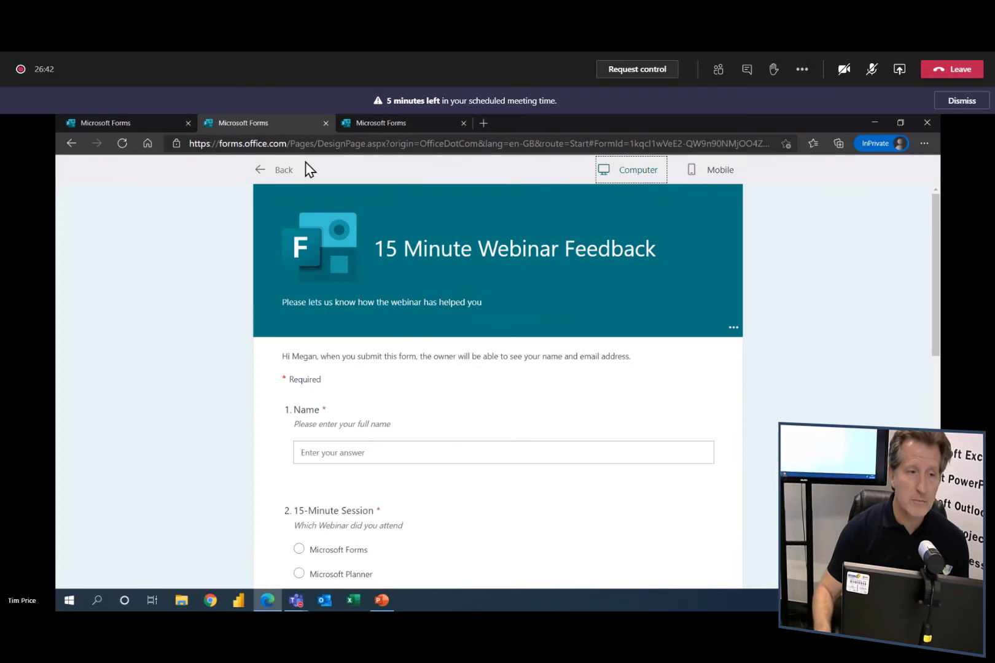
click(284, 173)
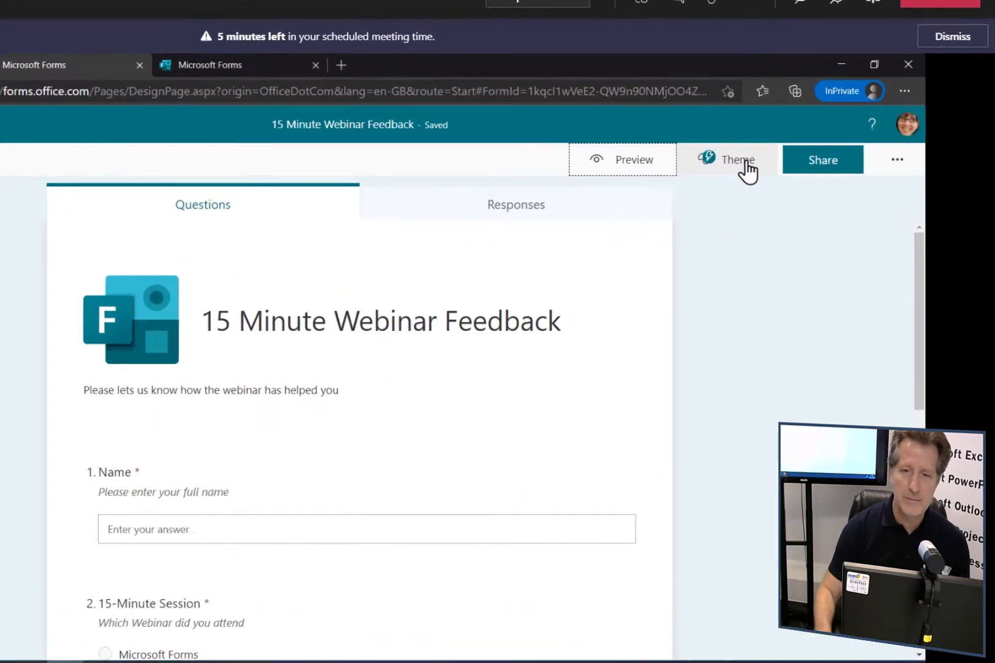
click(792, 197)
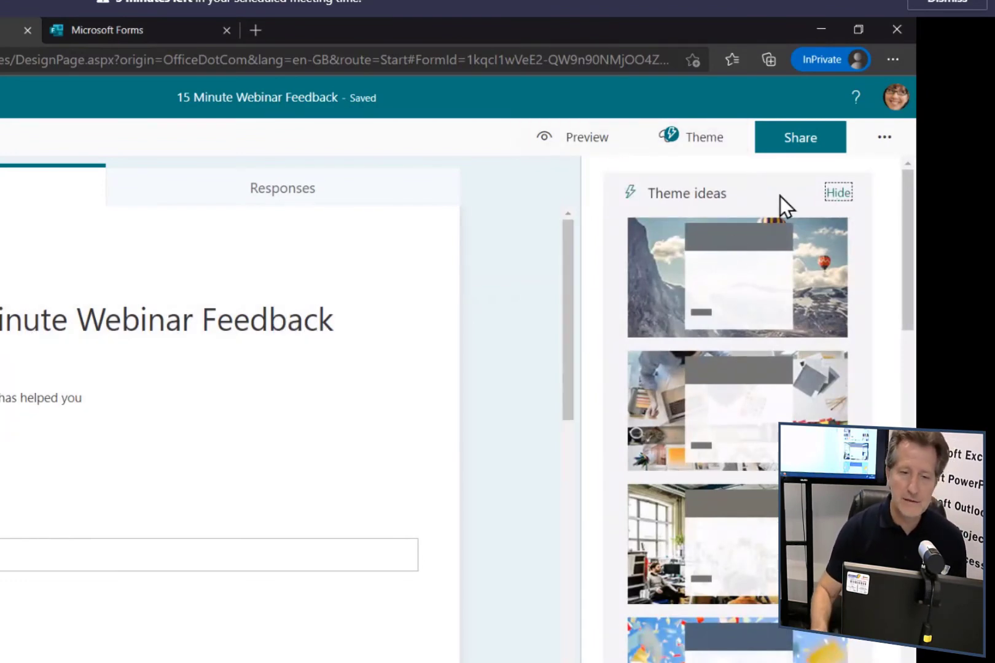
scroll(778, 354, down, 1)
scroll(778, 354, down, 9)
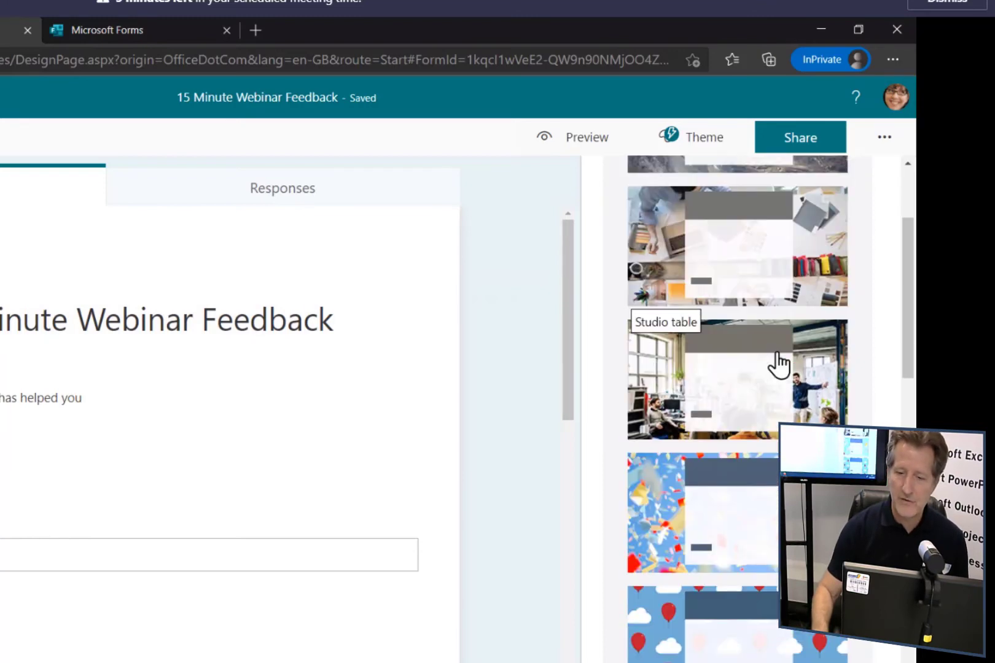
scroll(779, 366, down, 6)
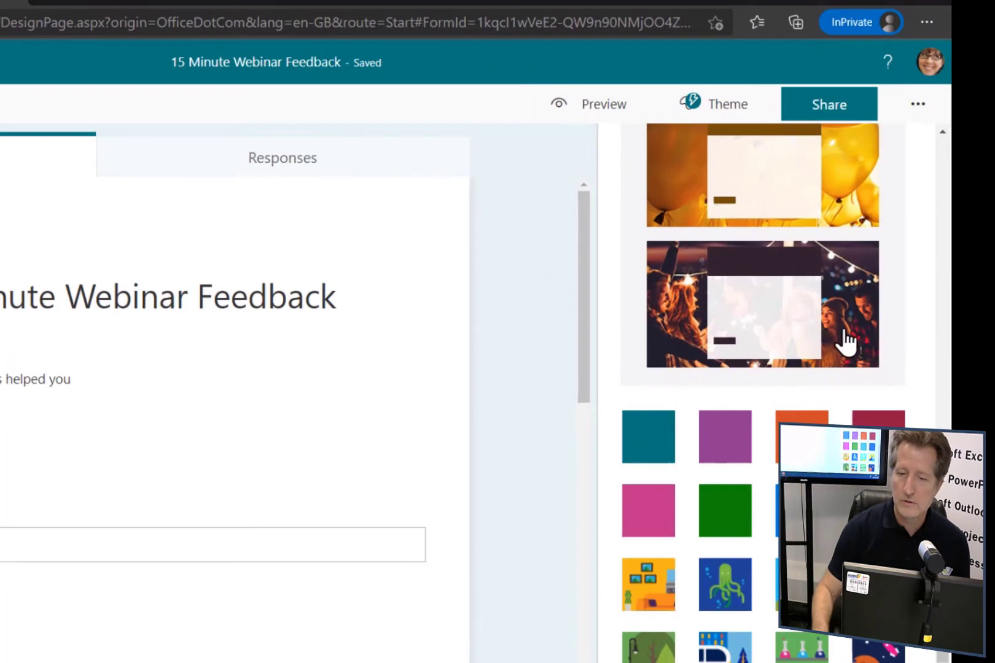
scroll(849, 340, down, 1)
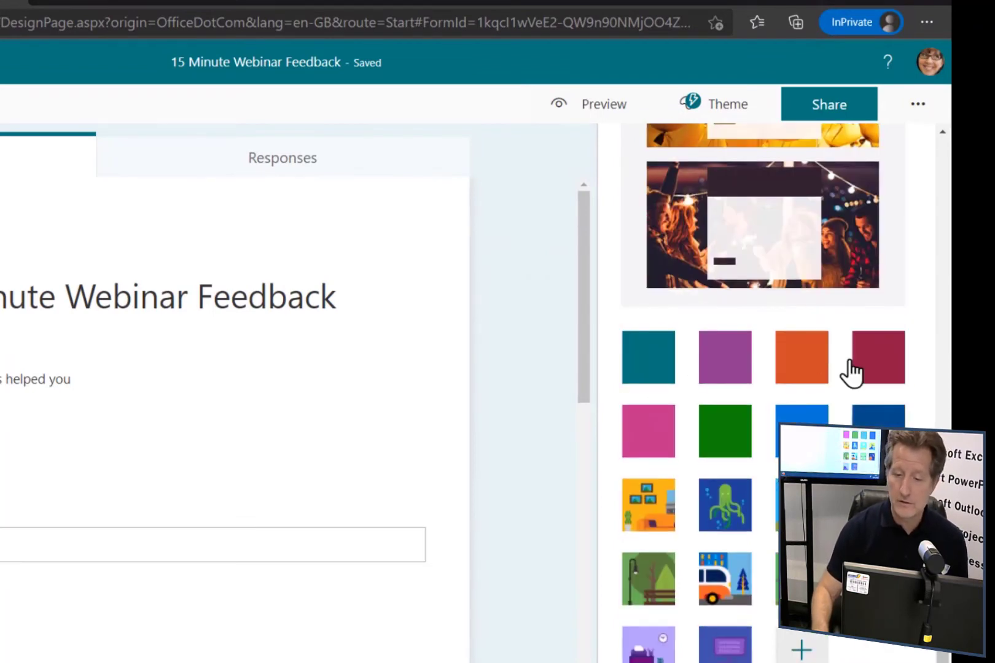
- Customise the form's theme with Training.jpg, uploaded from the A Forms folder on the Desktop, as the background image
click(799, 651)
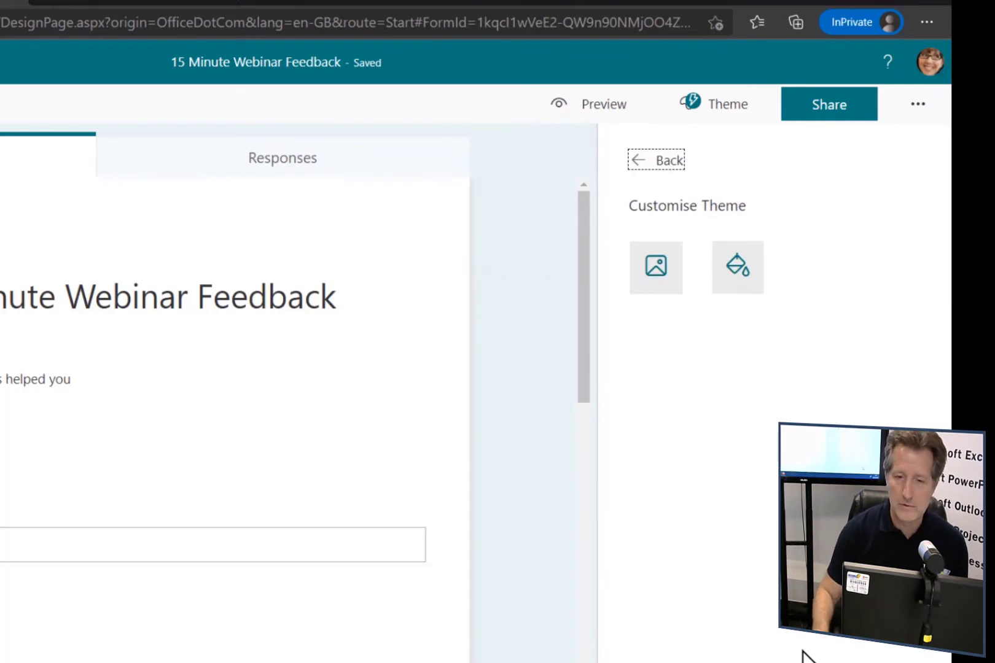
click(656, 266)
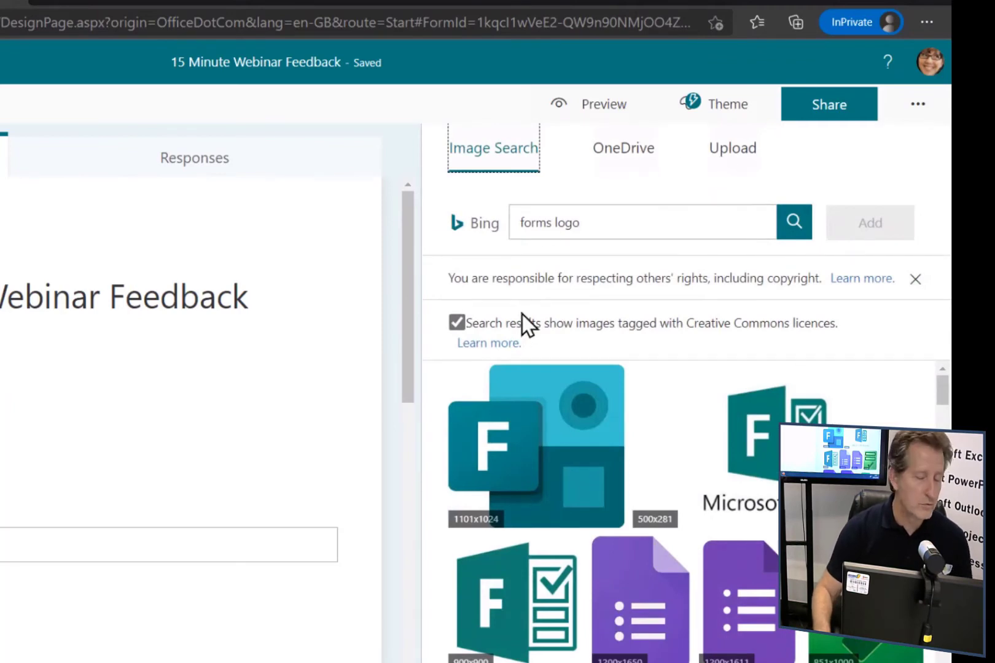
click(732, 153)
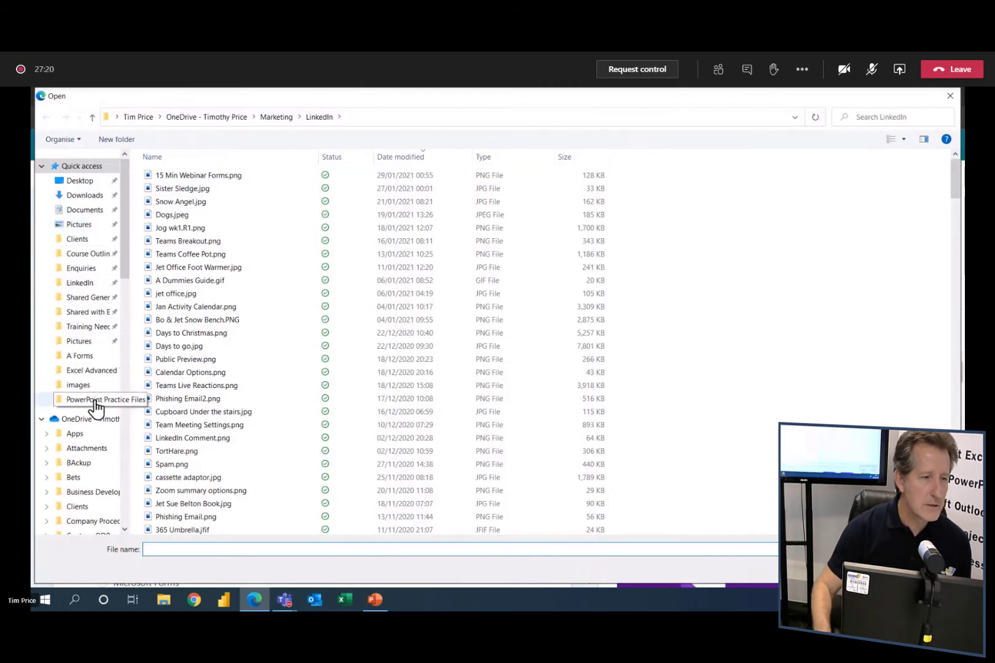
click(81, 184)
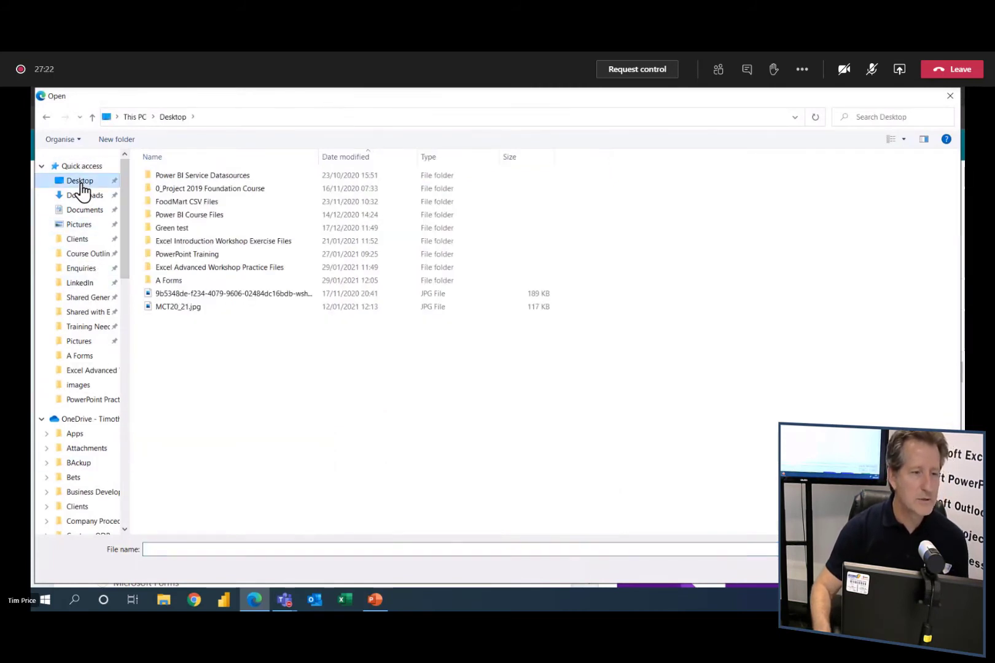
double_click(167, 283)
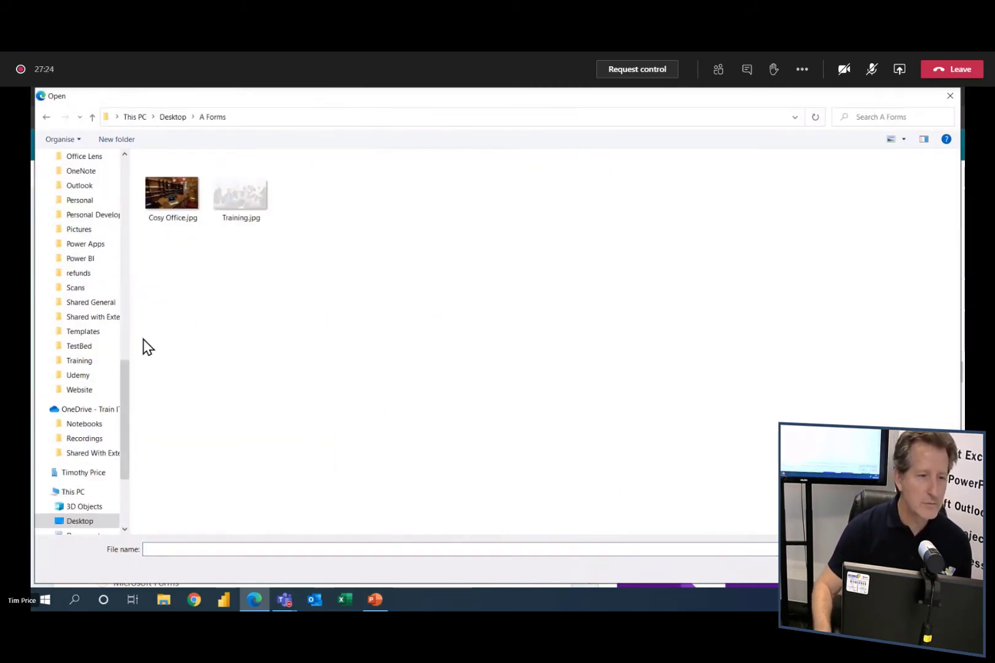
click(247, 194)
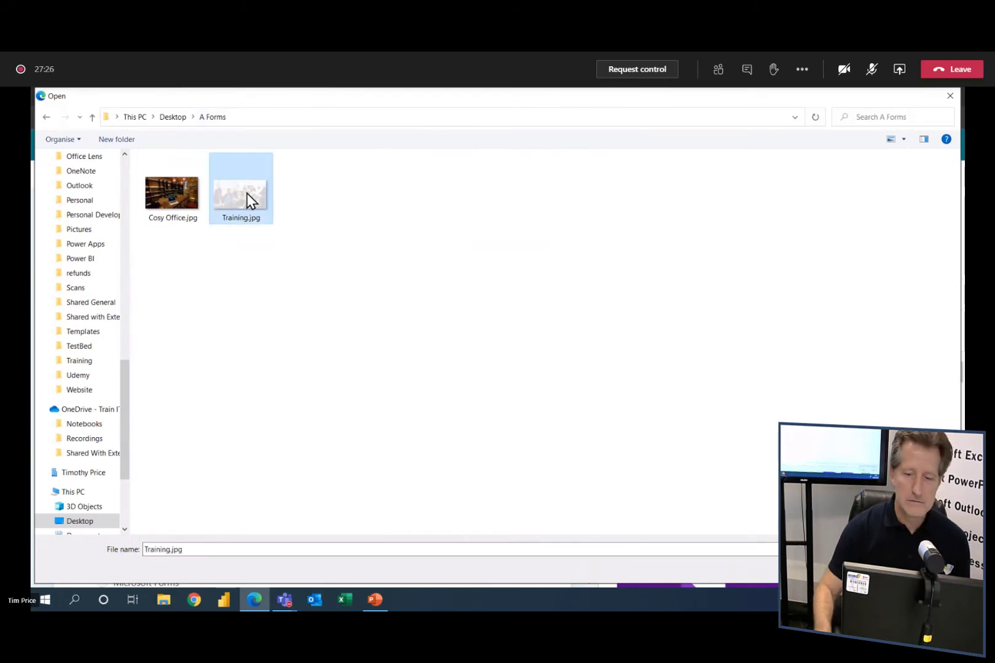
click(862, 569)
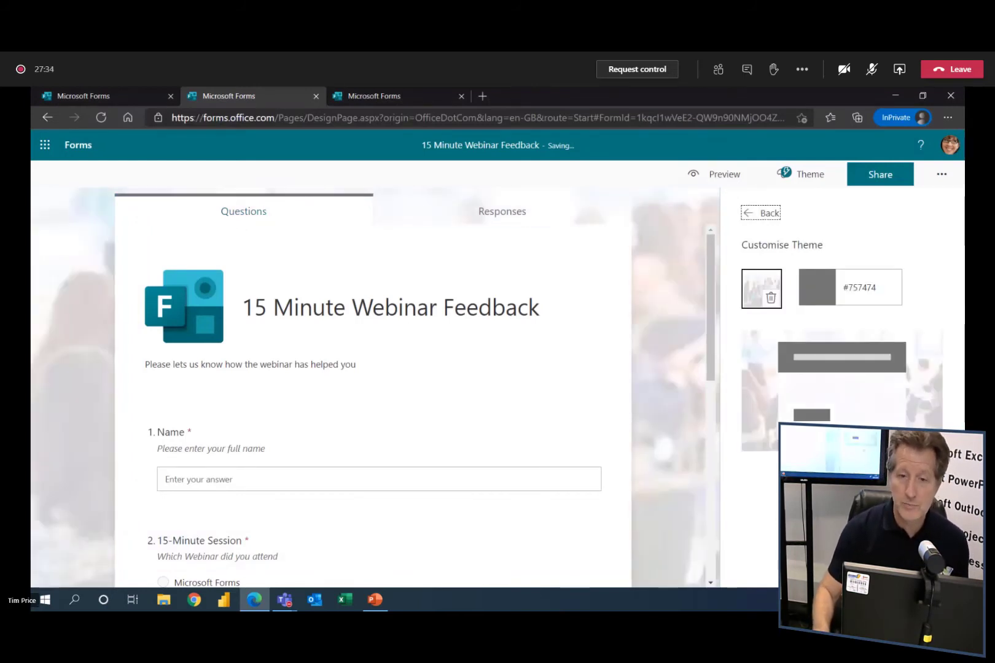
- Leave the theme choices and review the whole form against its new background
click(761, 213)
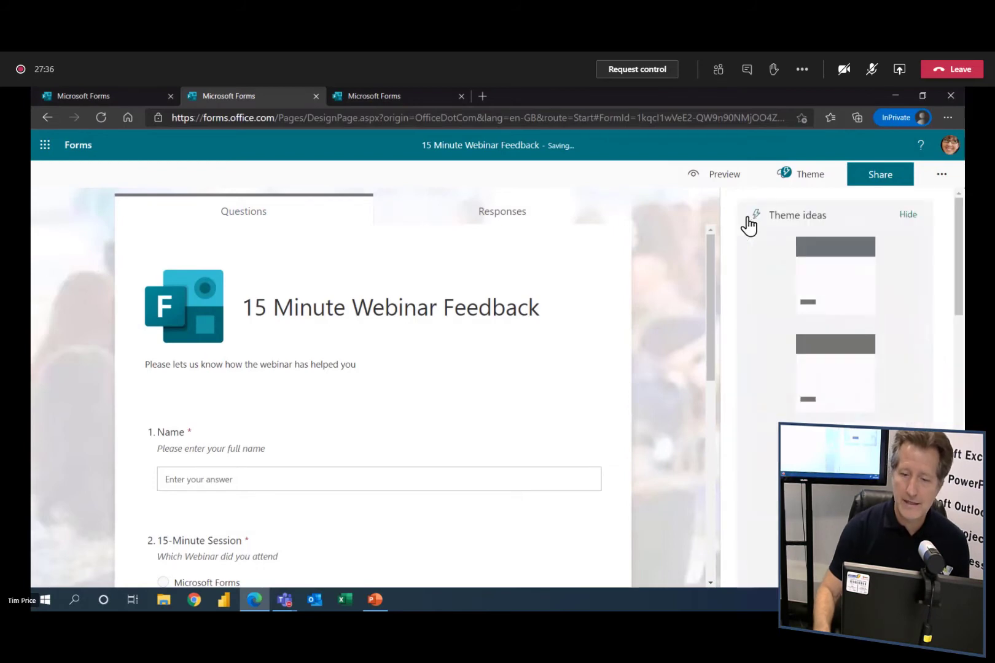
scroll(835, 387, down, 6)
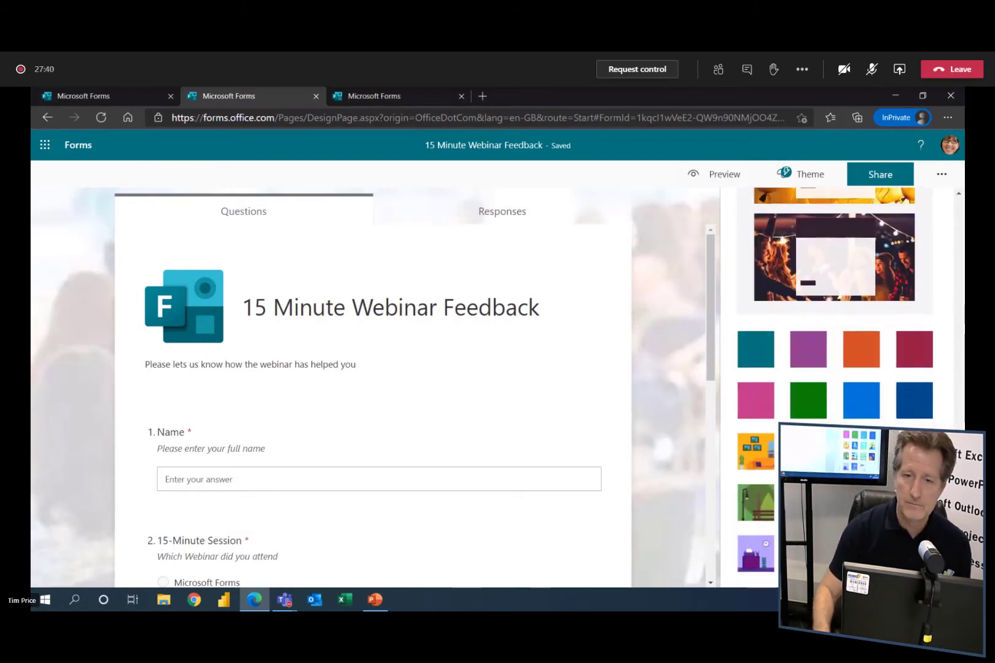
click(825, 183)
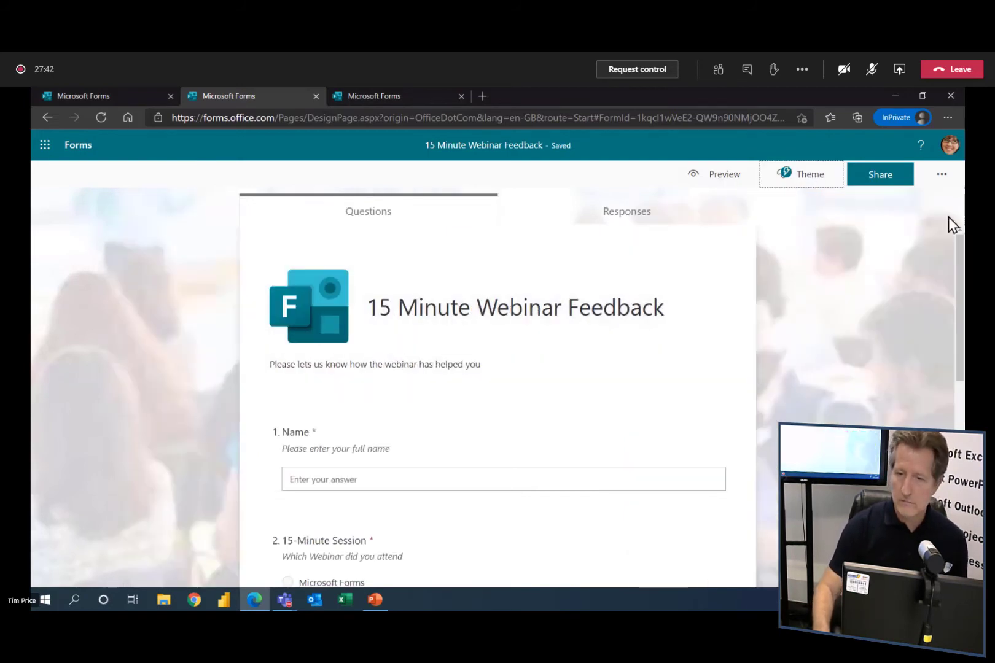
scroll(868, 324, down, 8)
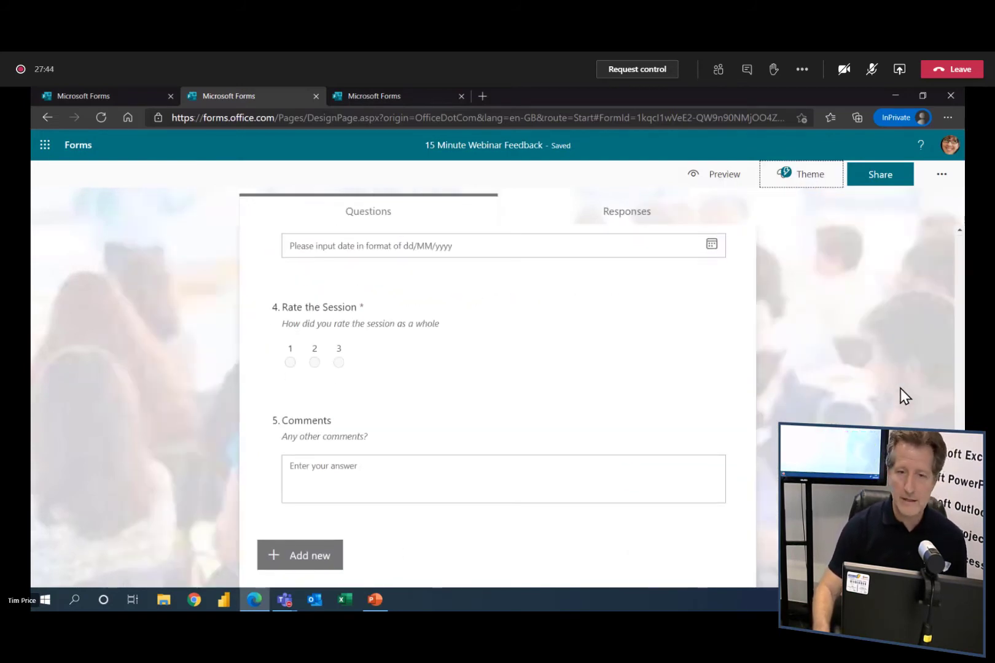
scroll(857, 331, up, 8)
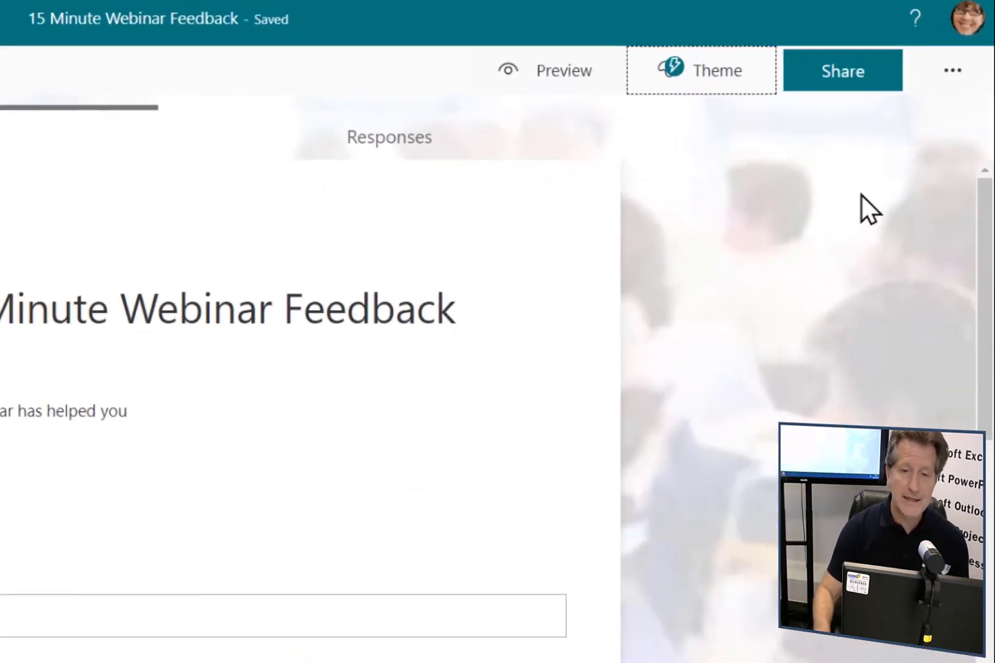
- Open the form settings, try the organisation-only respondent options, and let anyone respond
click(953, 76)
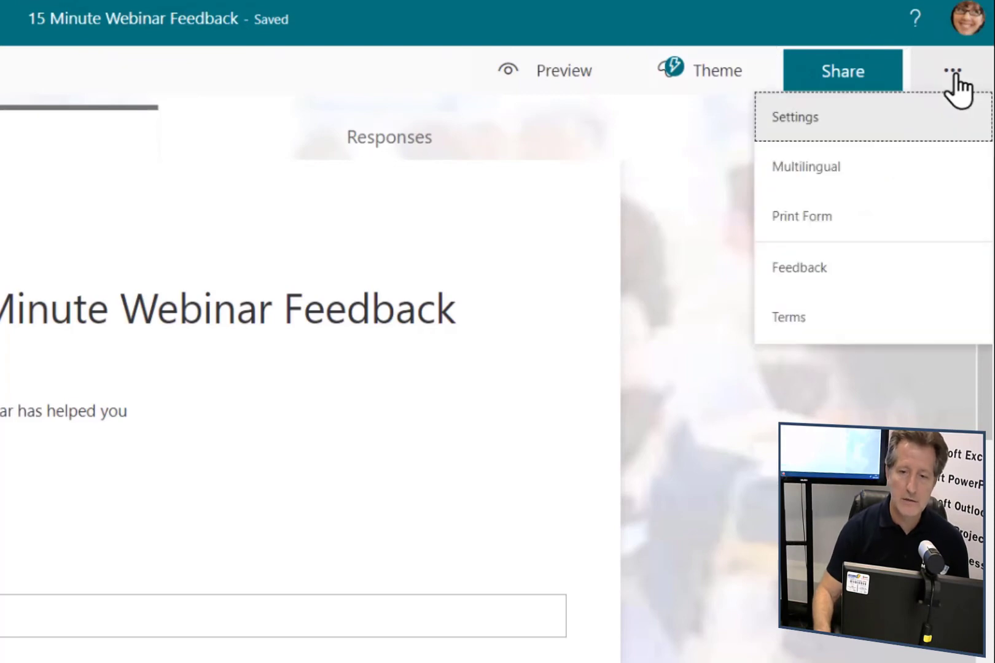
click(799, 118)
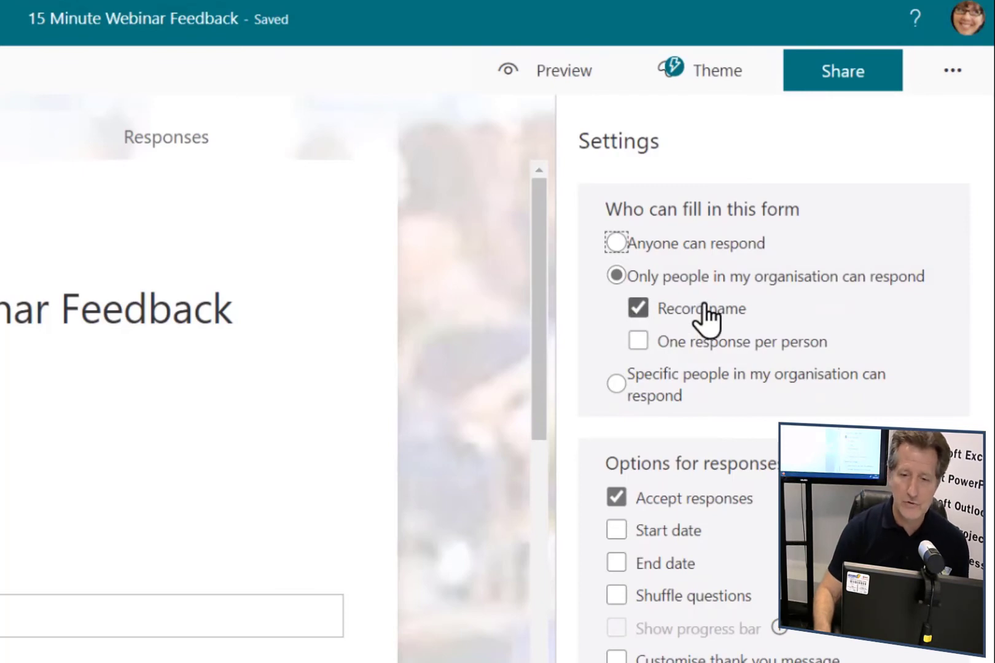
click(639, 308)
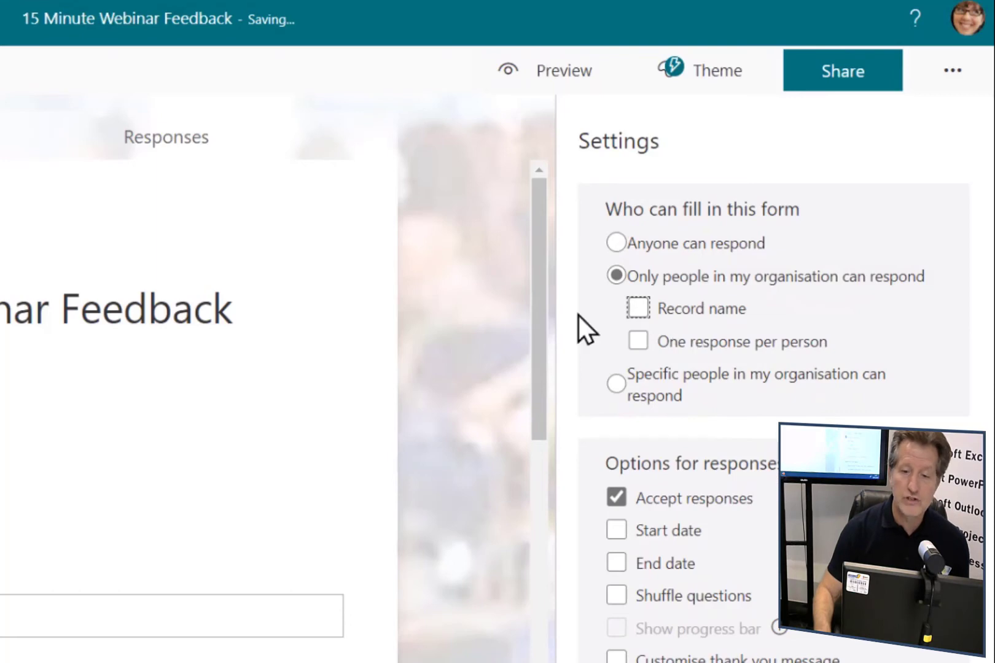
click(636, 308)
click(638, 342)
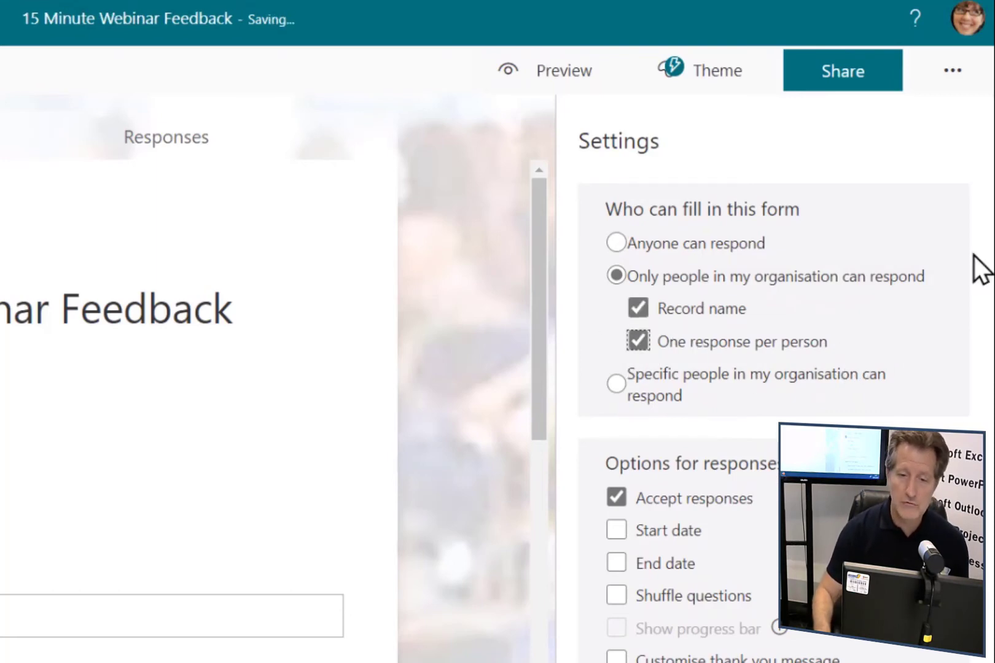
click(617, 383)
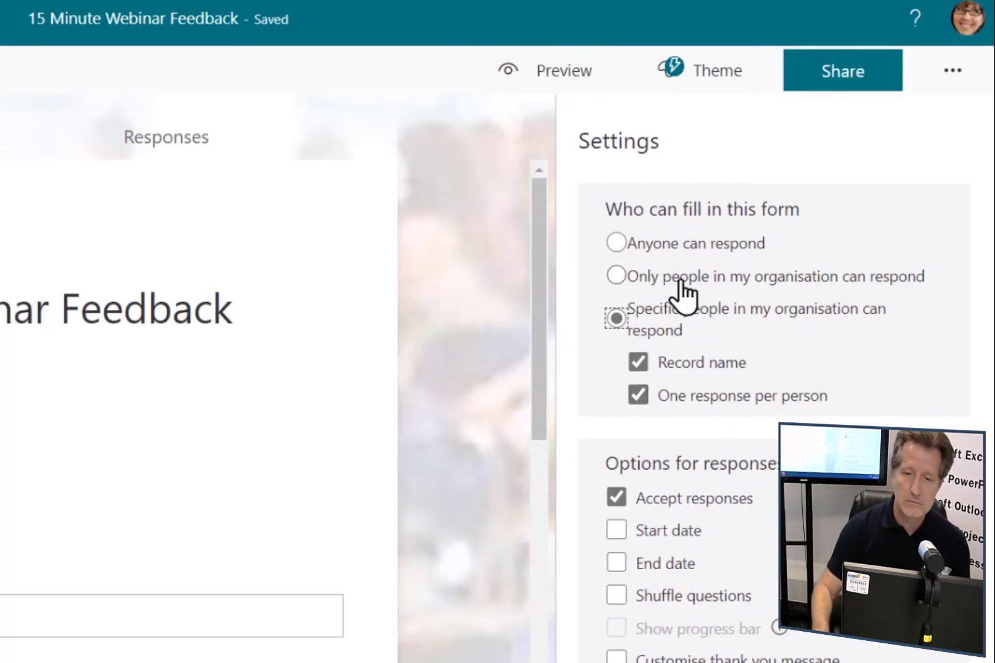
click(624, 244)
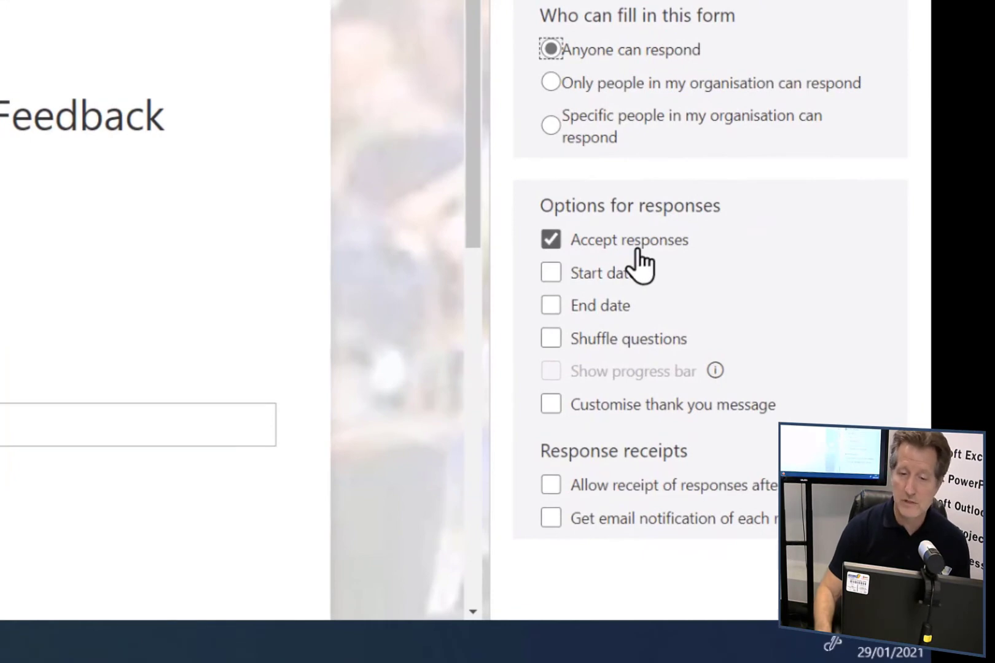
- Try a start date and an end date for accepting responses, and turn both off again
click(550, 275)
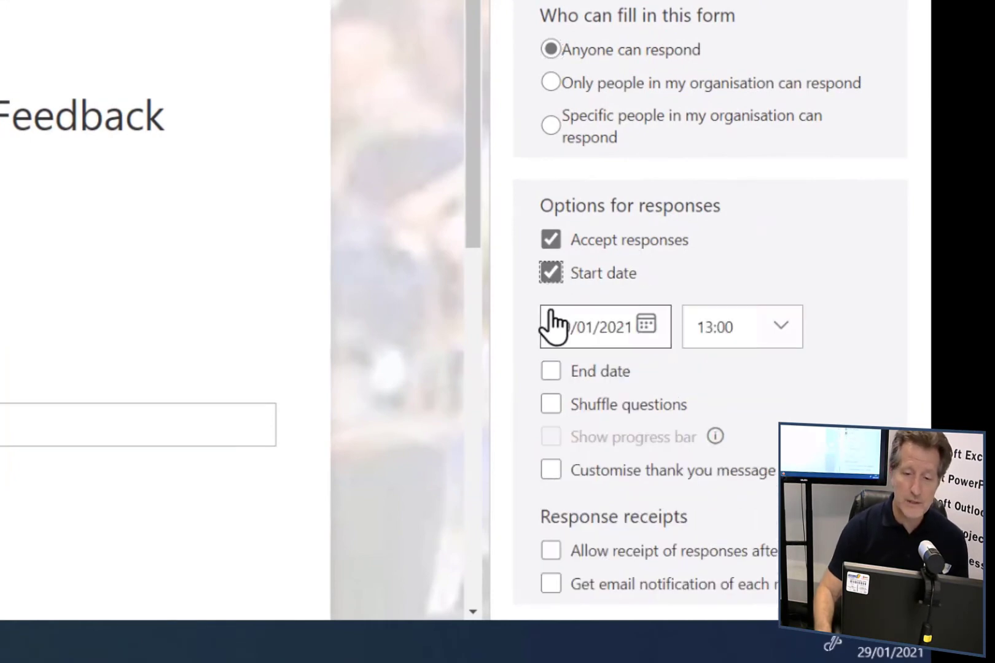
click(559, 366)
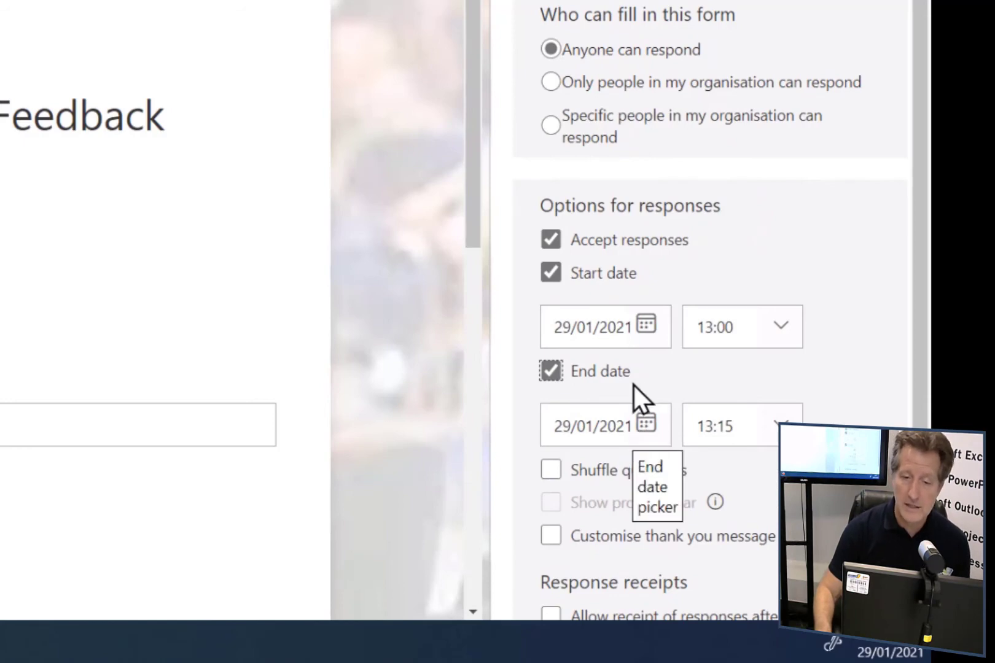
click(551, 273)
click(556, 310)
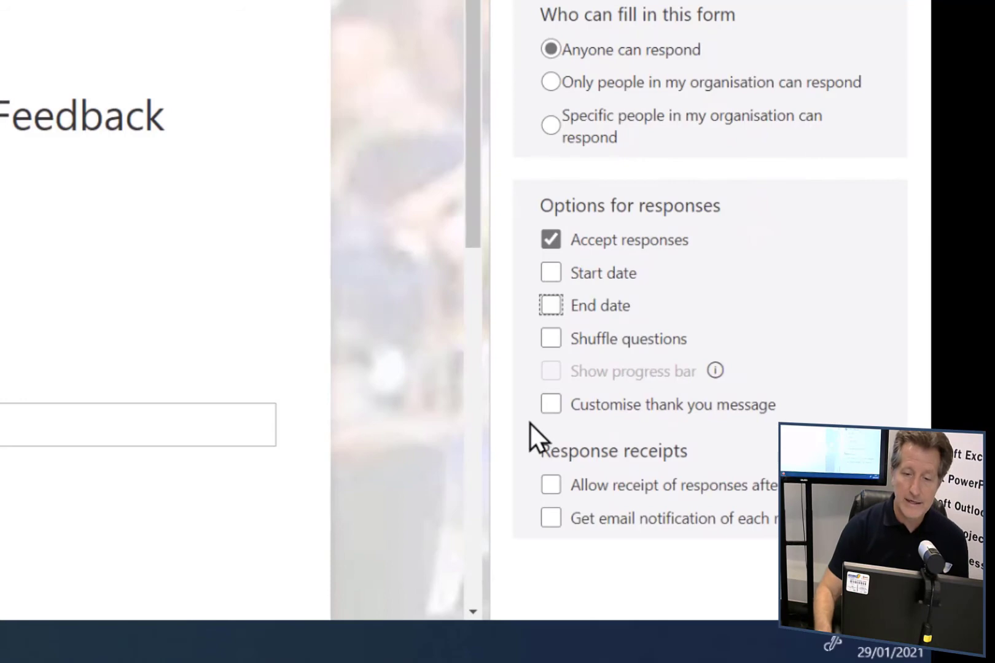
- Customise the thank-you message to thank respondents for their time and for submitting feedback, signed with the presenter's full name
click(560, 410)
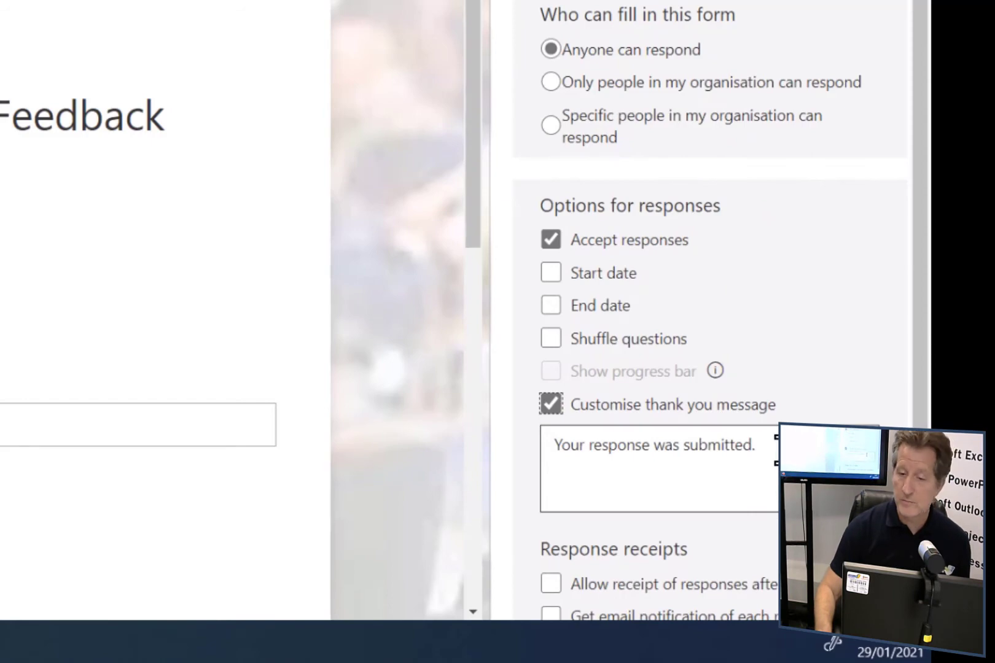
triple_click(776, 449)
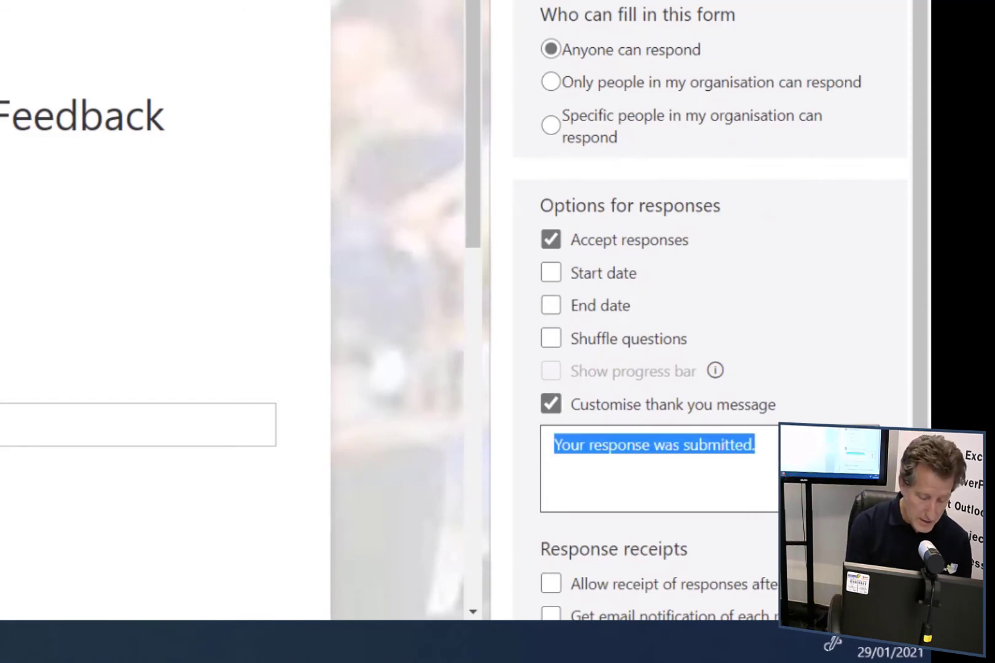
text(Thank yo)
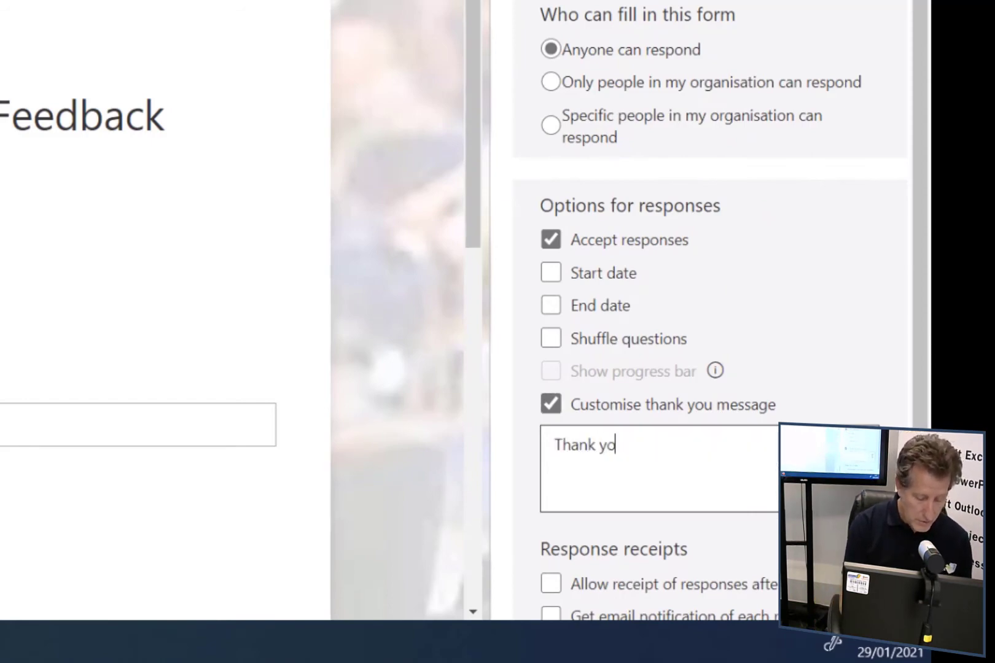
text(u for y)
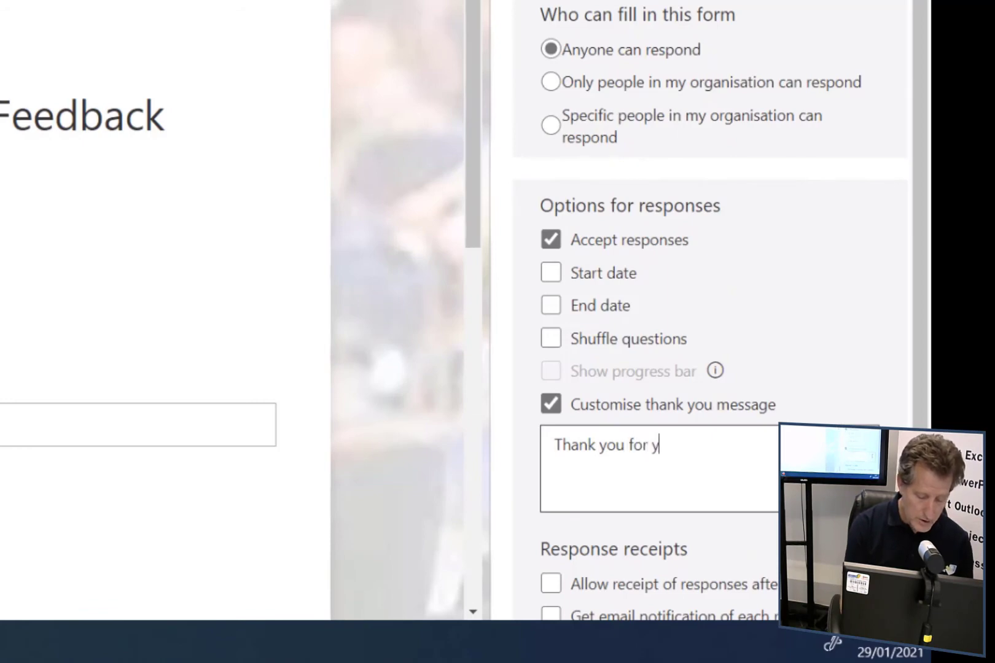
text(our time and sub)
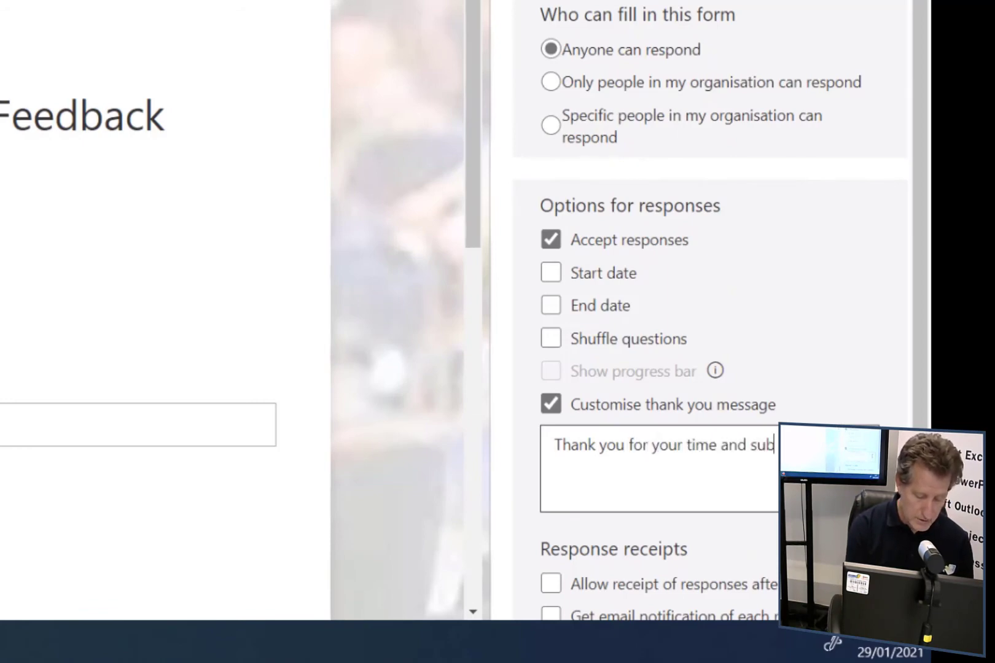
text(m )
text(feedback)
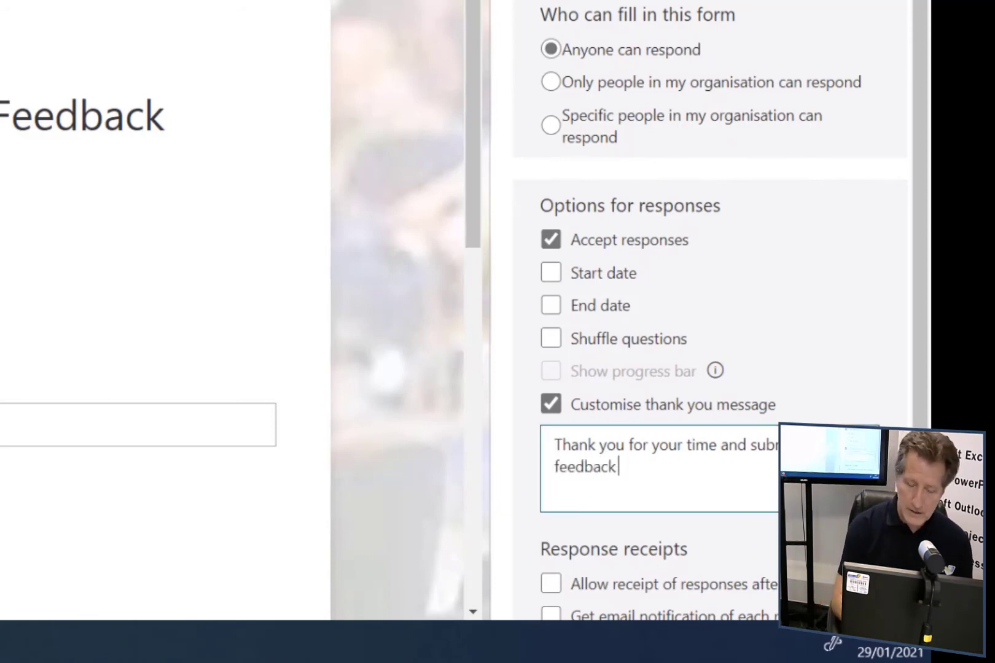
key(Return)
key(Return)
text(Tim Price)
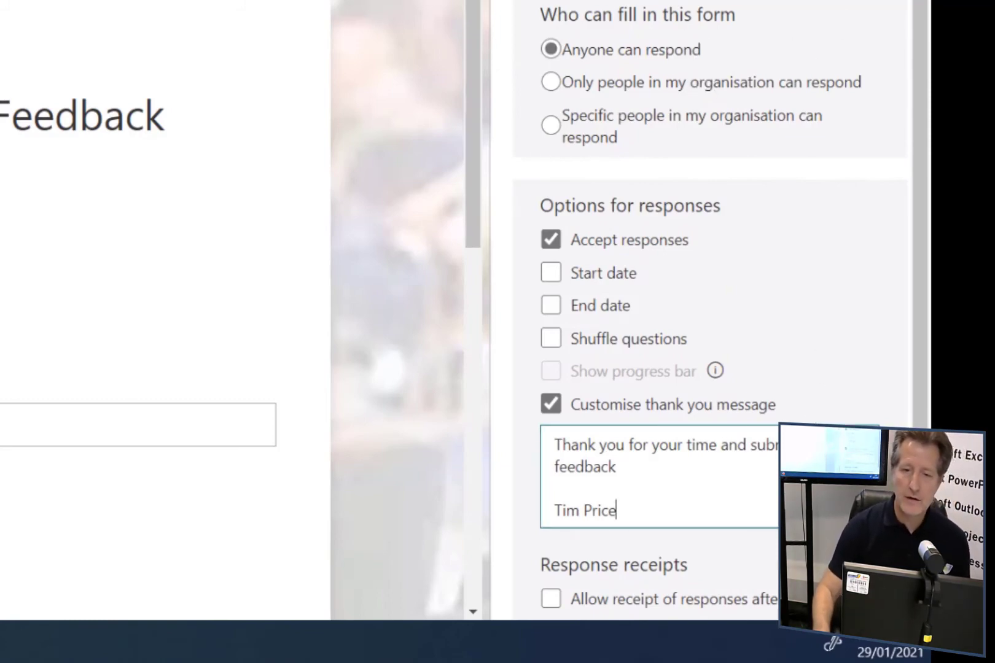
- Open the sharing options, copy the response link that anyone can use, and display the form's QR code
click(816, 1)
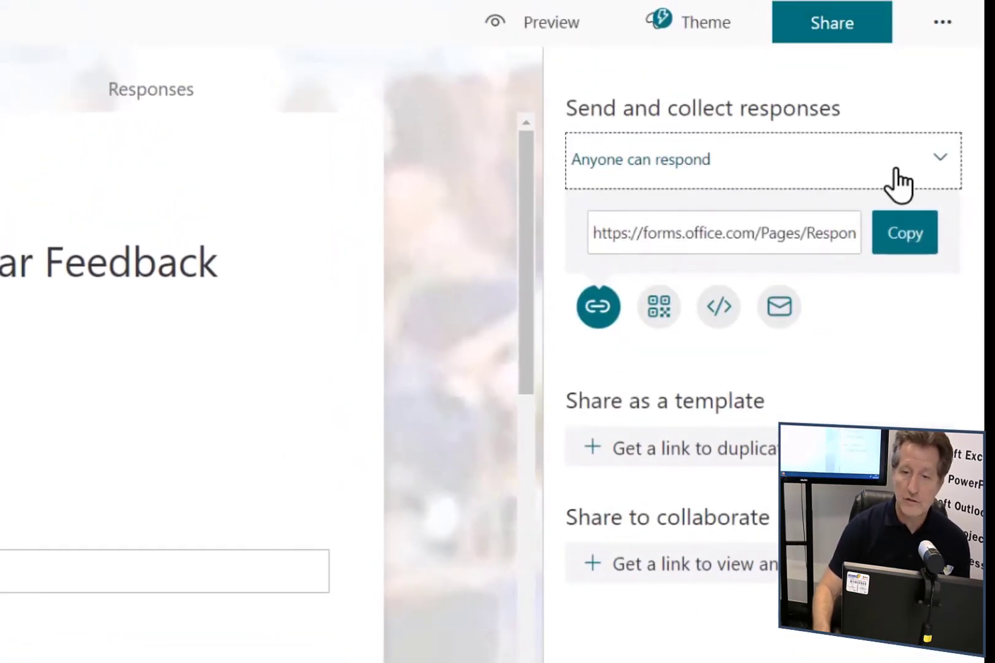
click(918, 232)
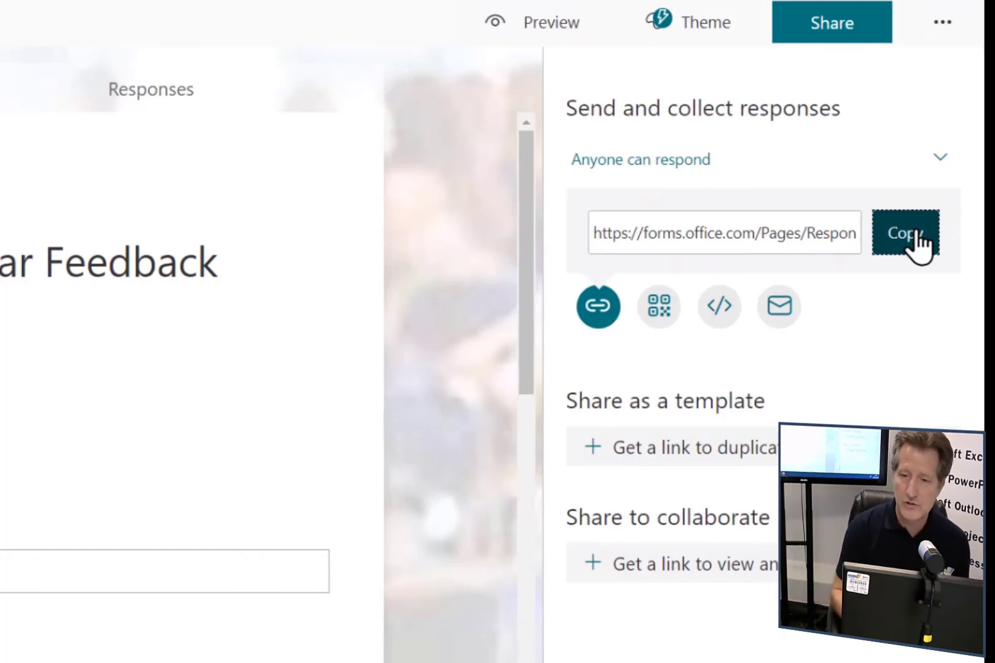
click(662, 311)
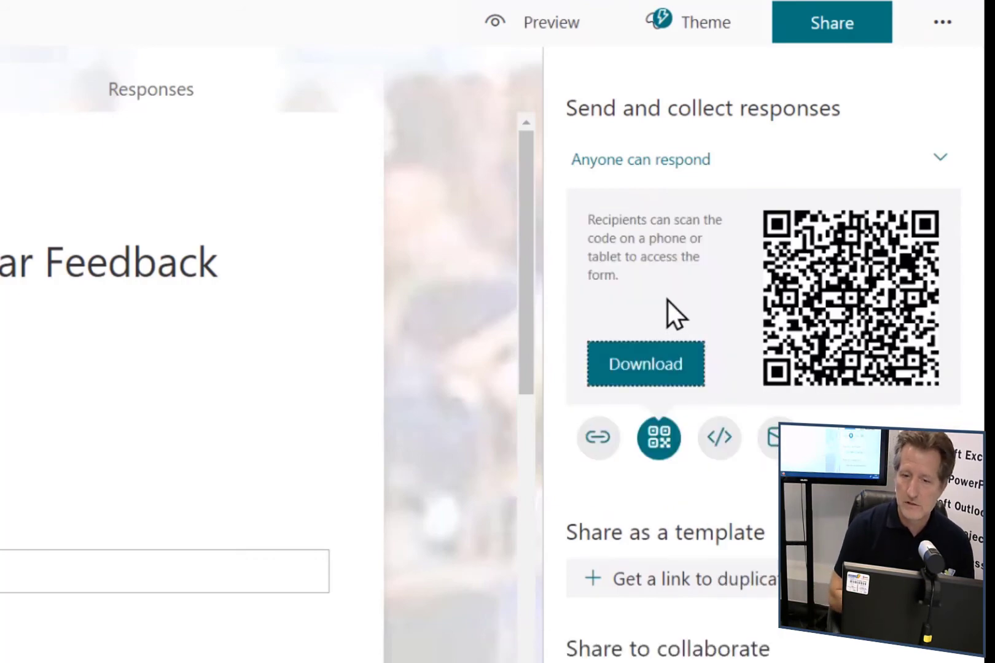
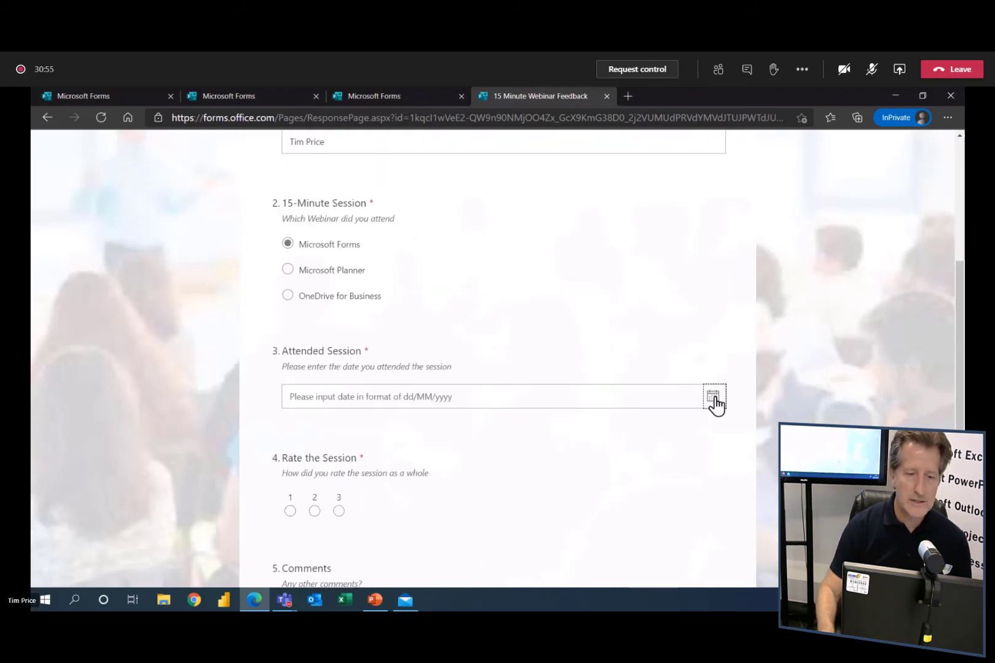
- Answer the Attended Session question with 29/01/2021 and rate the session 2
click(714, 400)
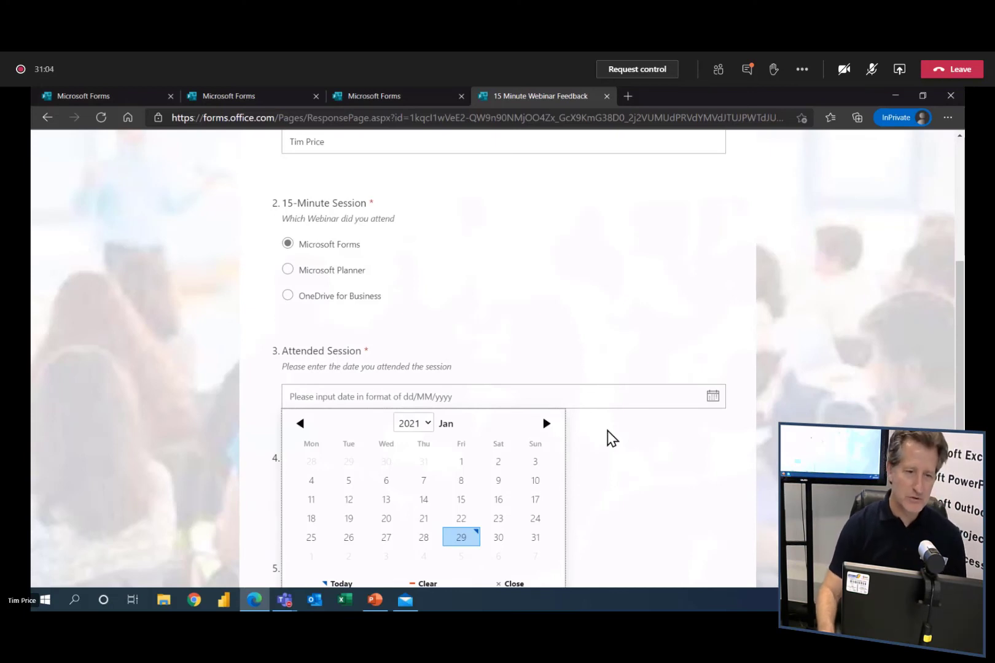
click(461, 538)
scroll(515, 393, down, 2)
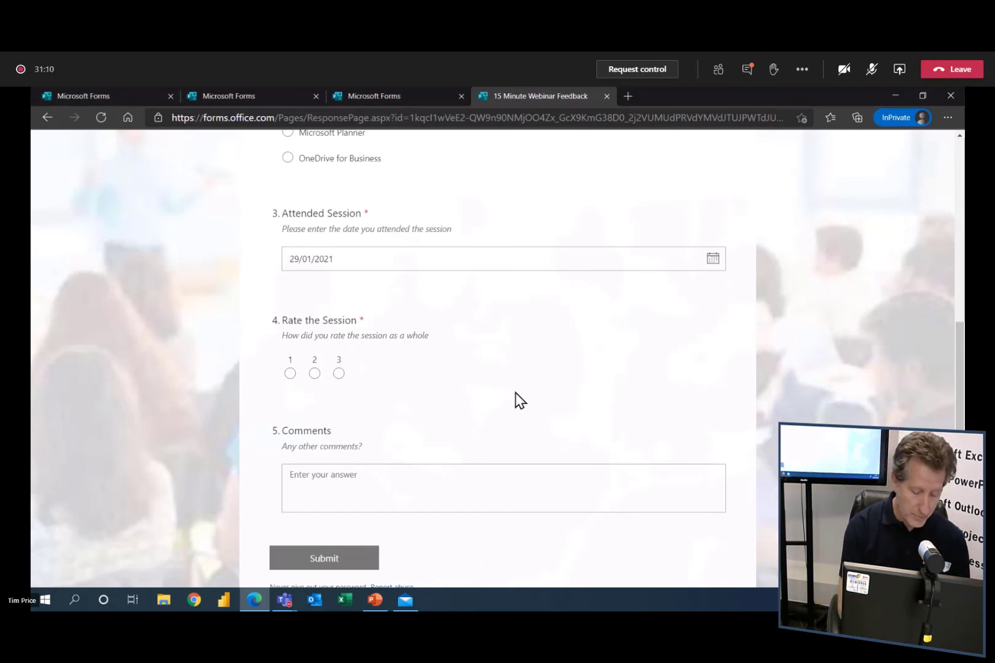
click(315, 374)
- Enter the comment "Not bad for a first timer !!!!!" and submit the response
click(497, 481)
text(Not bad for )
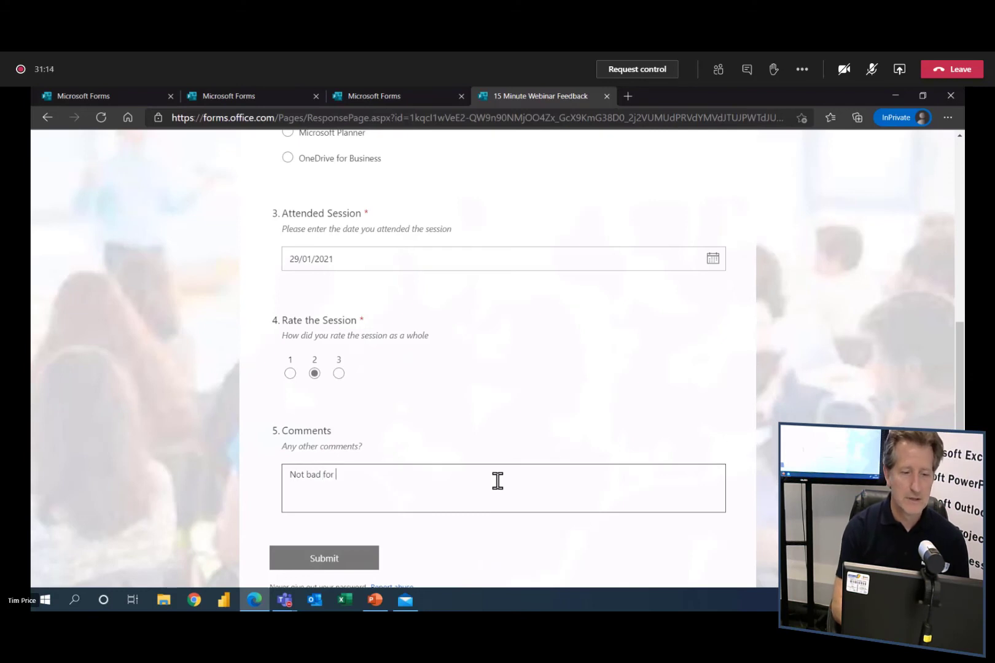
text(a first timere)
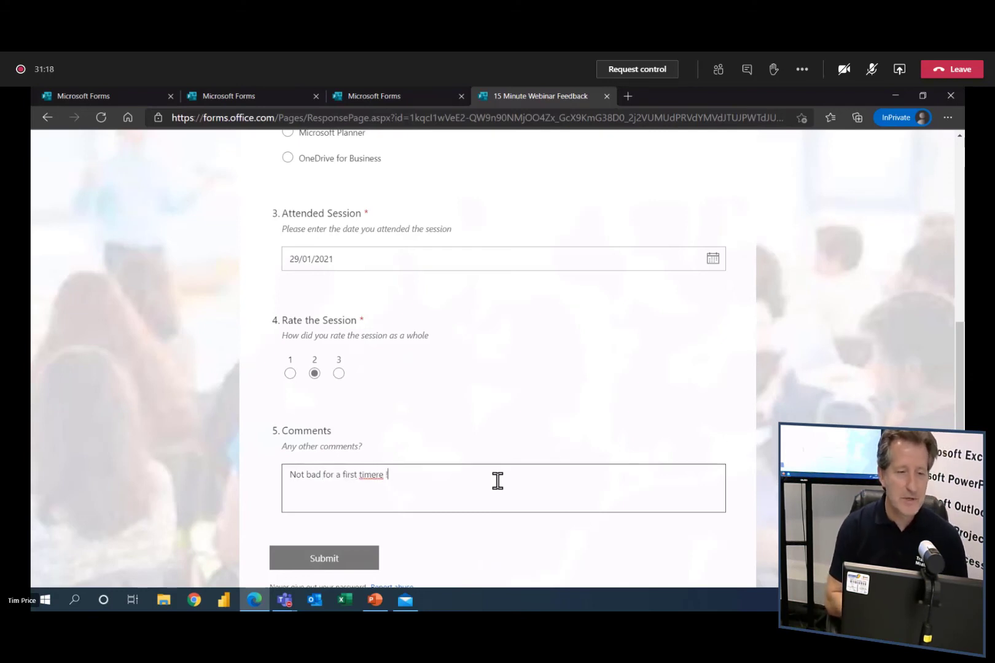
key(BackSpace)
key(BackSpace)
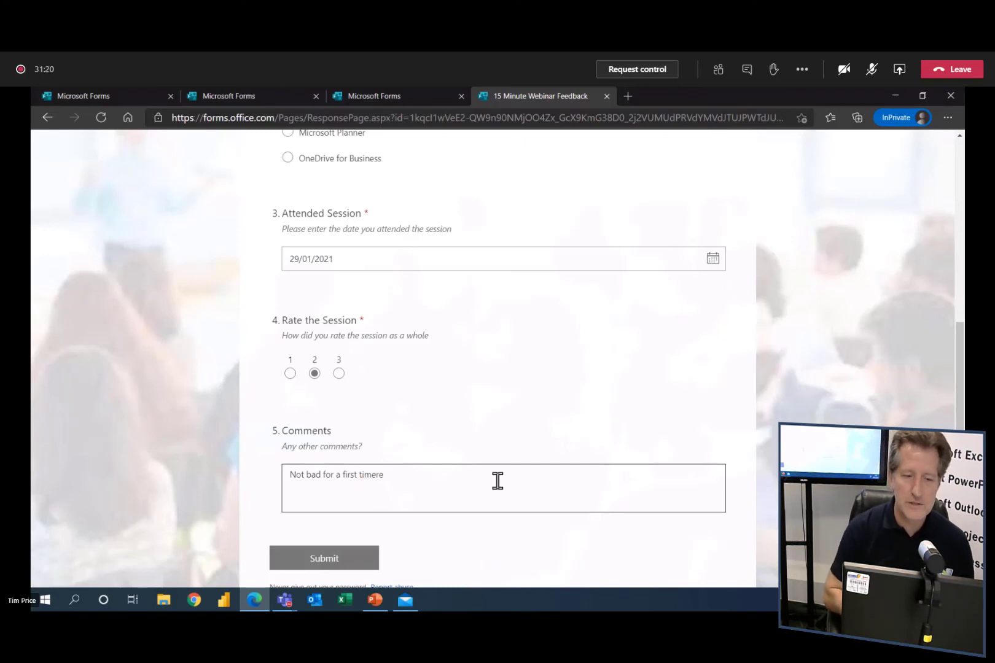
text(!!!!!)
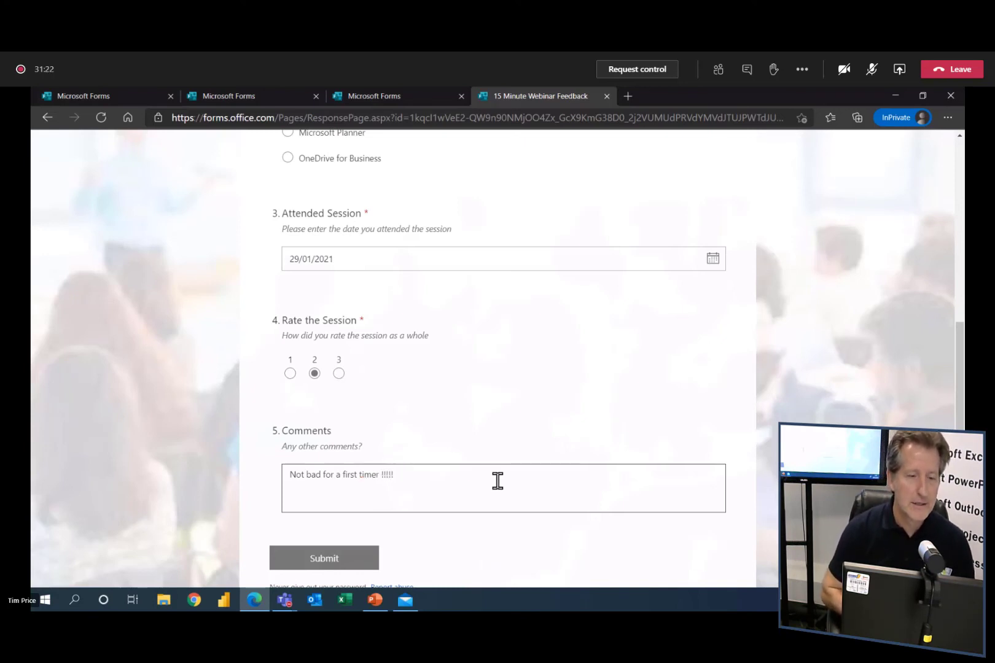
click(323, 560)
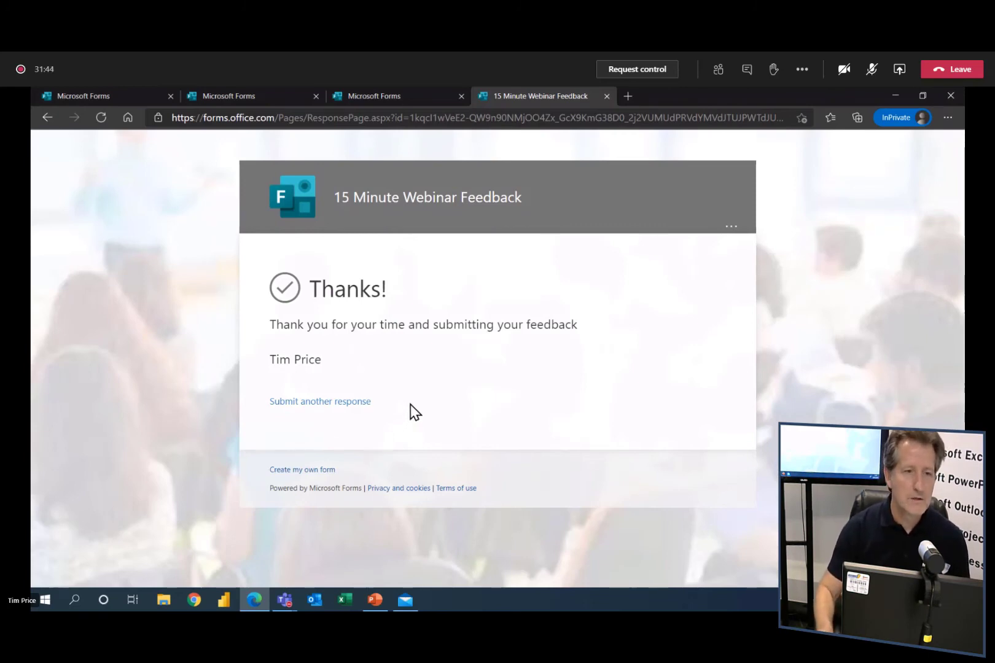
- Return to the Forms home page, refresh it, and open the responses of the 15 Minute Webinar Feedback form
click(390, 96)
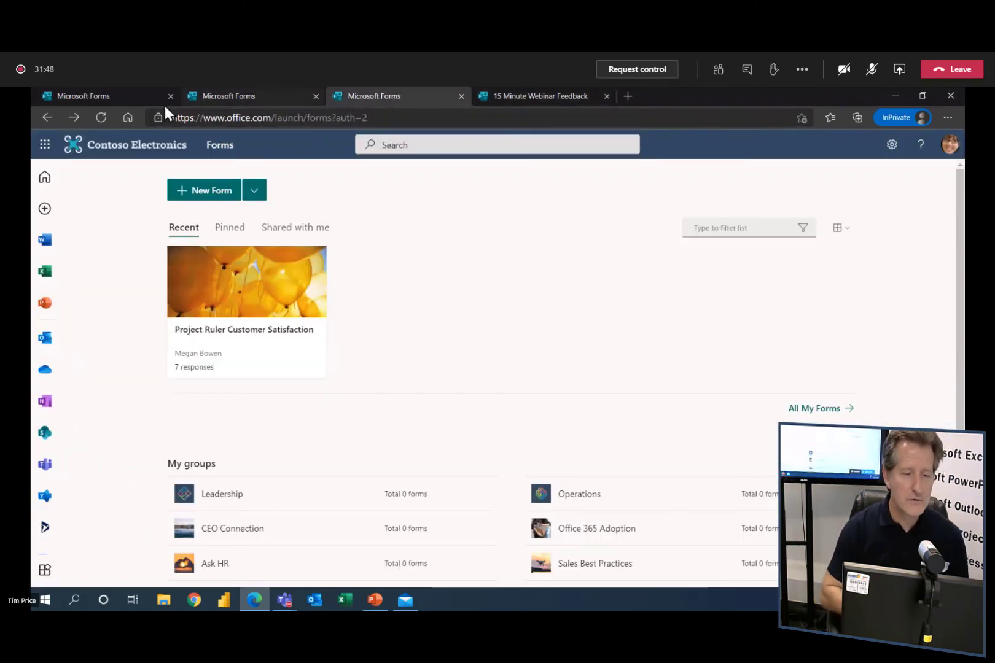
click(101, 118)
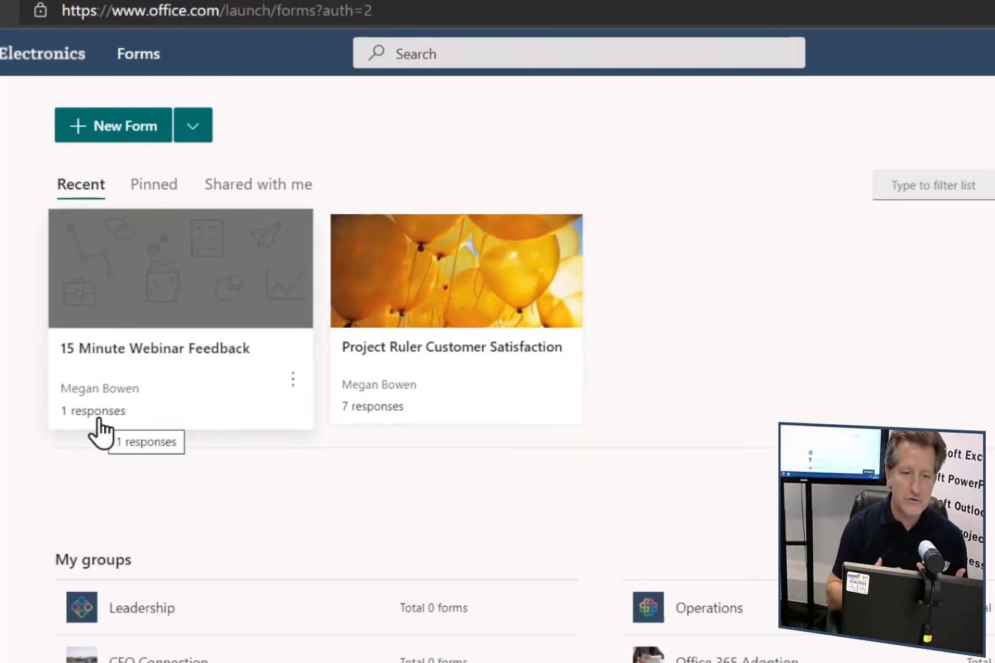
click(212, 284)
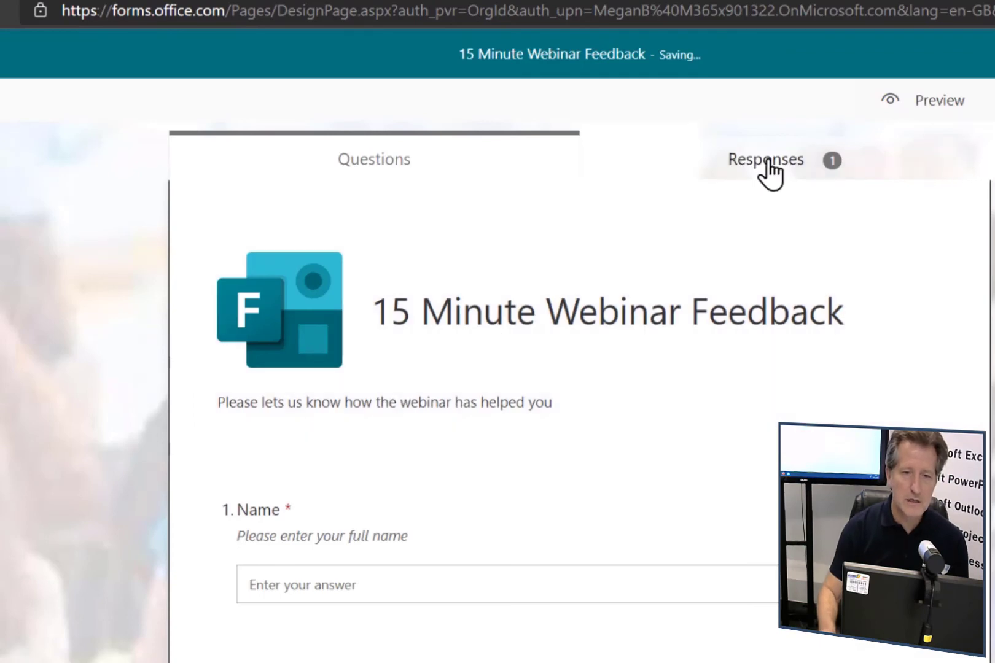
click(767, 163)
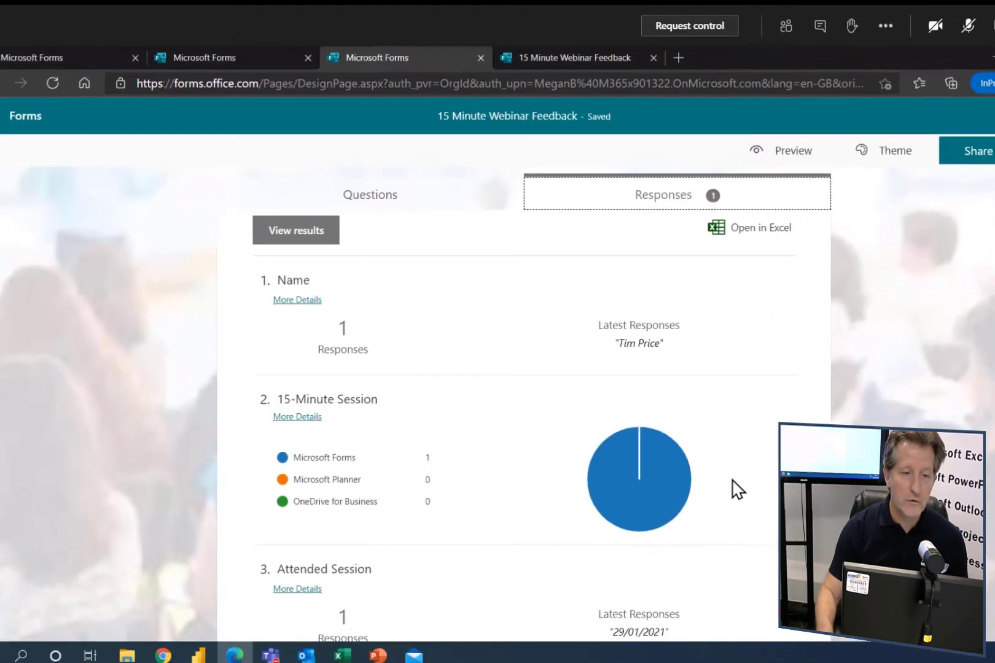
- Review the response summaries for each question and view the individual answers to Attended Session
scroll(675, 459, down, 3)
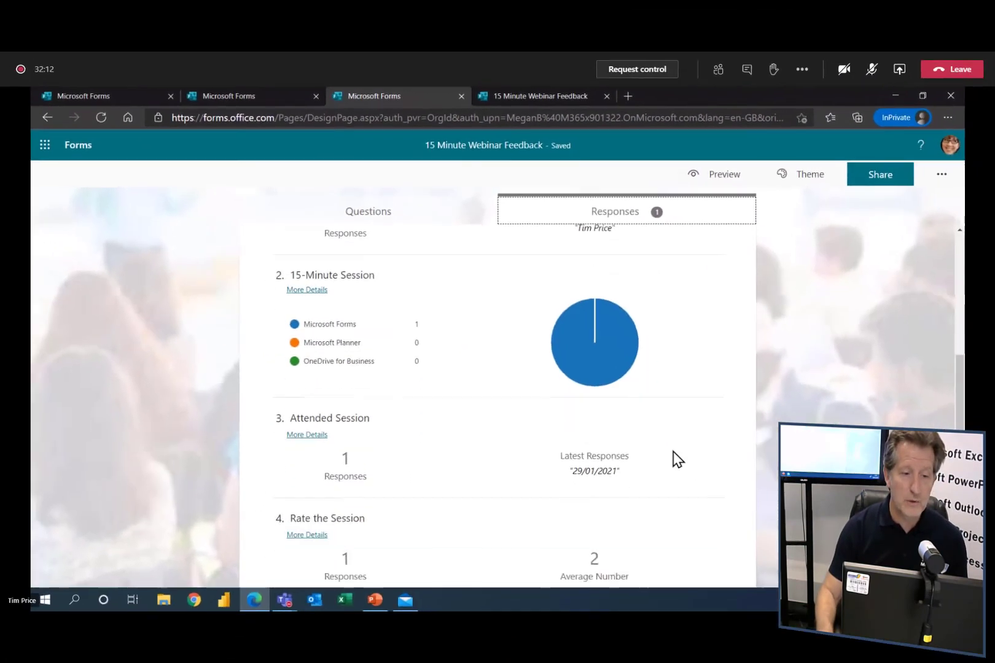
scroll(673, 451, down, 1)
scroll(673, 452, down, 1)
click(319, 329)
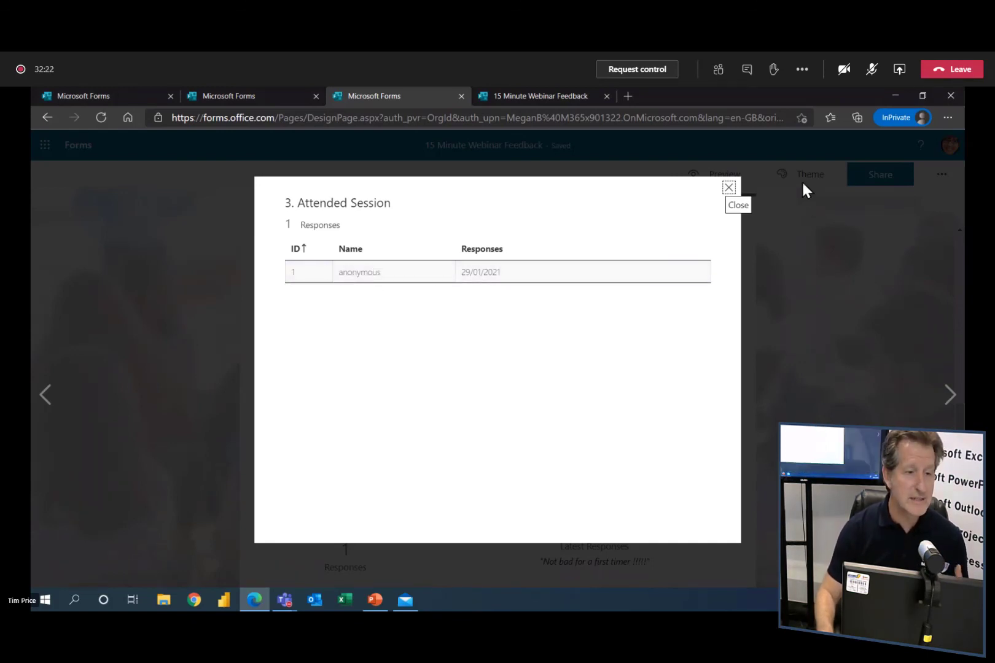
click(729, 188)
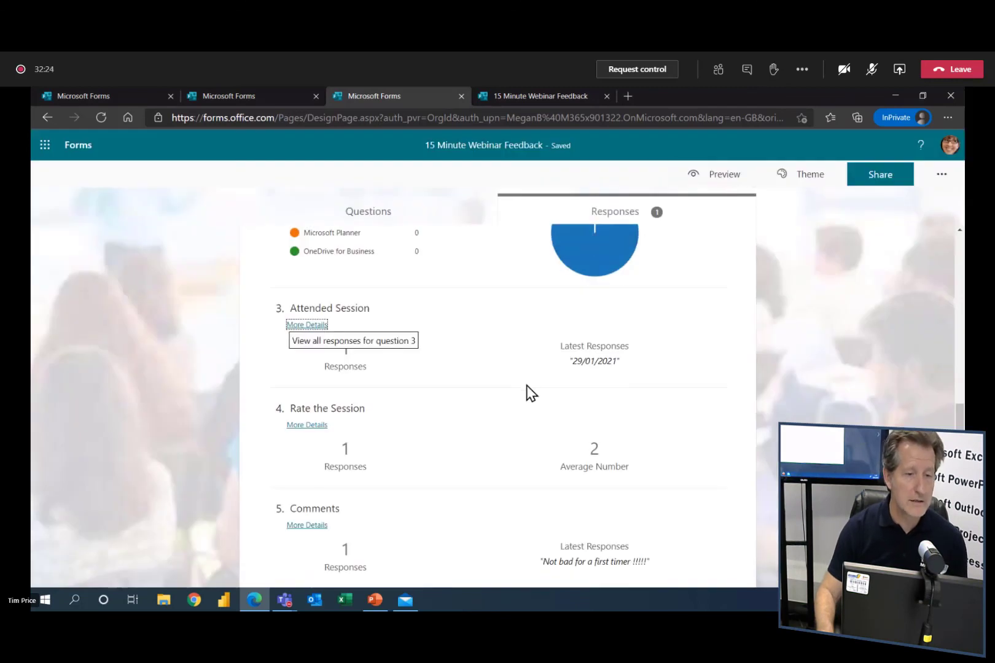
- View the individual answers to the Name question and look through the remaining summaries down to Comments
scroll(526, 392, up, 5)
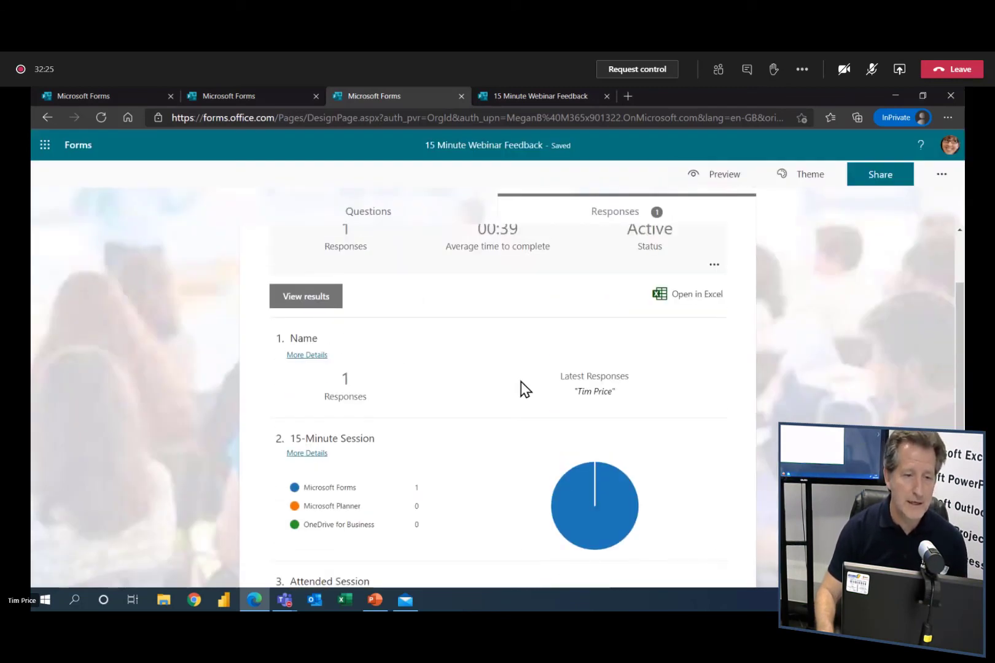
click(294, 356)
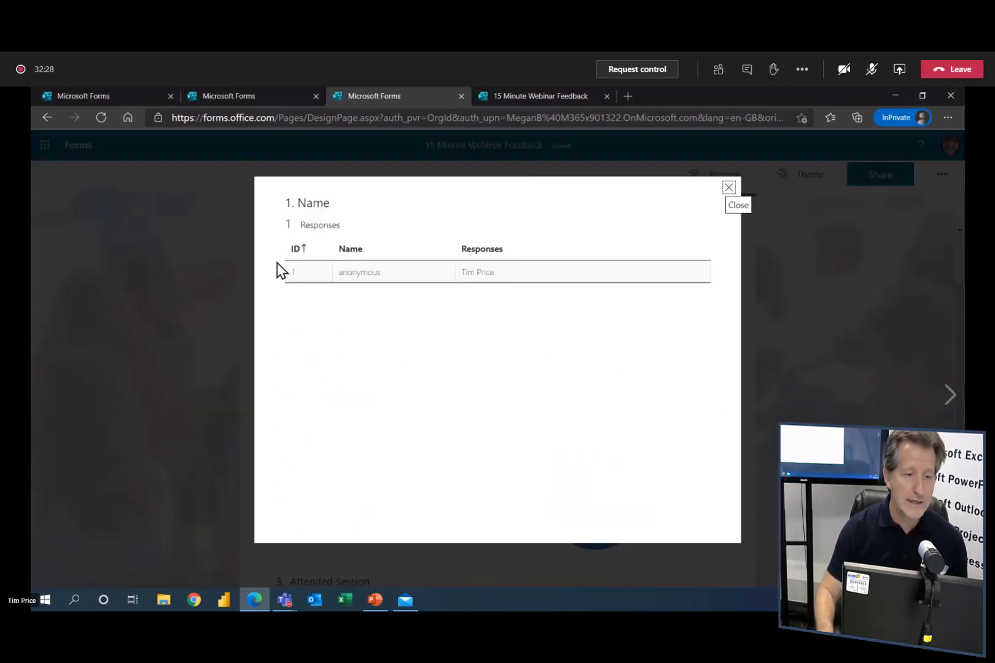
click(731, 188)
scroll(413, 363, down, 3)
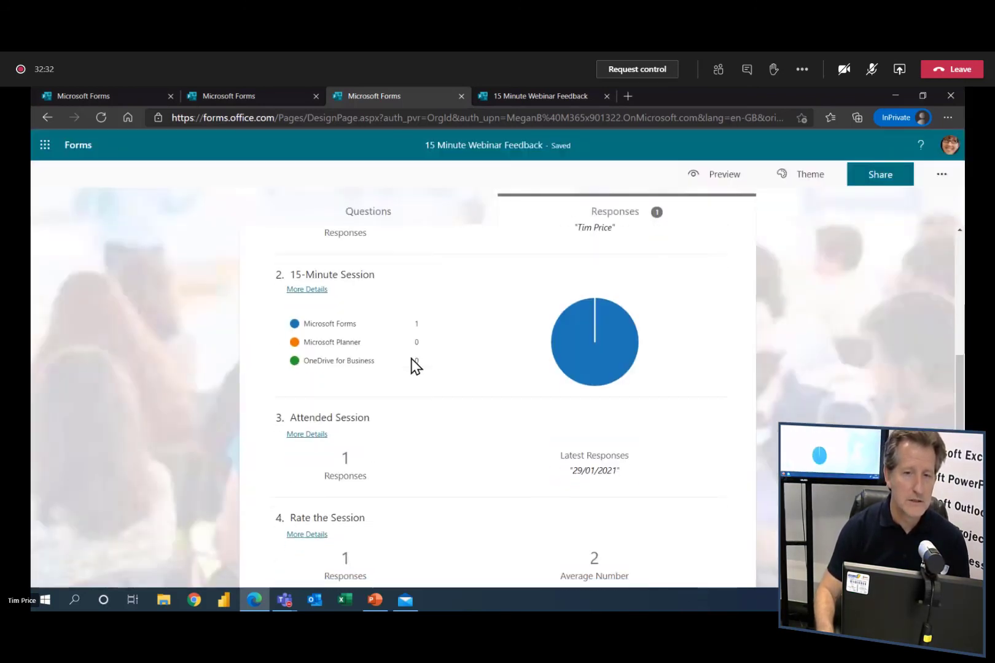
scroll(412, 363, down, 1)
scroll(412, 363, down, 1)
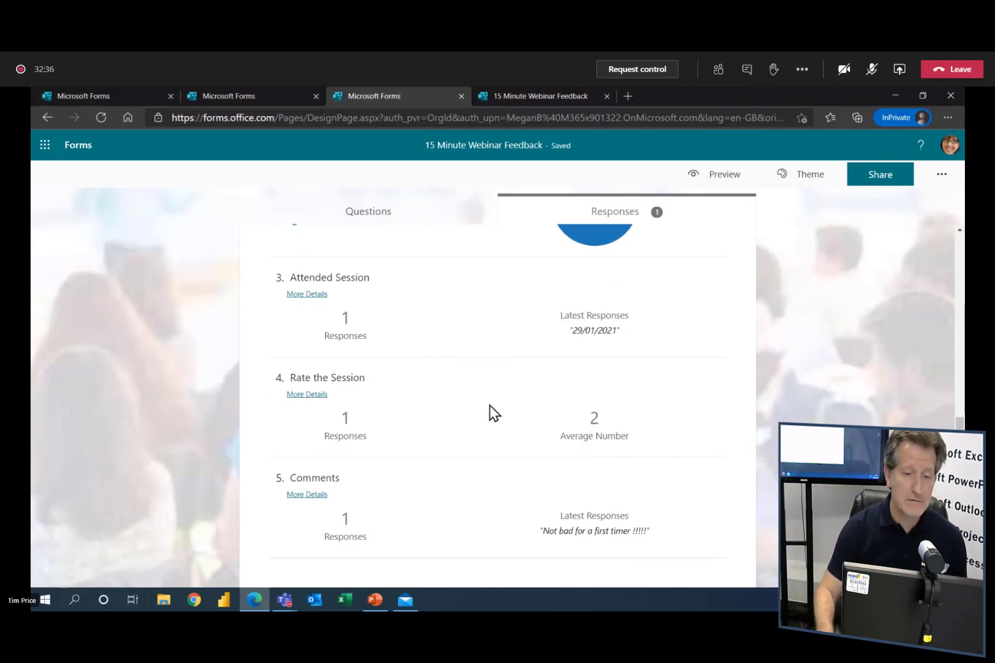
scroll(489, 412, up, 5)
scroll(490, 424, up, 2)
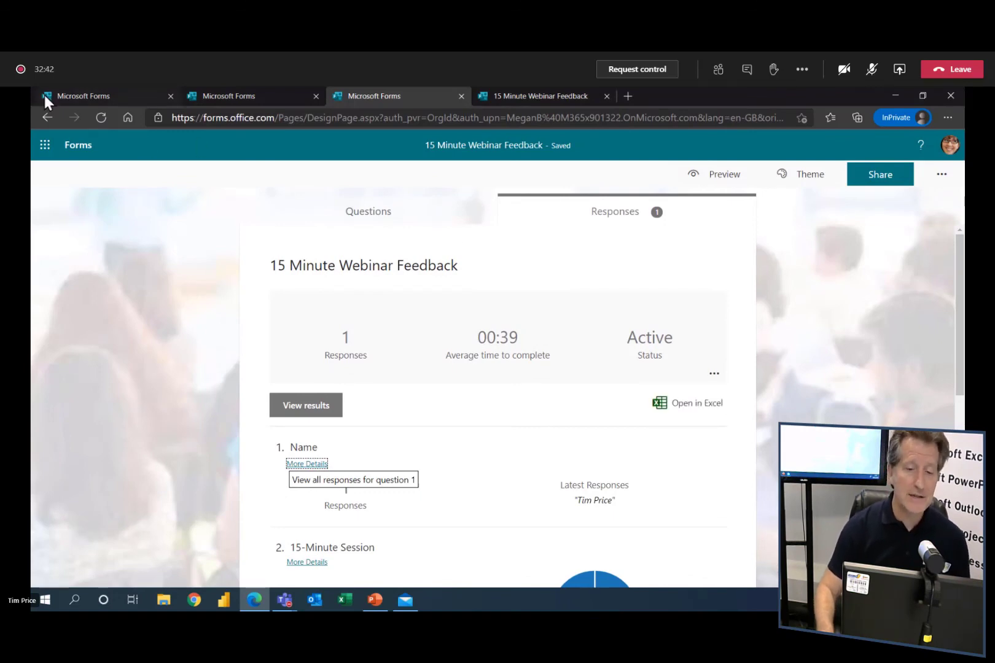
- Go back to the forms list and open the responses of the Project Ruler Customer Satisfaction form
click(47, 117)
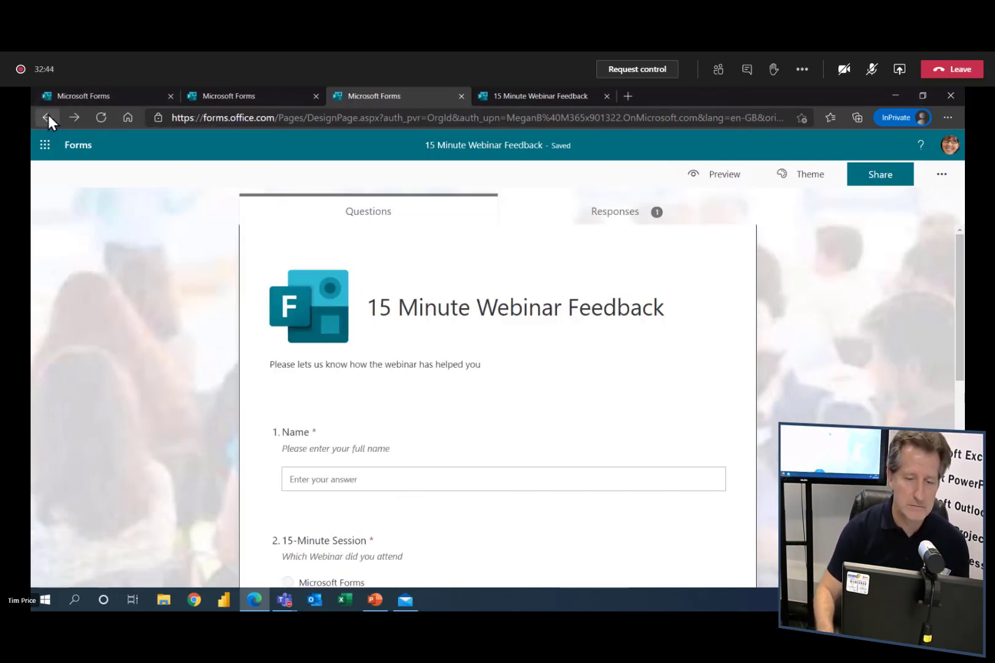
click(43, 118)
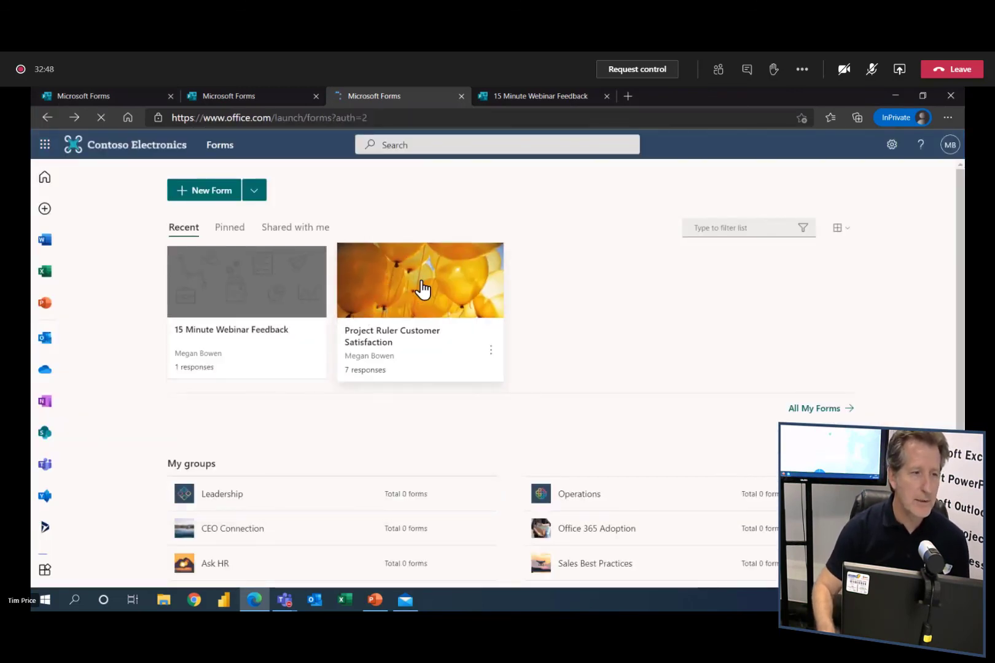
click(421, 288)
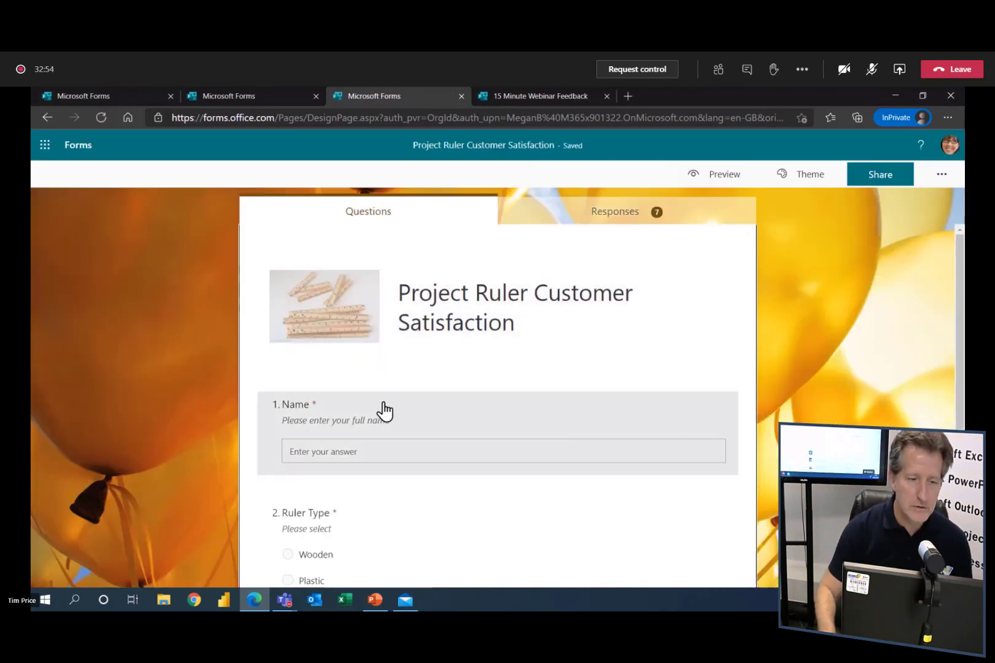
click(616, 214)
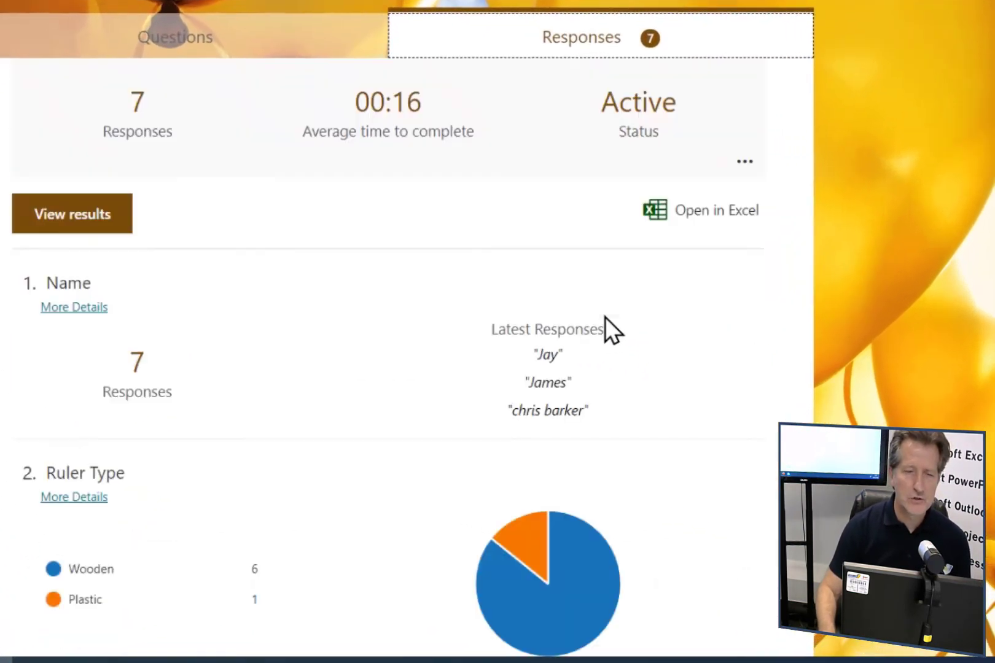
- Examine the Project Ruler response summaries, including the Wooden share of the Ruler Type chart and the individual Bought answers
scroll(625, 385, down, 1)
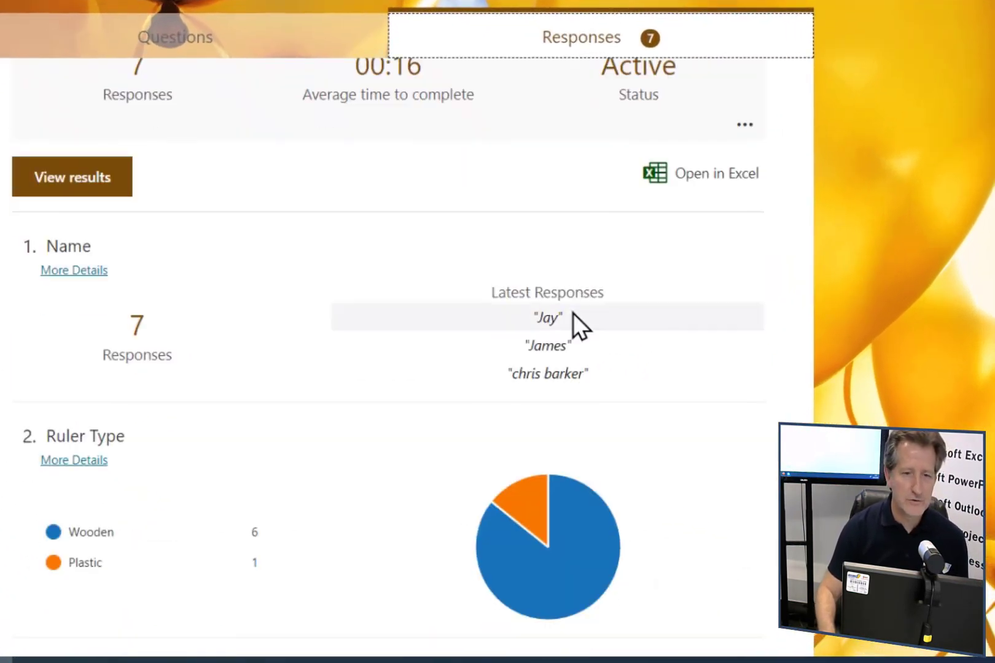
scroll(594, 371, down, 5)
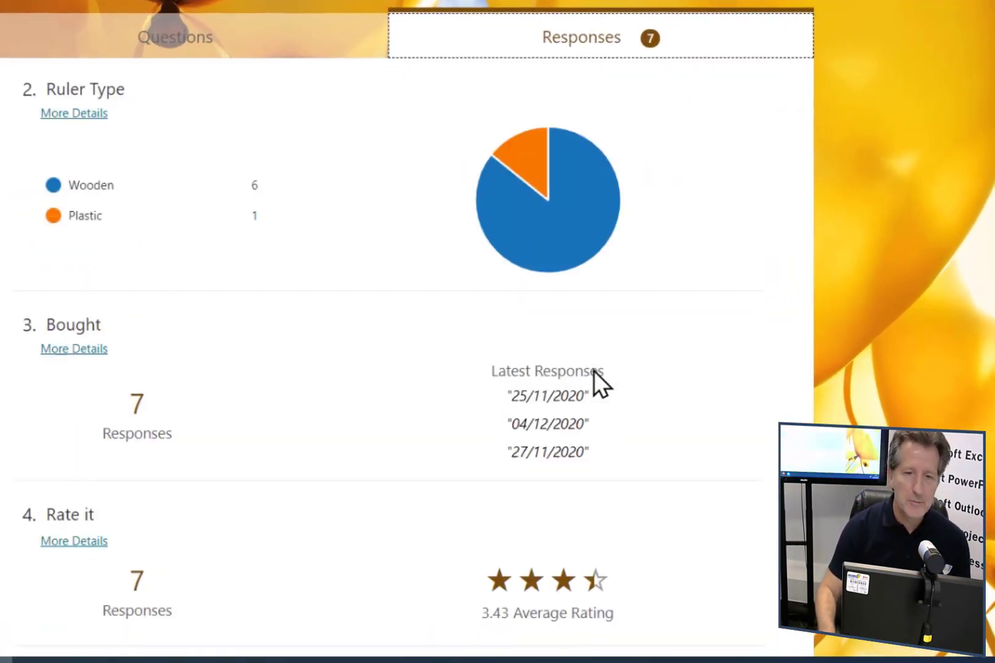
scroll(593, 371, up, 1)
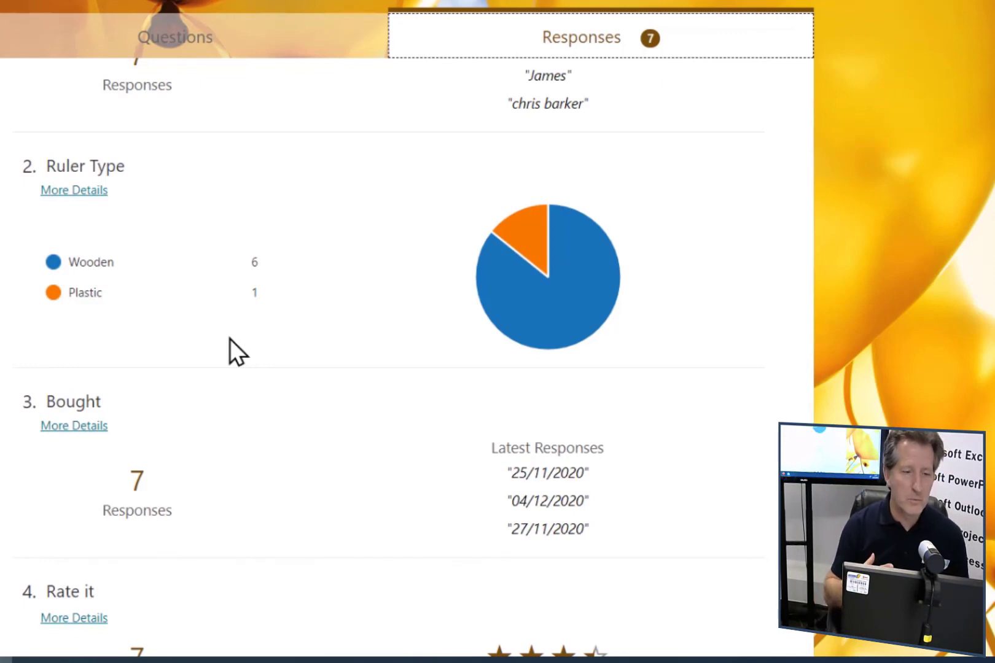
mouse_move(570, 326)
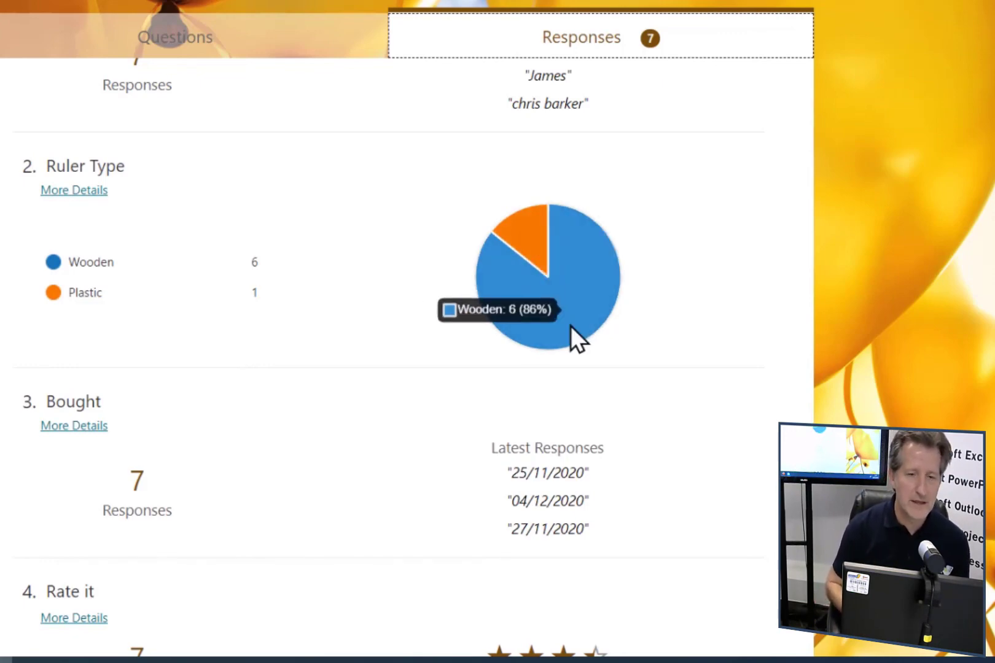
scroll(276, 430, down, 2)
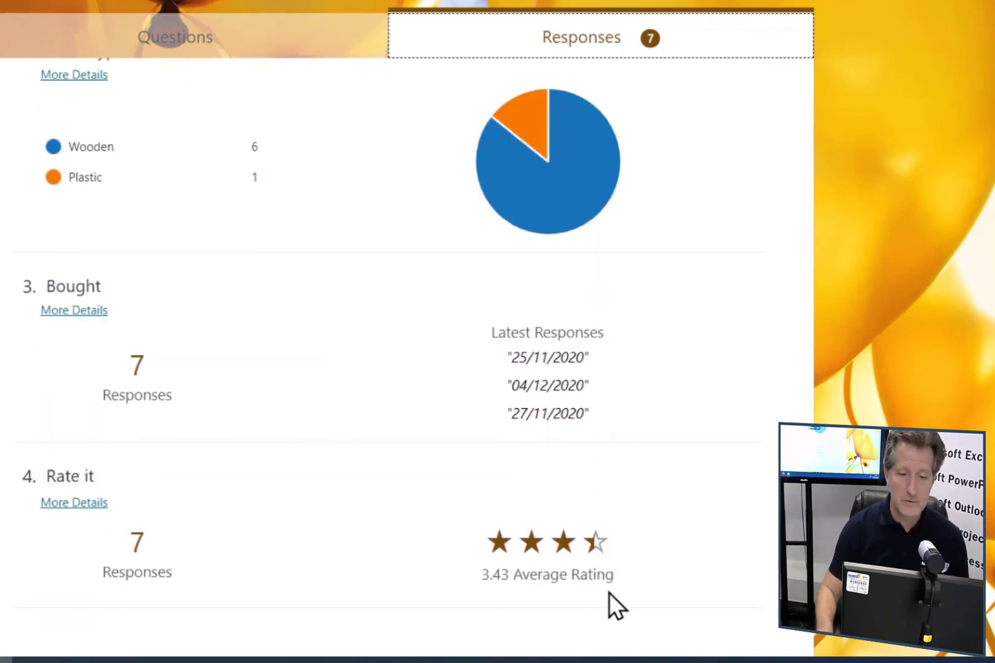
click(75, 311)
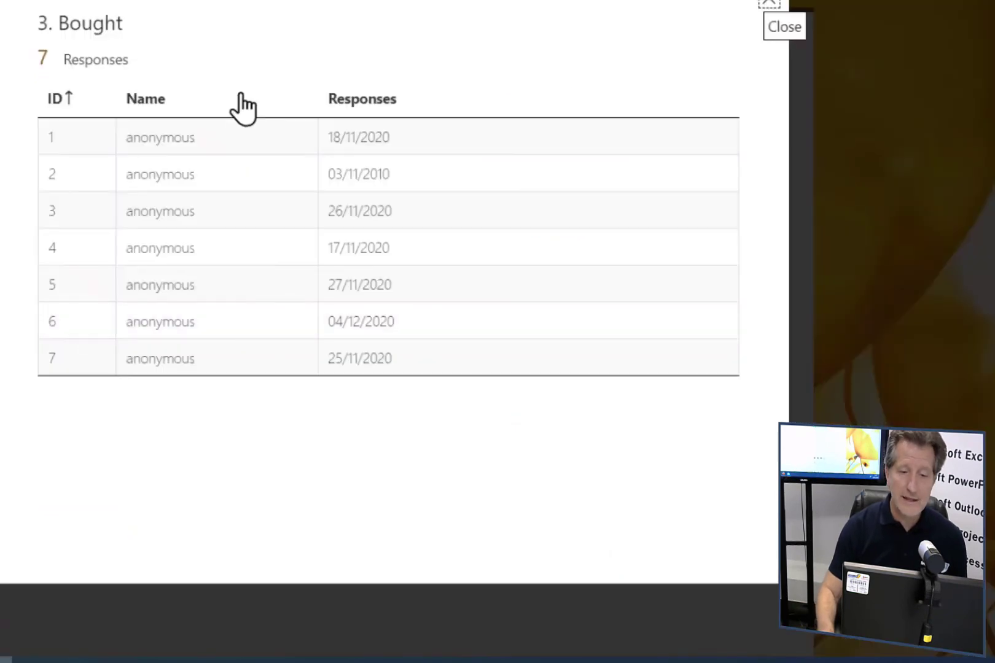
click(768, 9)
- Open the Project Ruler Customer Satisfaction responses in Excel and enable editing of the workbook
scroll(667, 291, up, 10)
click(716, 362)
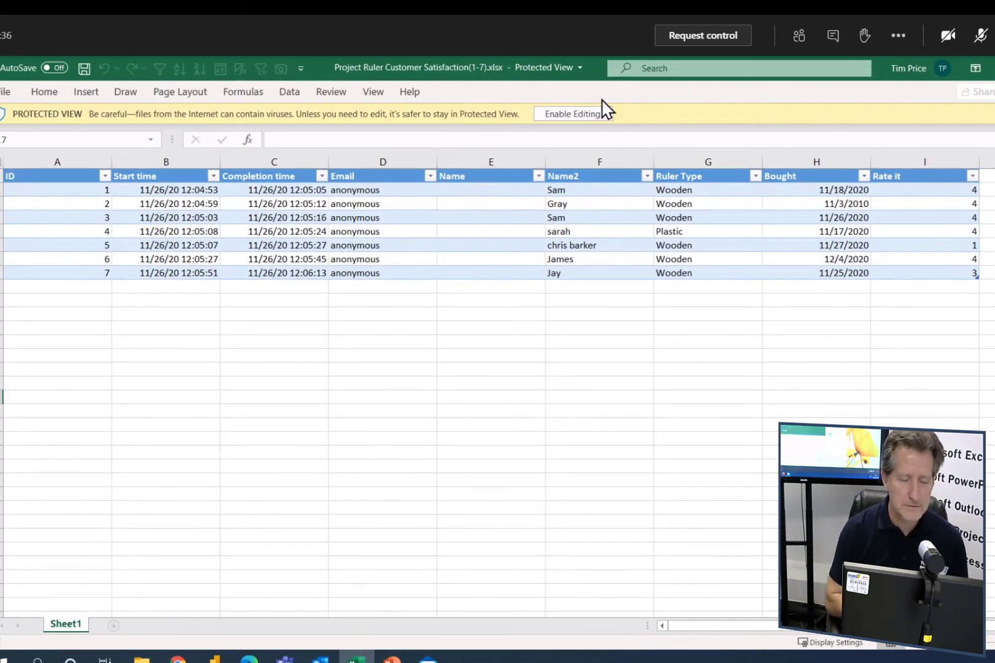
click(572, 116)
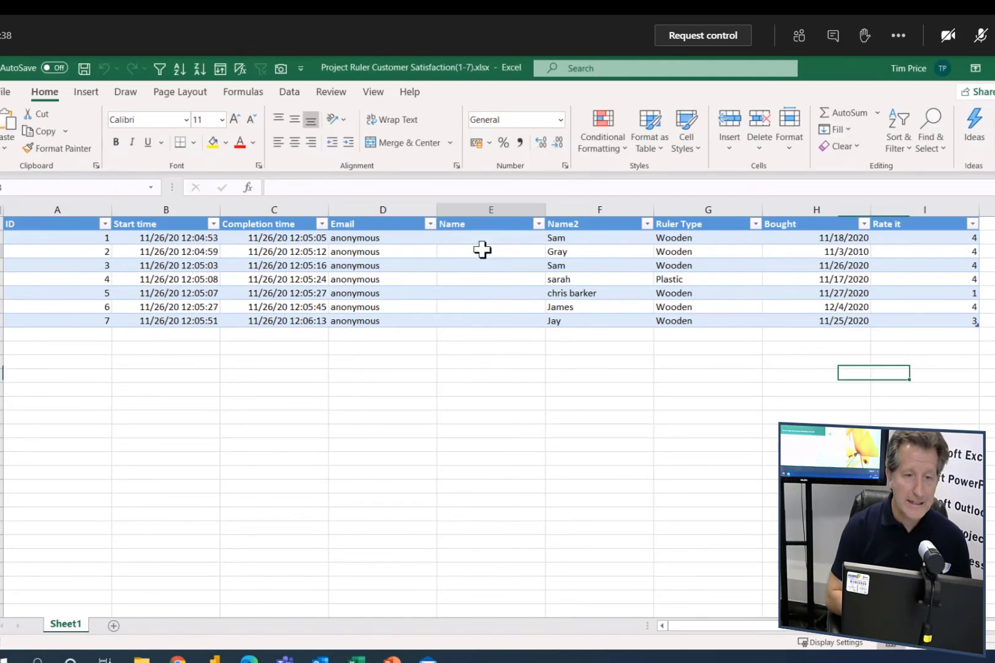
- Summarize the survey responses table with a PivotTable placed on a new worksheet
click(483, 251)
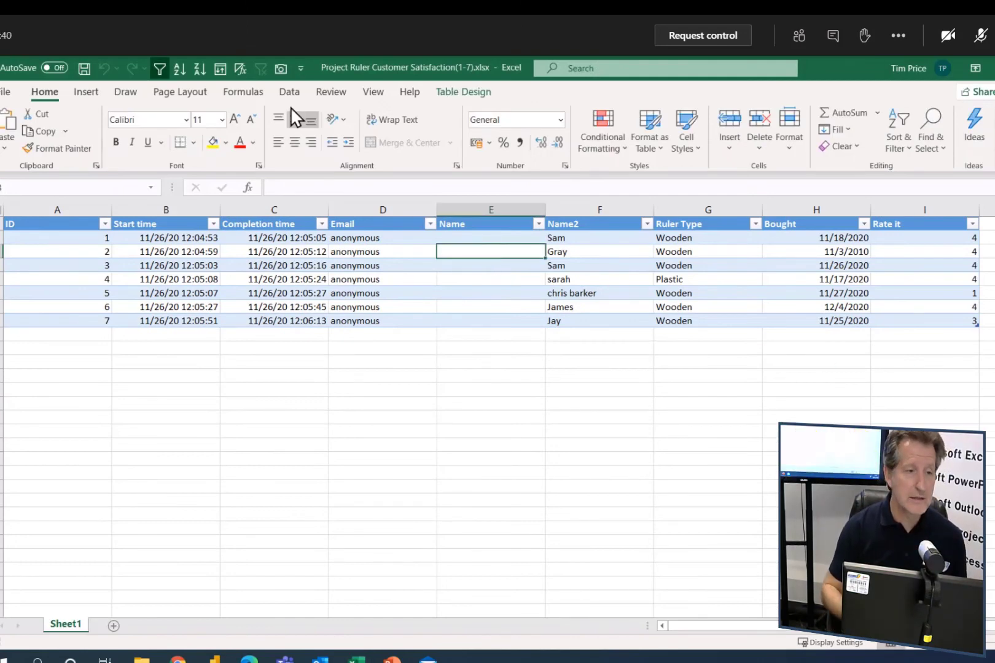
click(461, 95)
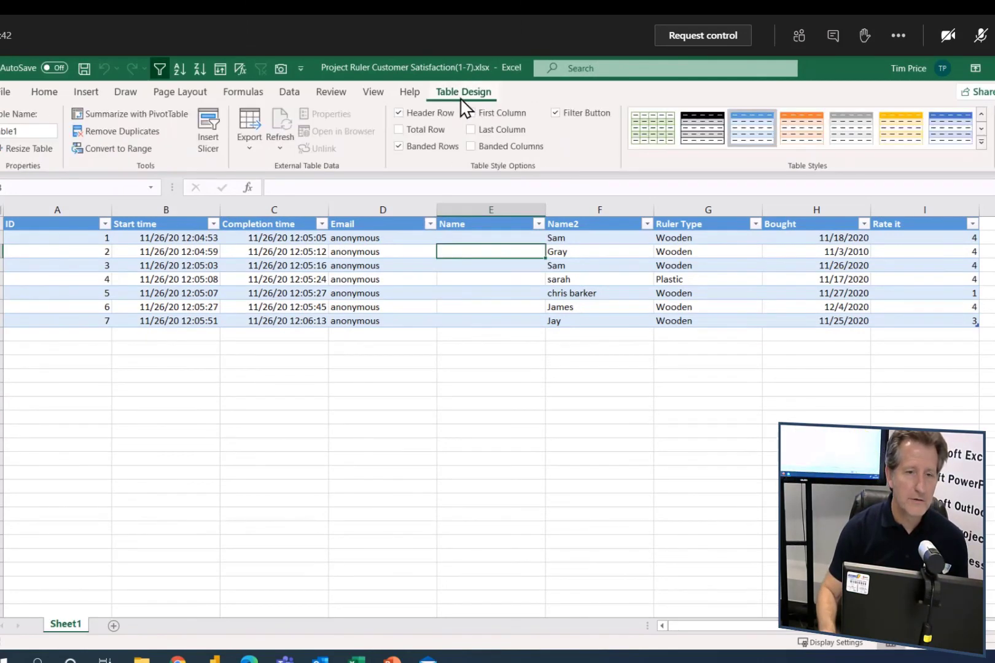
click(120, 115)
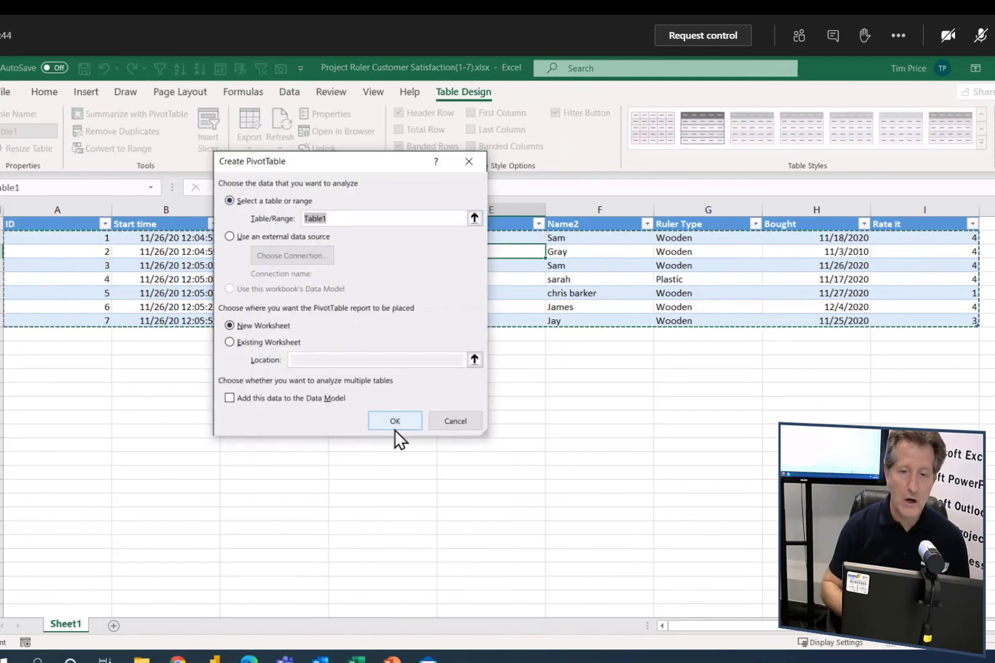
click(393, 425)
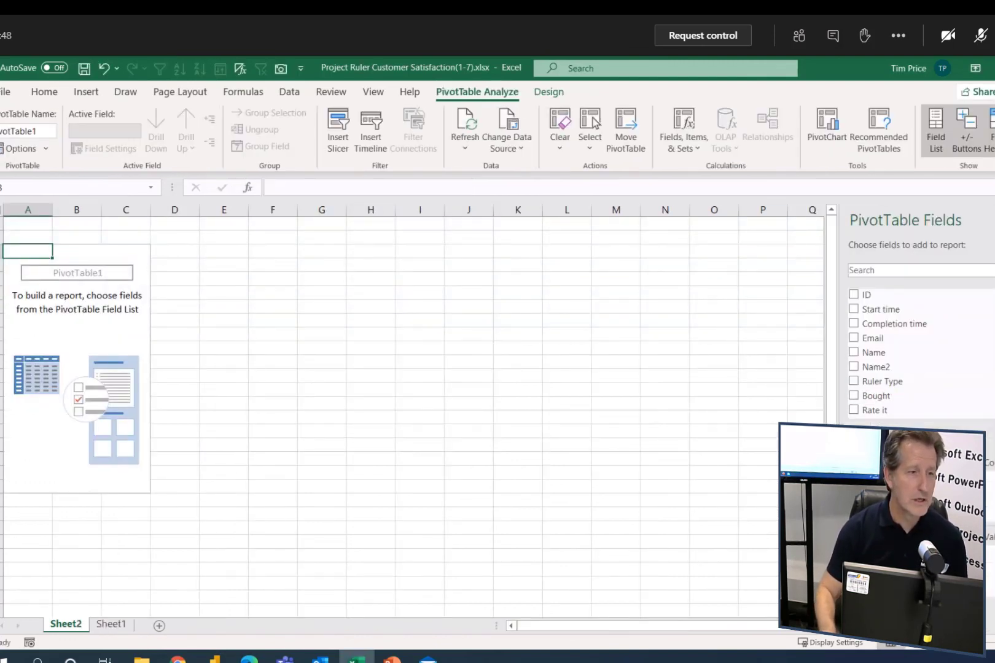
- Build the PivotTable with Ruler Type as rows and the count of Name2 as values
click(854, 381)
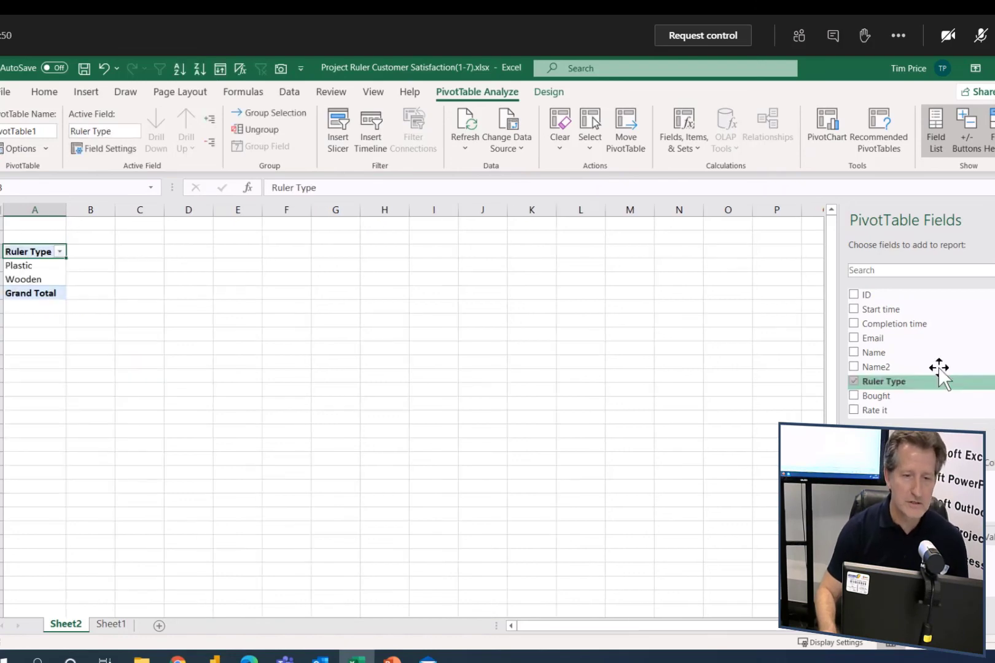
drag(883, 370, 989, 560)
scroll(238, 362, up, 3)
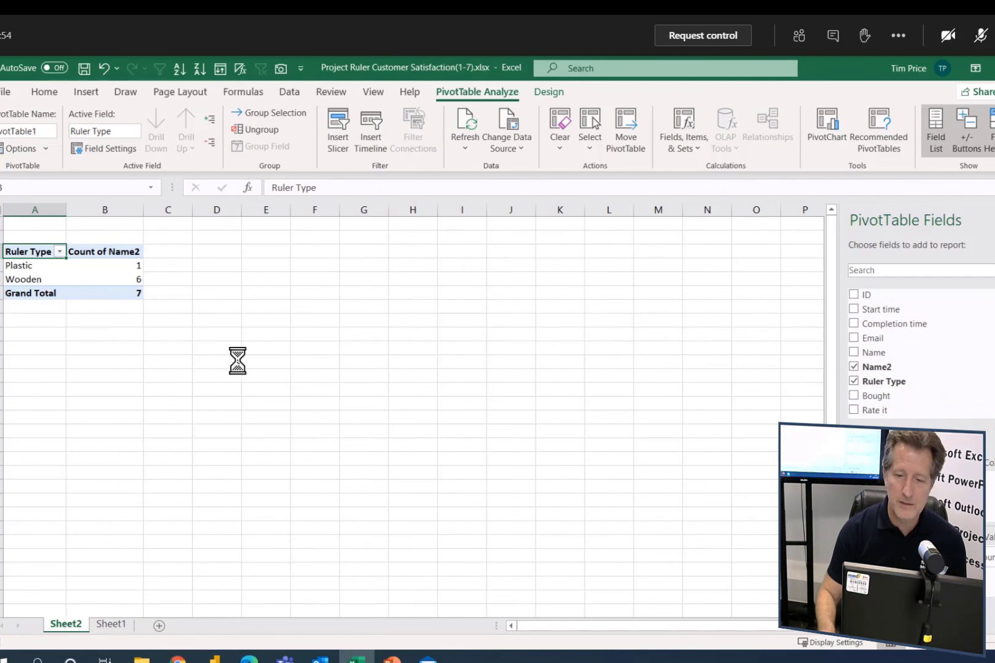
scroll(238, 361, up, 3)
- Insert a pie PivotChart of the ruler type counts and set the chart's width to 8 cm
click(130, 331)
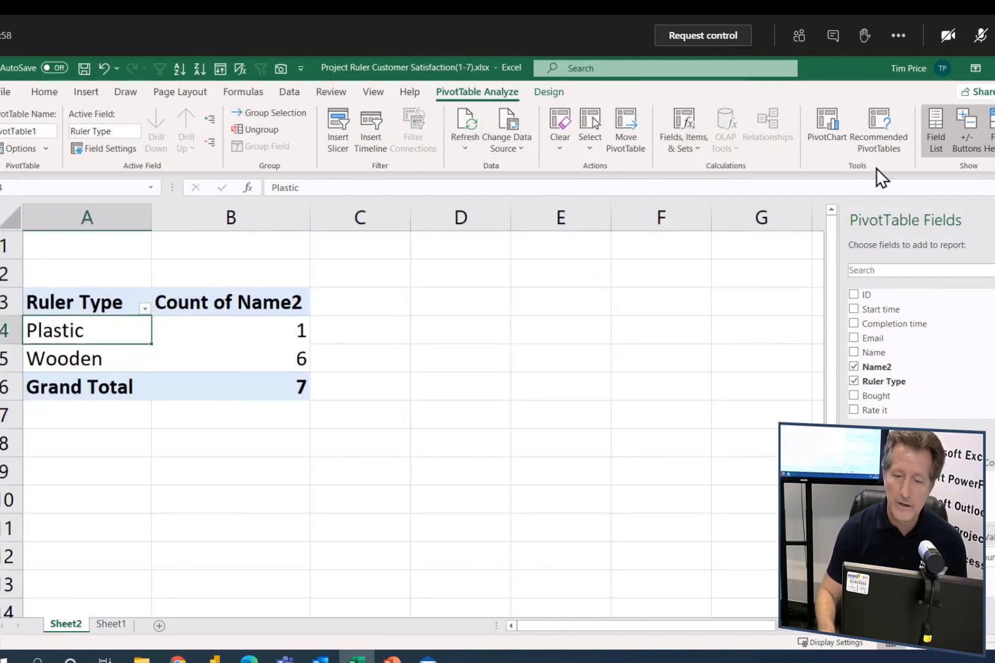
click(824, 126)
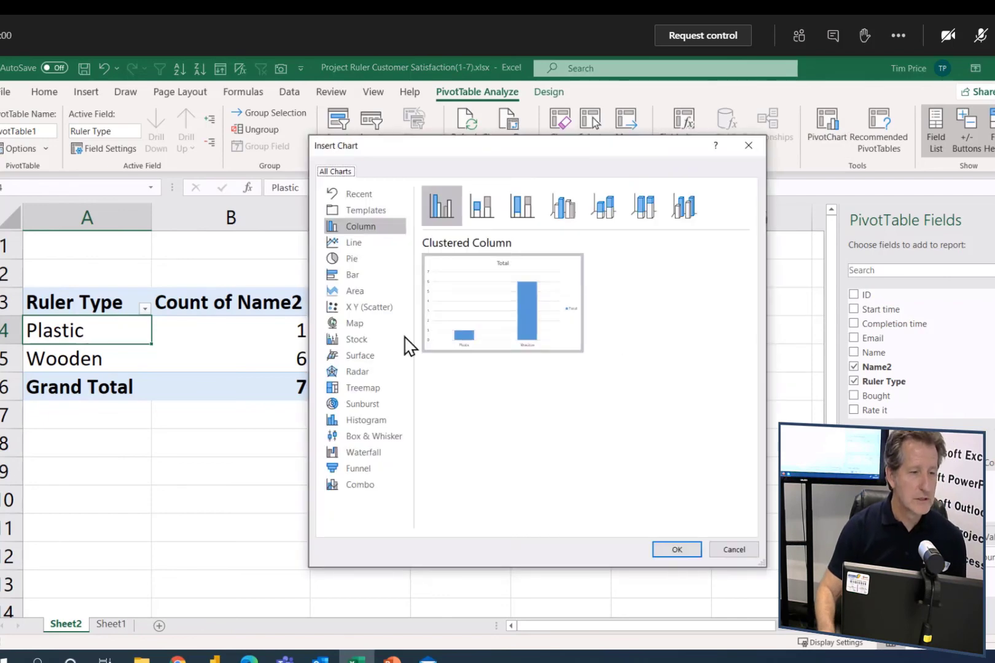
click(348, 259)
click(678, 551)
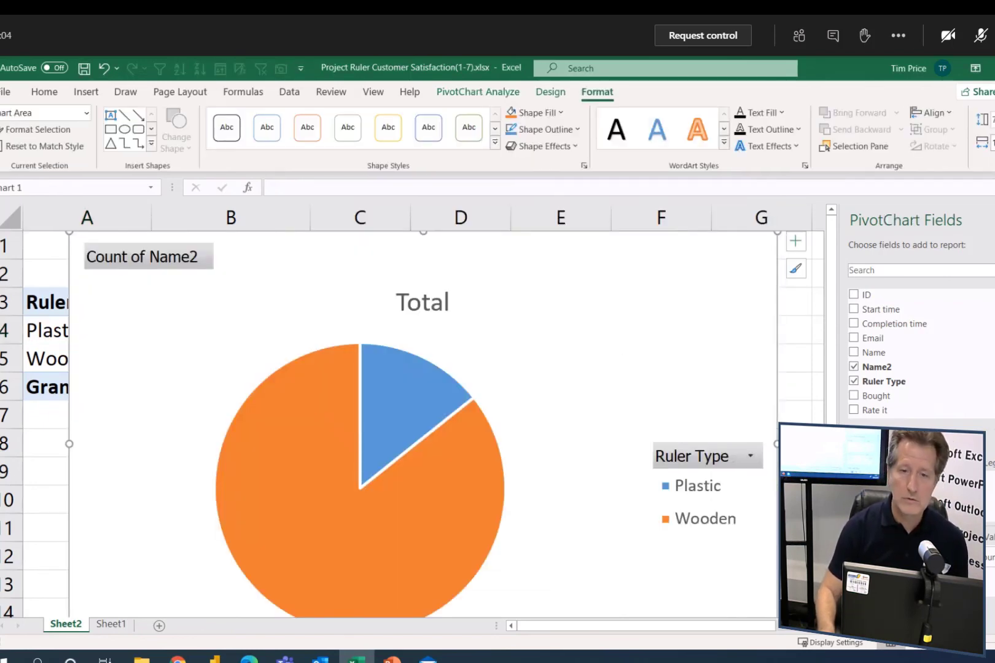
text(8)
key(Return)
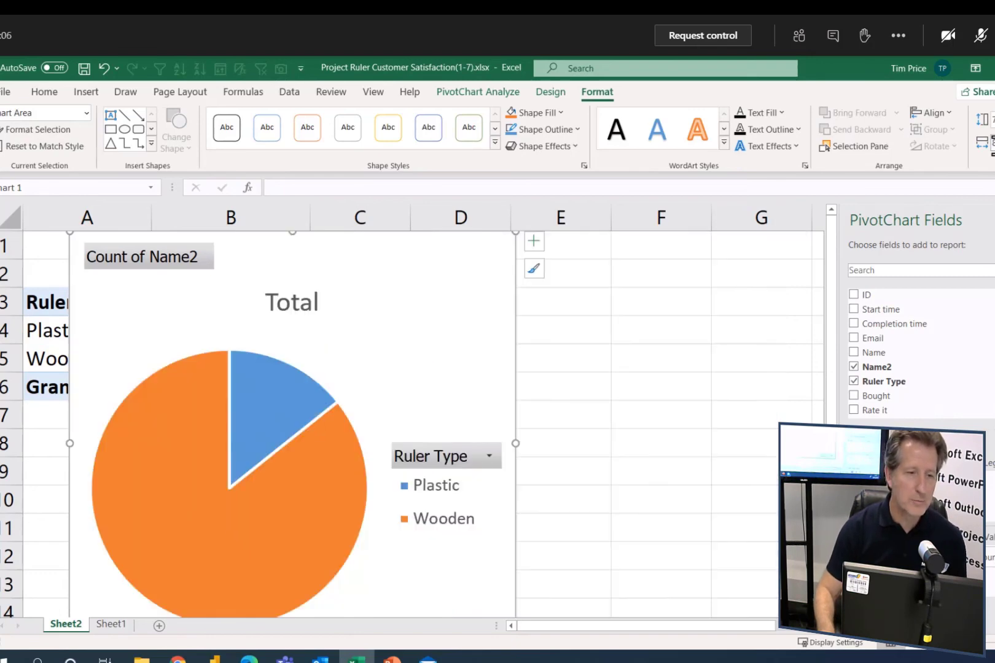
- Move the pie chart beside the PivotTable so it no longer covers the data, and return to the form's responses in the browser
scroll(595, 331, down, 2)
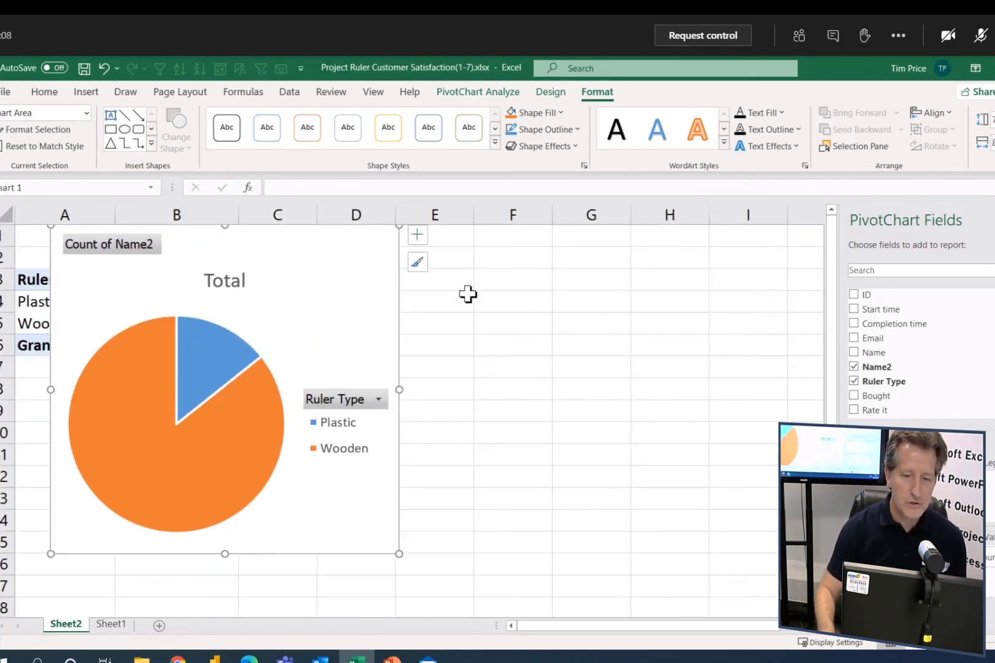
drag(399, 310, 606, 358)
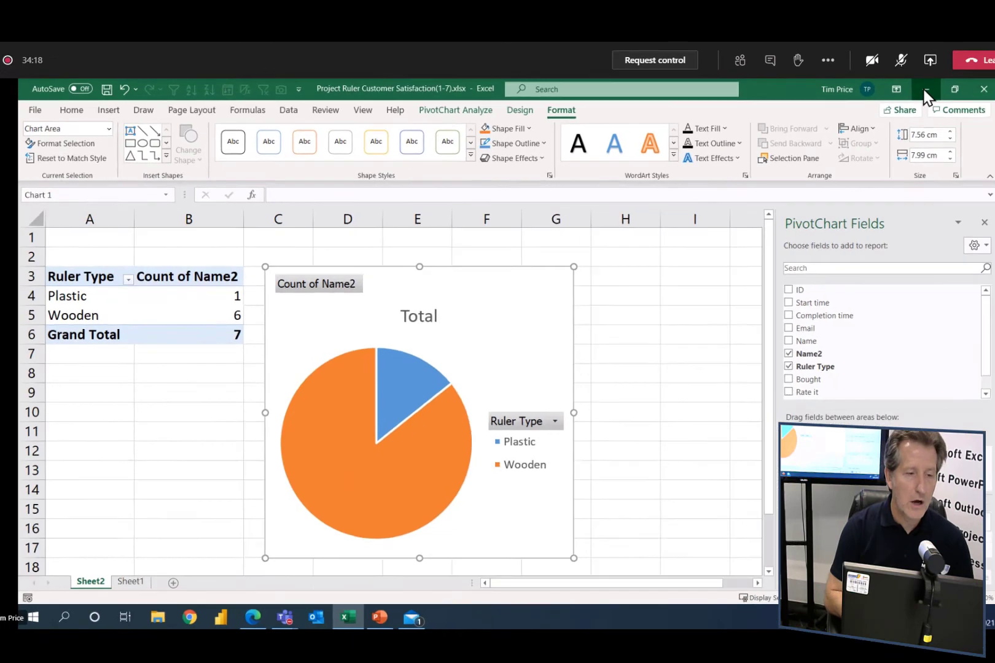
click(925, 90)
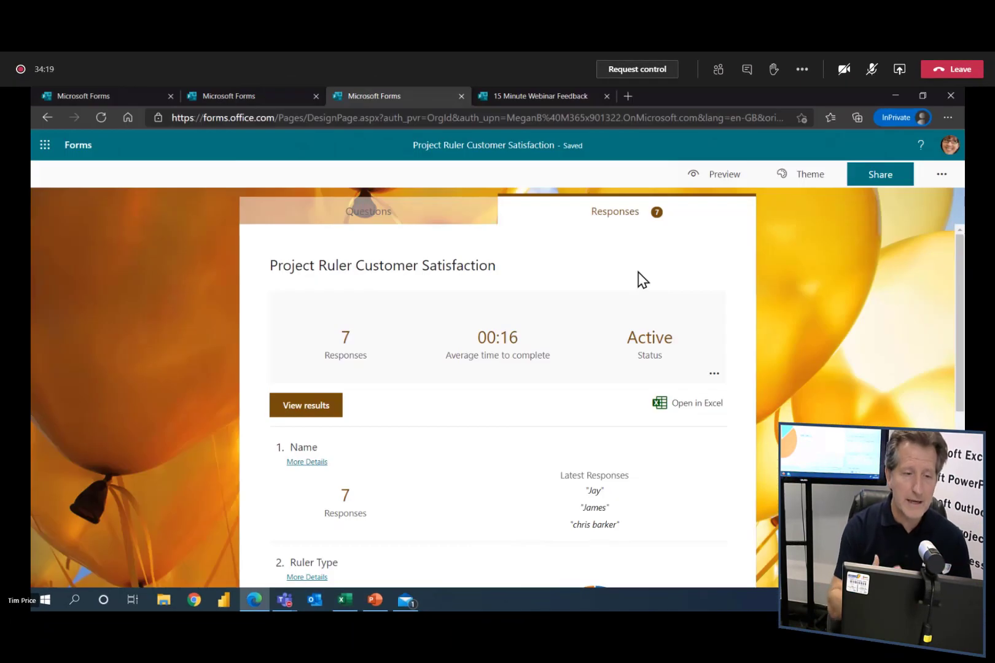